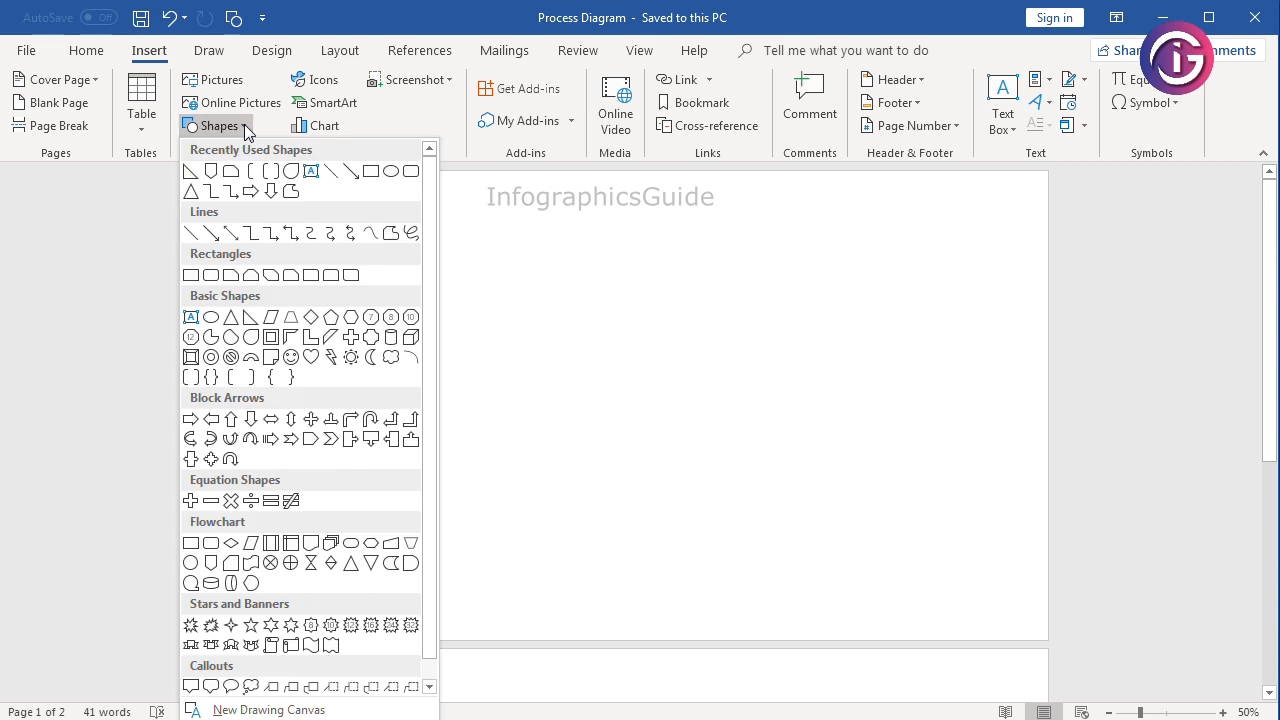
- Draw an off-page connector shape about 2.65" wide and 4.88" high near the page's upper-left area, with no outline
{"action": "left_click", "coordinate": [211, 172]}
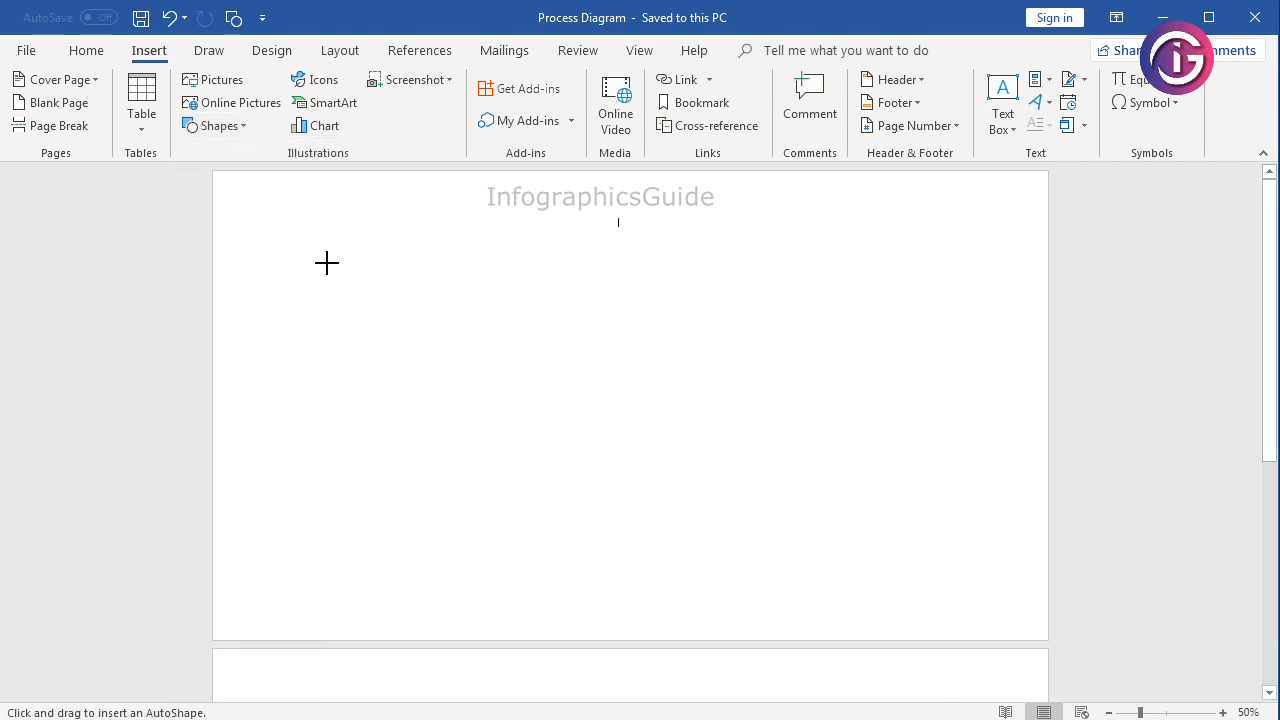
{"action": "mouse_move", "coordinate": [278, 237]}
{"action": "left_mouse_down"}
{"action": "mouse_move", "coordinate": [380, 380]}
{"action": "mouse_move", "coordinate": [377, 360]}
{"action": "mouse_move", "coordinate": [405, 471]}
{"action": "left_mouse_up"}
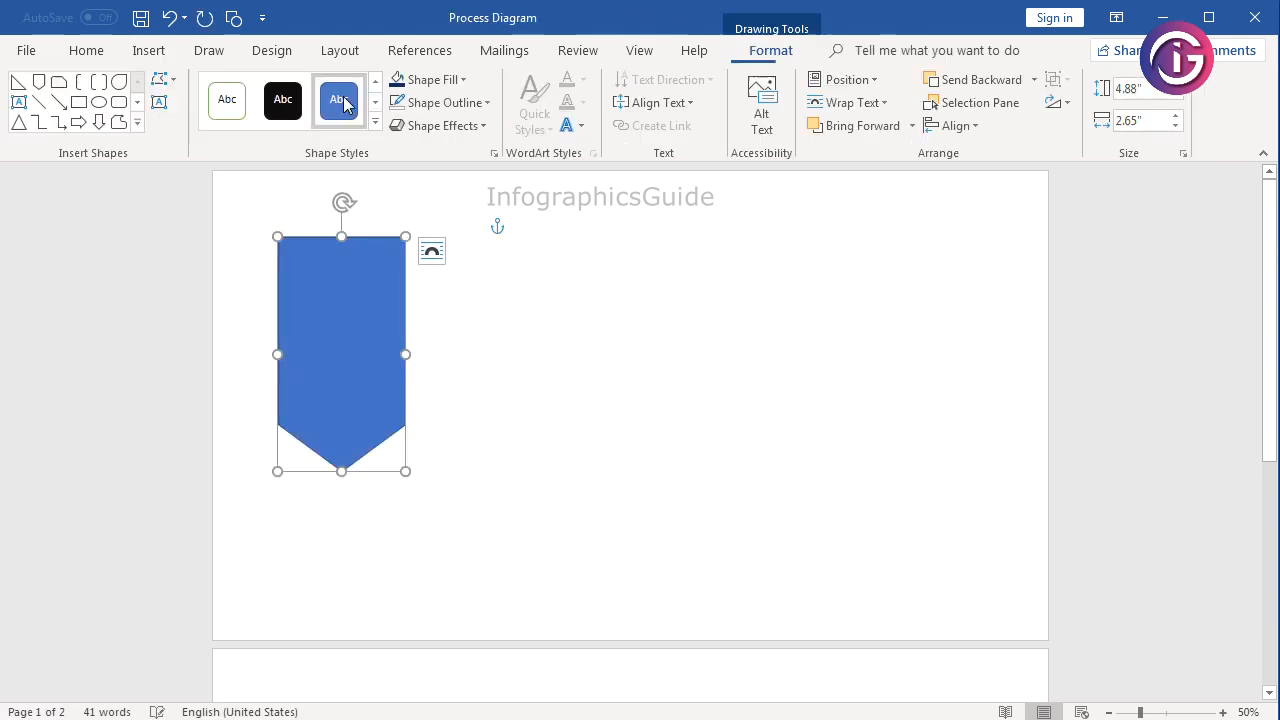
{"action": "left_click", "coordinate": [487, 104]}
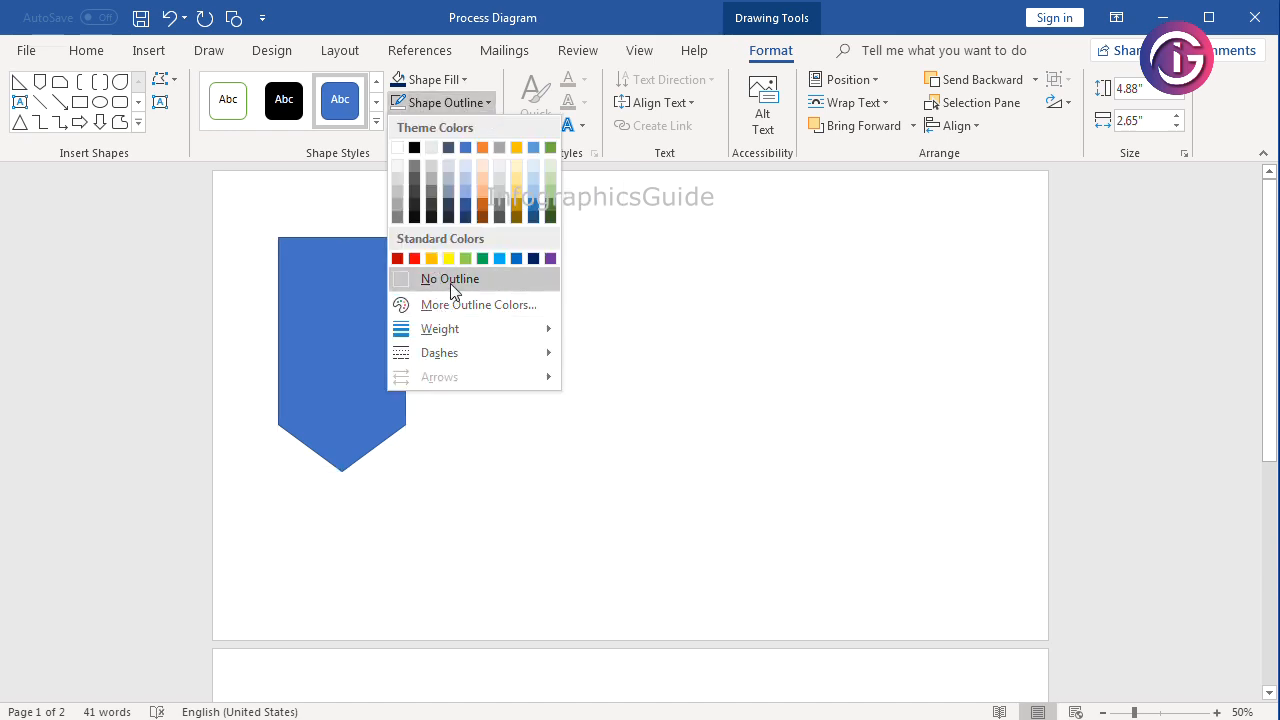
{"action": "left_click", "coordinate": [450, 281]}
{"action": "left_click", "coordinate": [336, 341]}
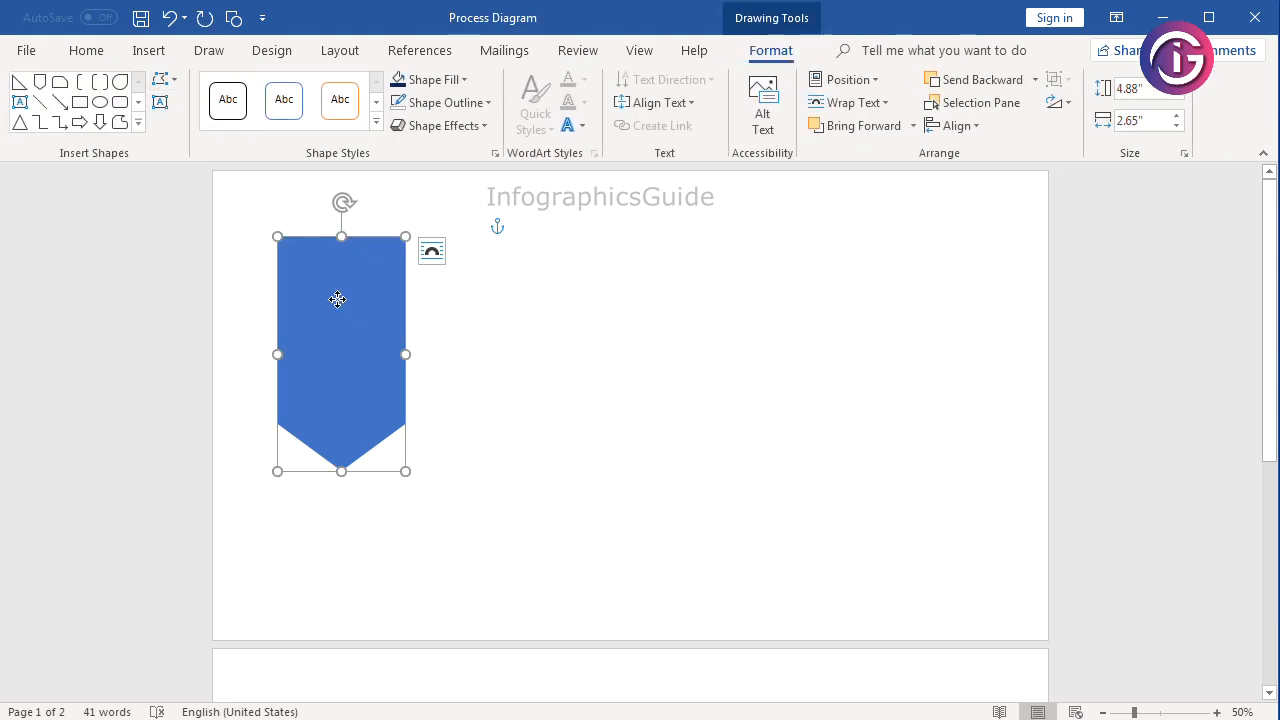
- Duplicate the banner shape, shrink the copy to about 1.98" by 3.65", and center it over the original with its tip extending below
{"action": "right_click", "coordinate": [336, 295]}
{"action": "left_click", "coordinate": [390, 336]}
{"action": "right_click", "coordinate": [345, 281]}
{"action": "left_click", "coordinate": [384, 368]}
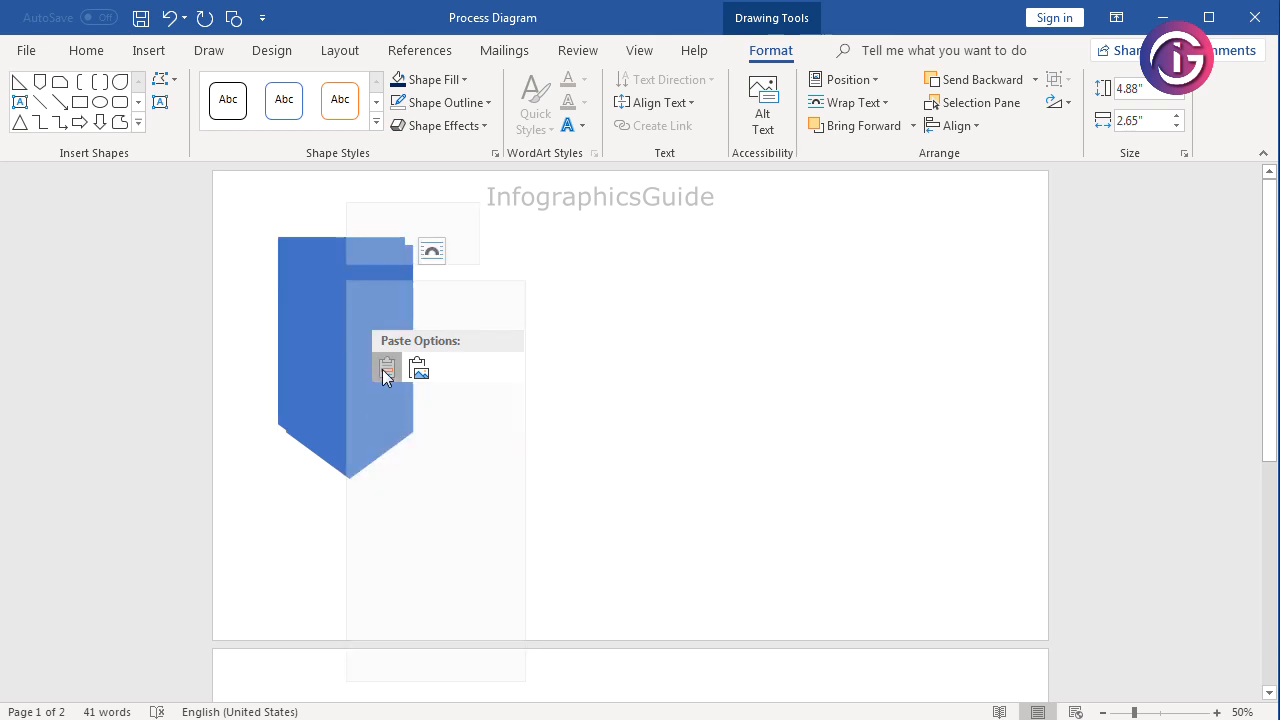
{"action": "left_click_drag", "start_coordinate": [380, 335], "coordinate": [372, 344]}
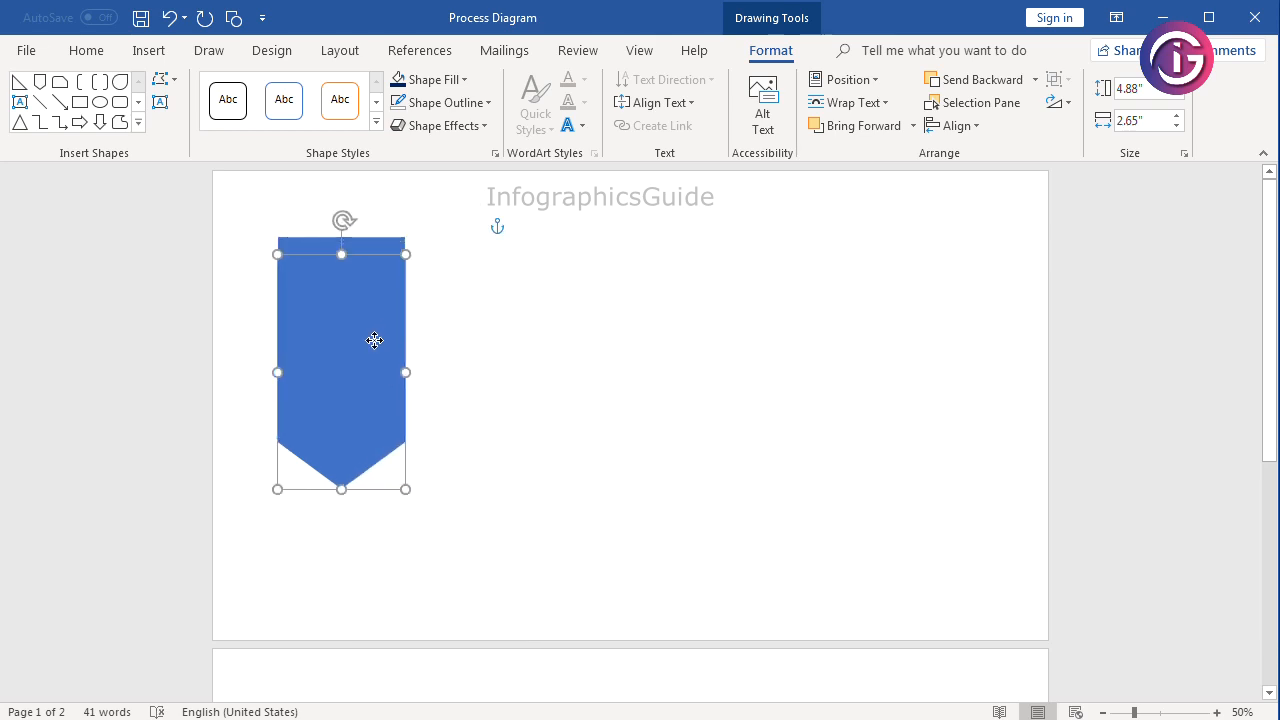
{"action": "left_click_drag", "start_coordinate": [405, 254], "coordinate": [373, 313]}
{"action": "left_click_drag", "start_coordinate": [351, 371], "coordinate": [368, 367]}
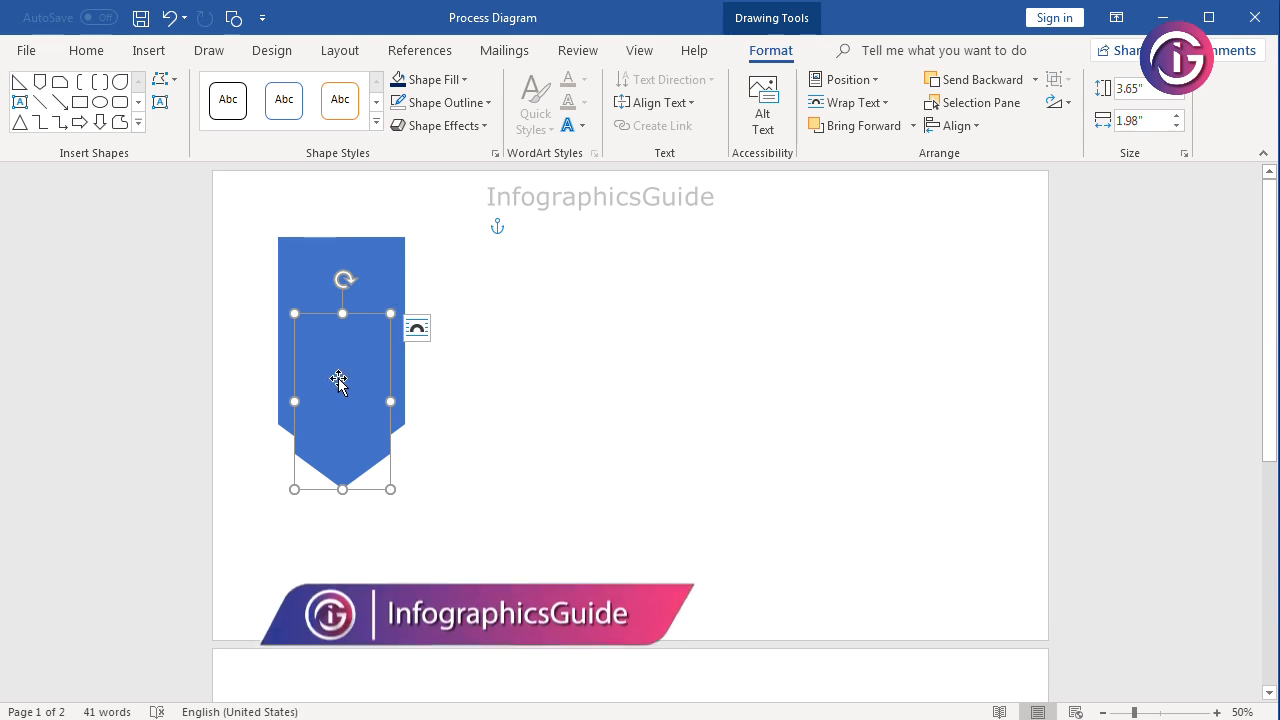
- Duplicate the smaller pointed shape, move the copy so it protrudes above the large banner, and shorten it from its lower edge
{"action": "key", "text": "ctrl+a"}
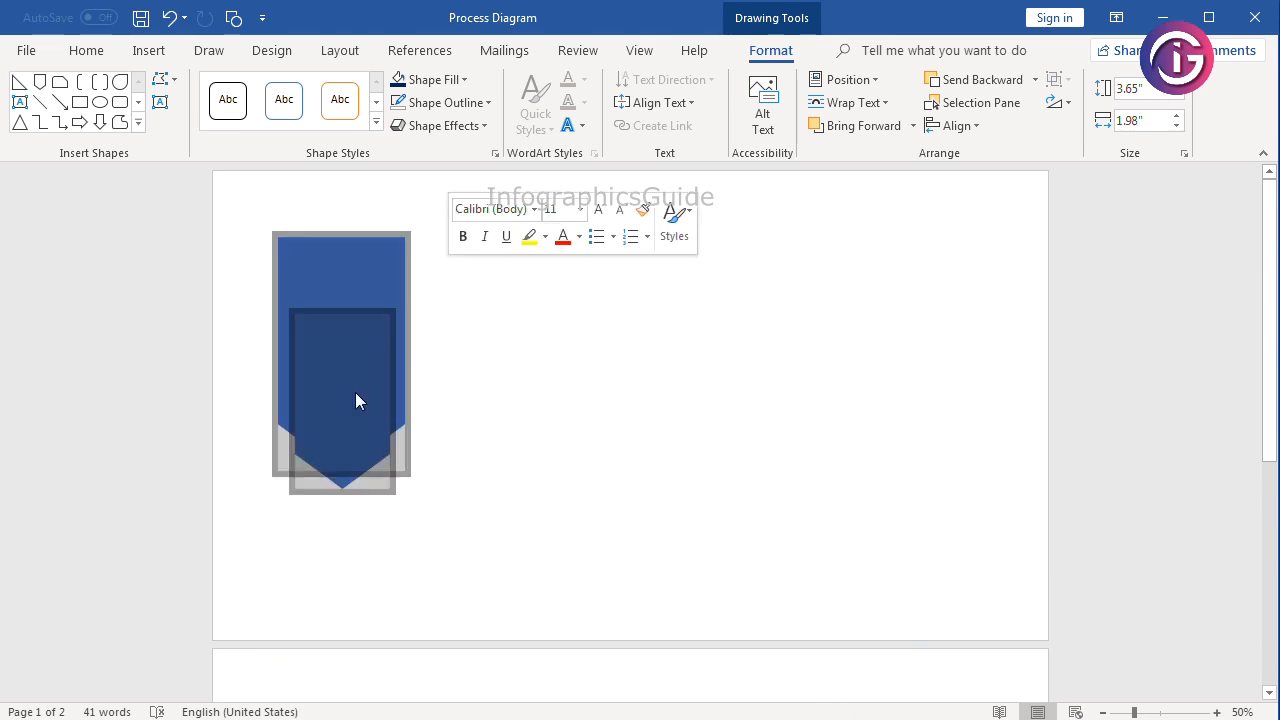
{"action": "left_click", "coordinate": [379, 248]}
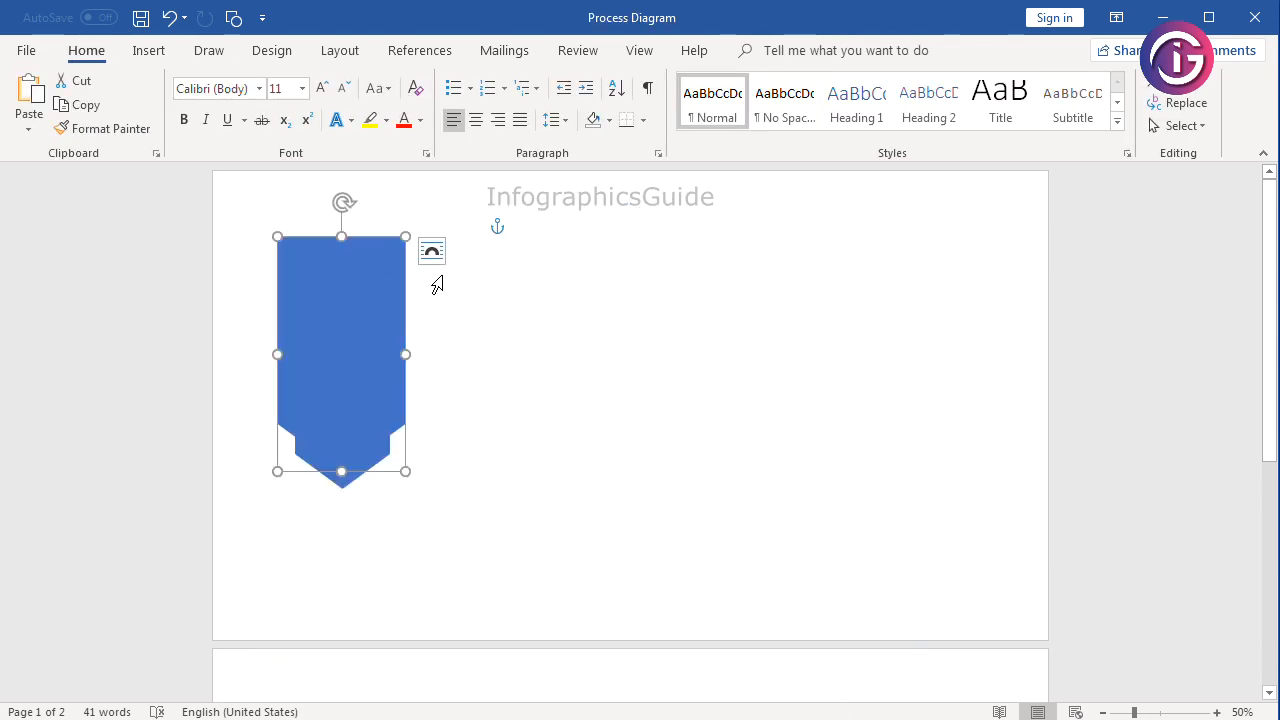
{"action": "left_click", "coordinate": [373, 460]}
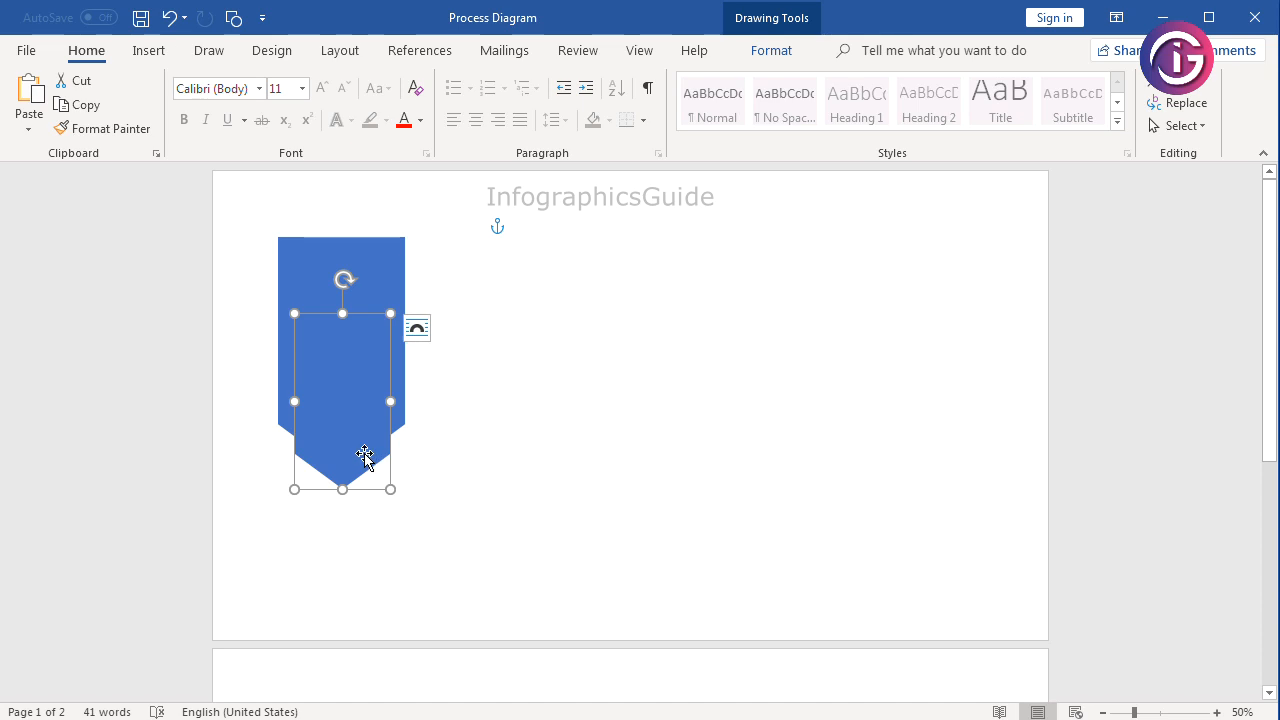
{"action": "right_click", "coordinate": [364, 452]}
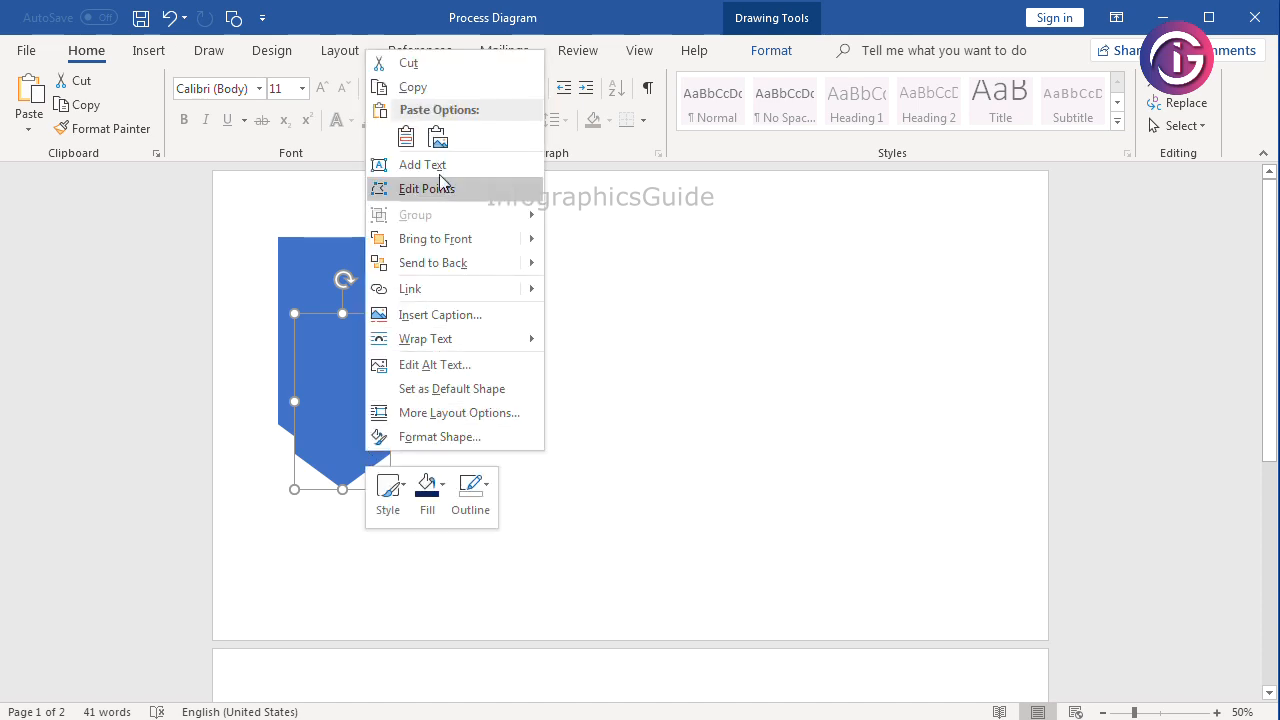
{"action": "left_click", "coordinate": [410, 87]}
{"action": "right_click", "coordinate": [357, 417]}
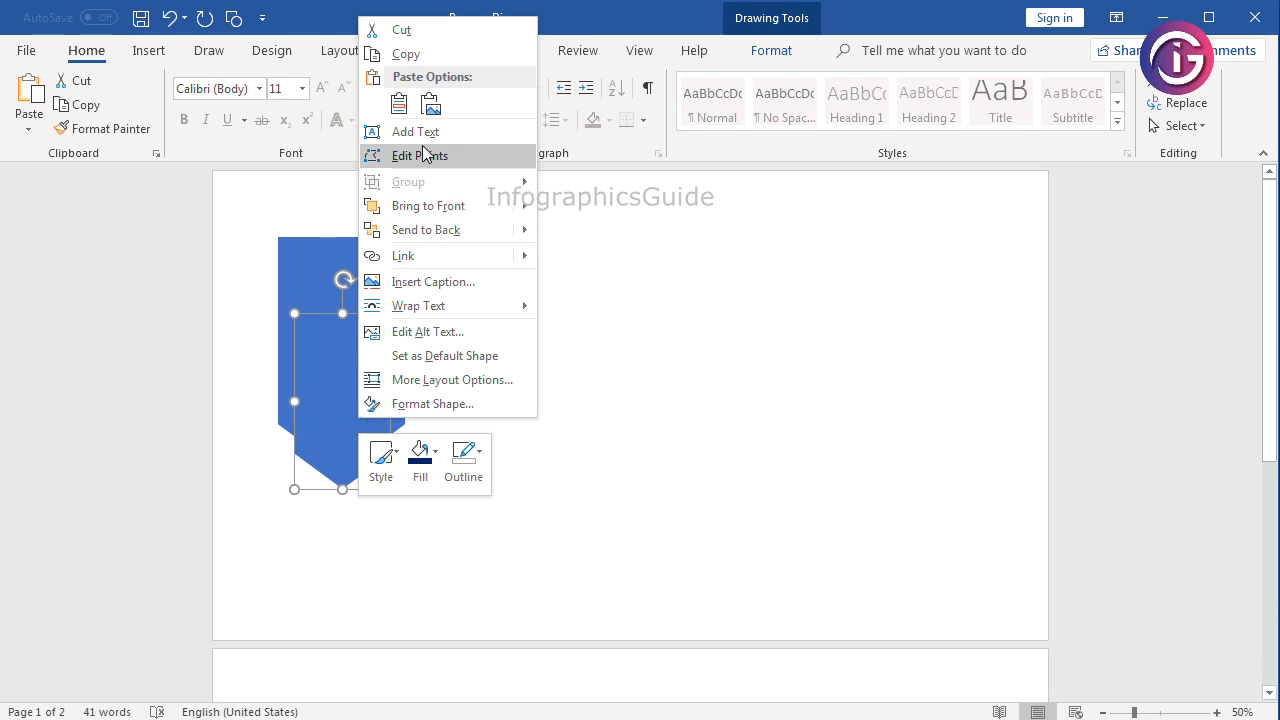
{"action": "left_click", "coordinate": [399, 103]}
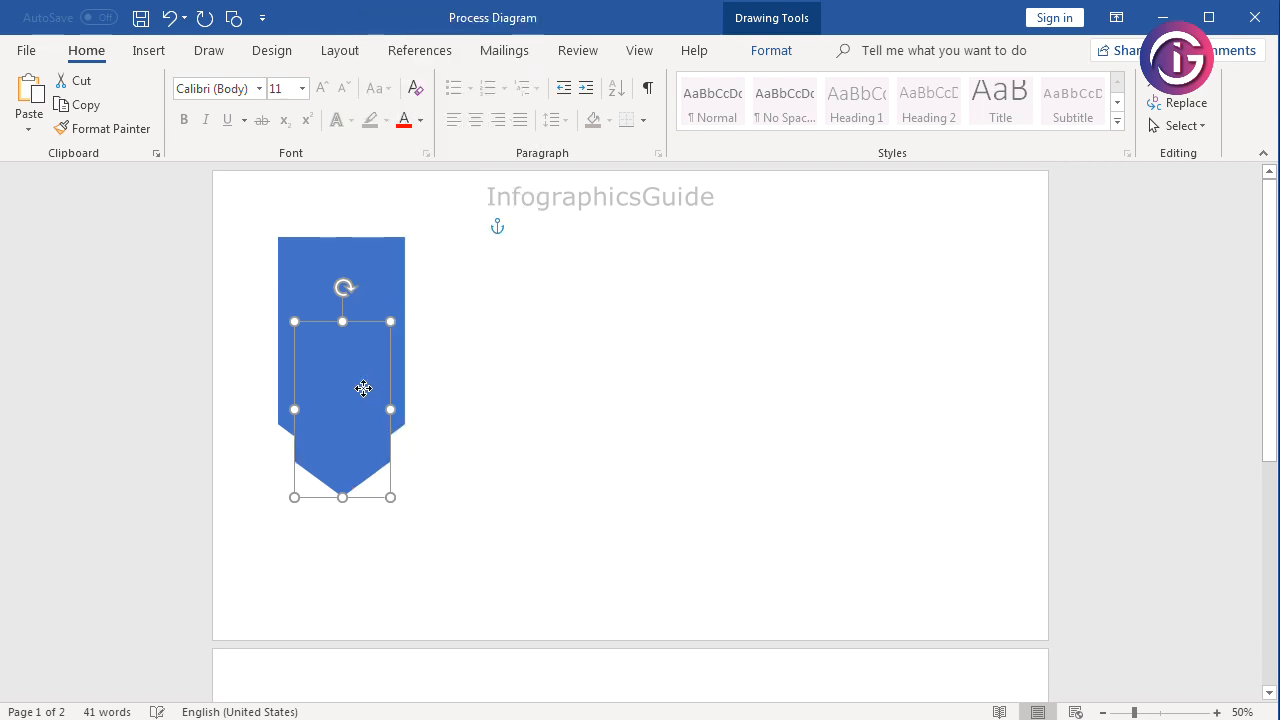
{"action": "left_click_drag", "start_coordinate": [360, 392], "coordinate": [361, 287]}
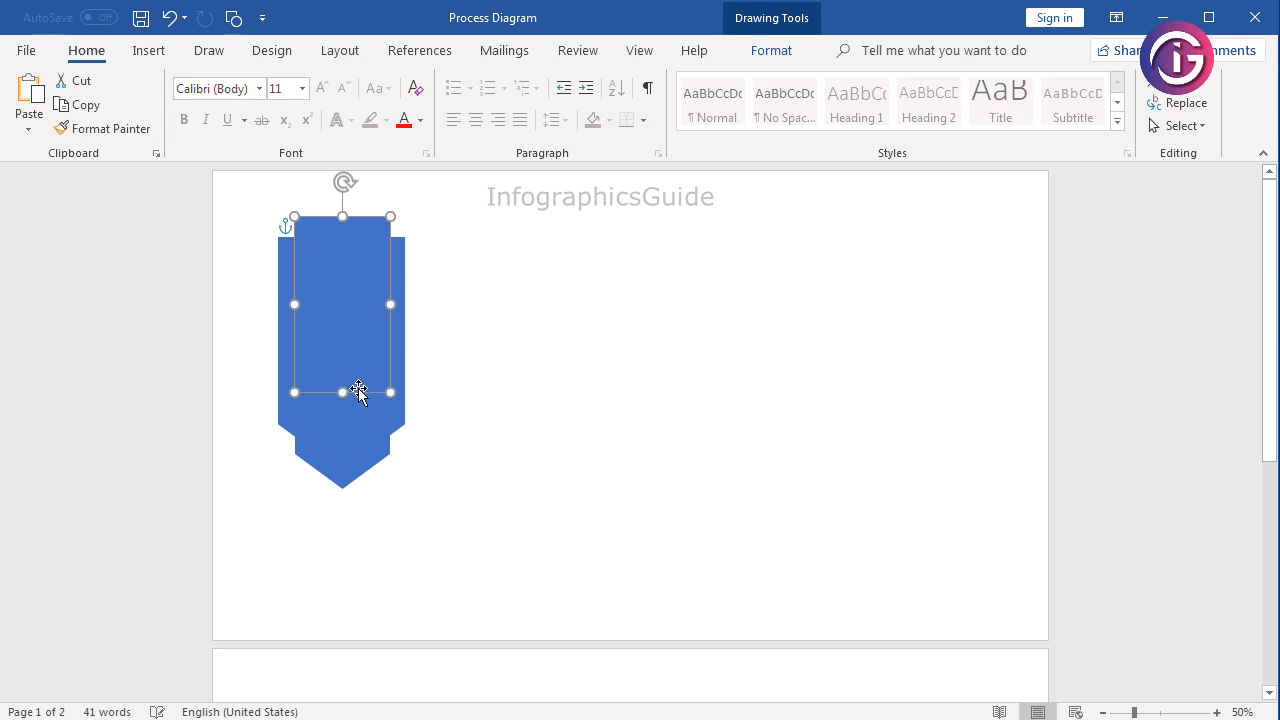
{"action": "left_click_drag", "start_coordinate": [340, 391], "coordinate": [372, 293]}
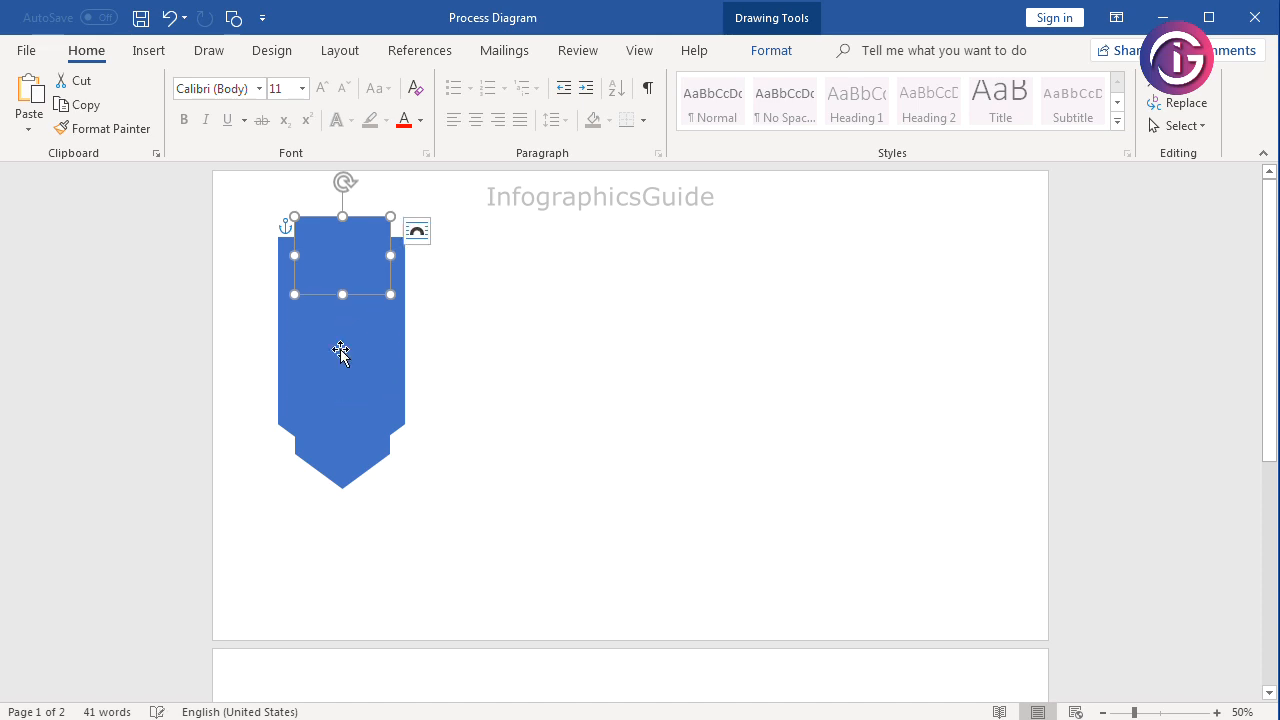
- Select all three banner shapes, shift them slightly left, and group them
{"action": "left_click", "coordinate": [333, 455]}
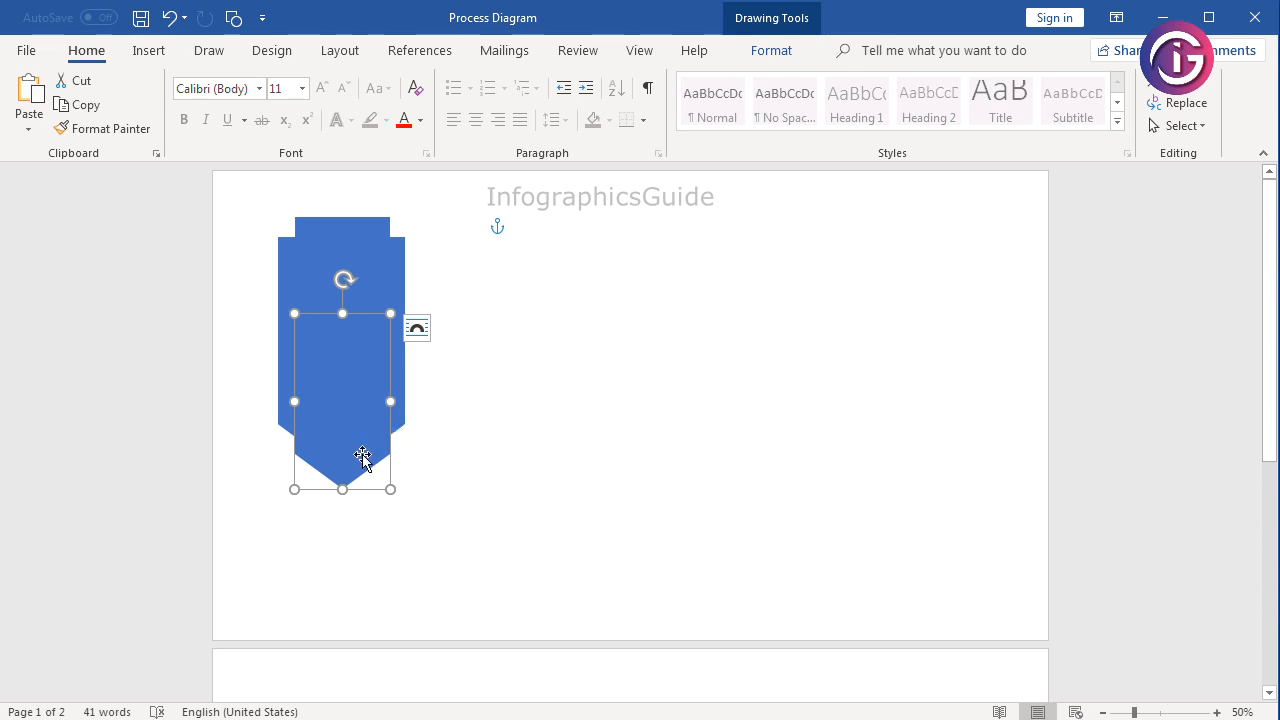
{"action": "key", "text": "ctrl+a"}
{"action": "left_click", "coordinate": [400, 413]}
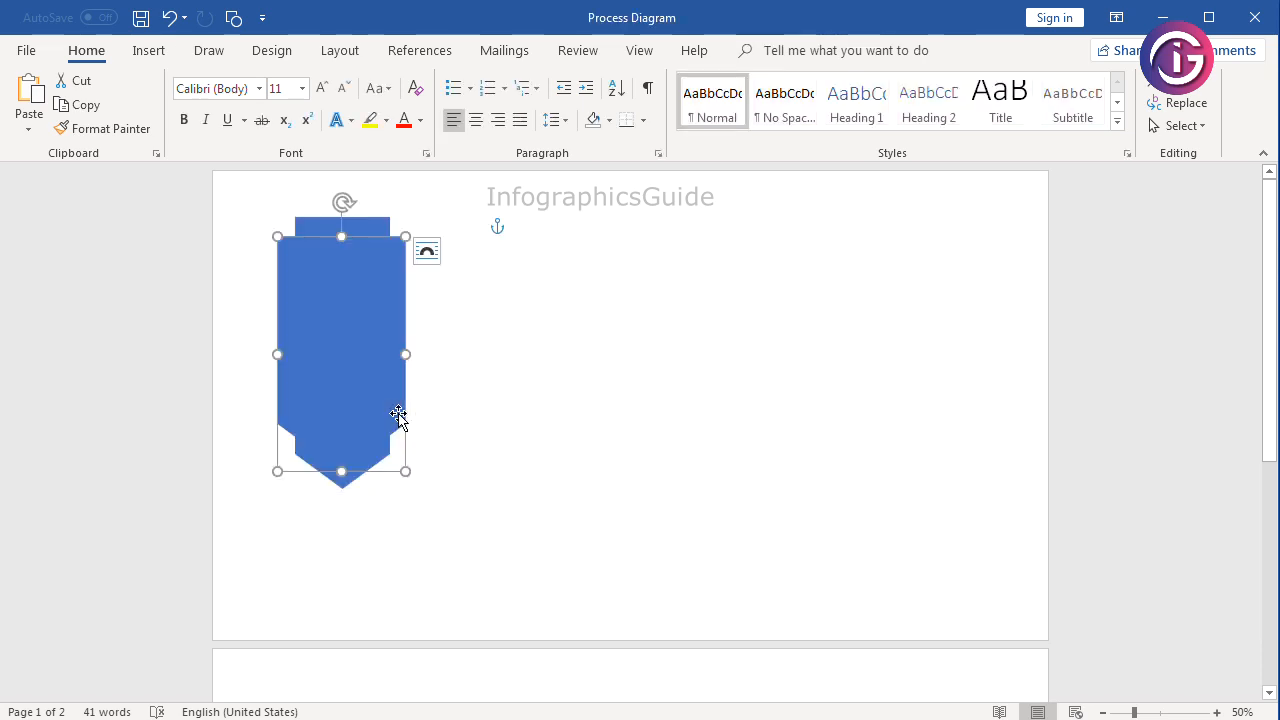
{"action": "left_click", "coordinate": [347, 484], "text": "shift"}
{"action": "left_click", "coordinate": [372, 228], "text": "shift"}
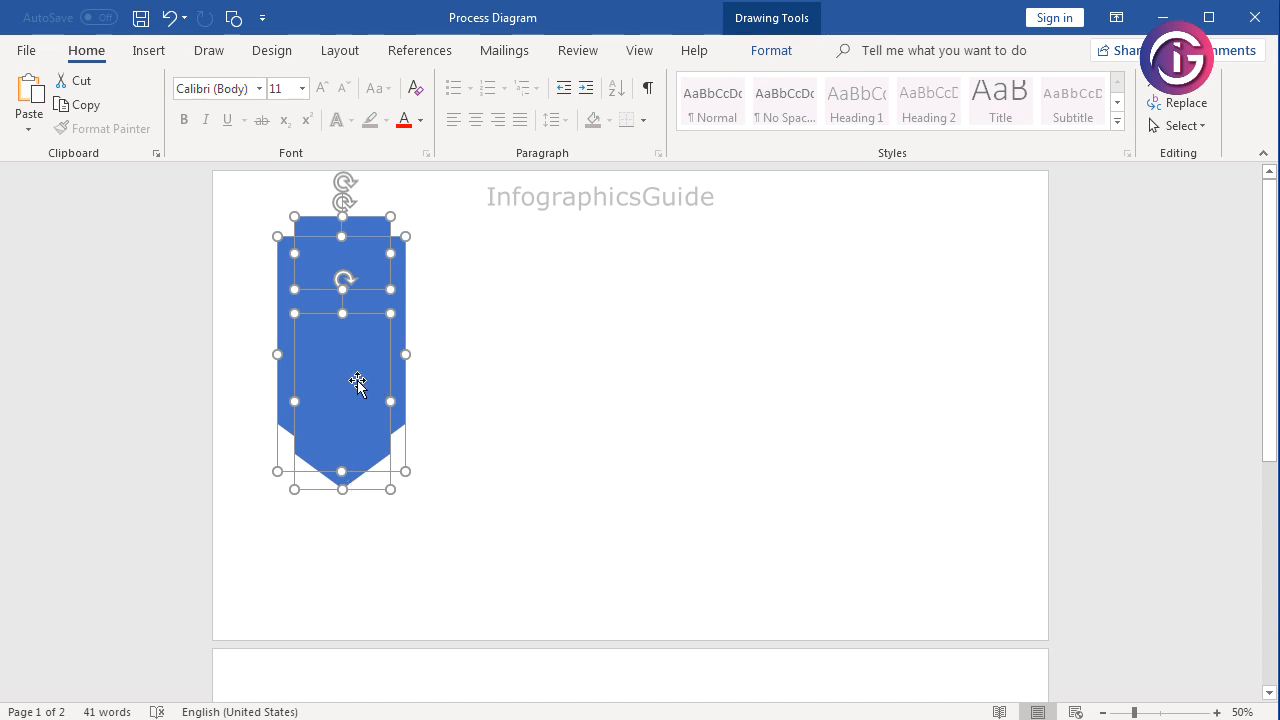
{"action": "left_click_drag", "start_coordinate": [351, 380], "coordinate": [339, 380]}
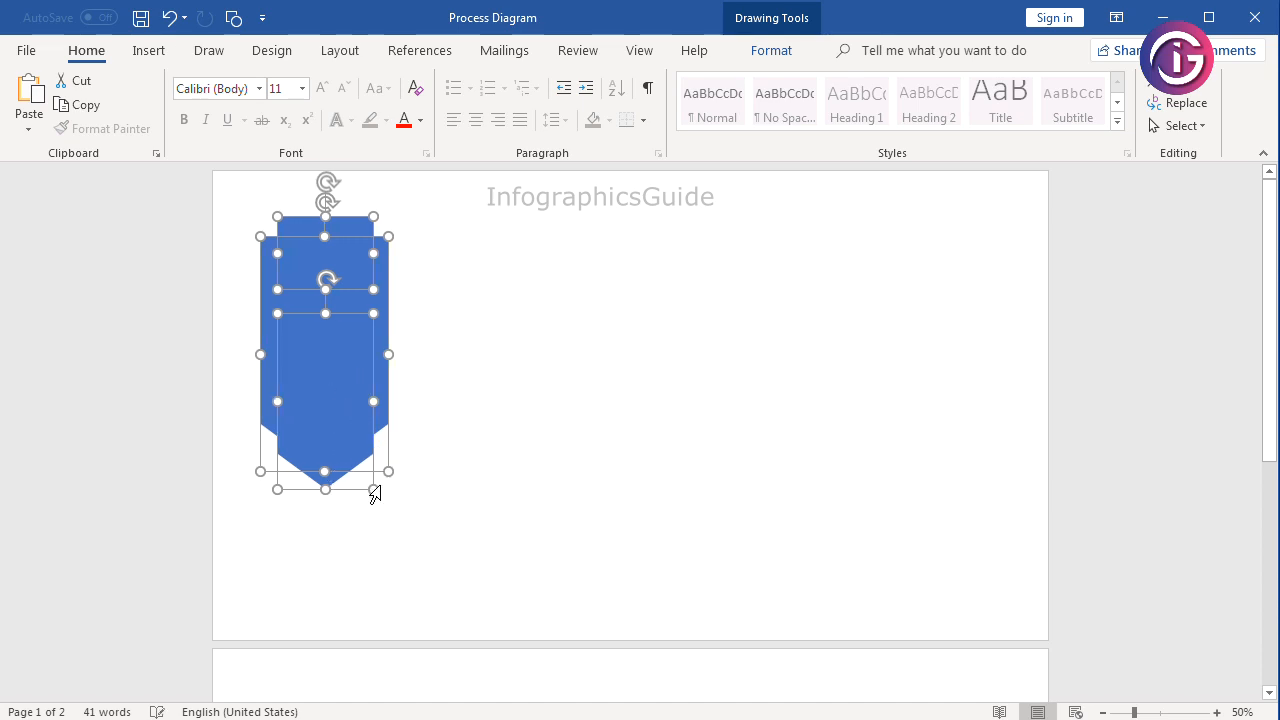
{"action": "right_click", "coordinate": [311, 345]}
{"action": "mouse_move", "coordinate": [386, 462]}
{"action": "left_click", "coordinate": [545, 459]}
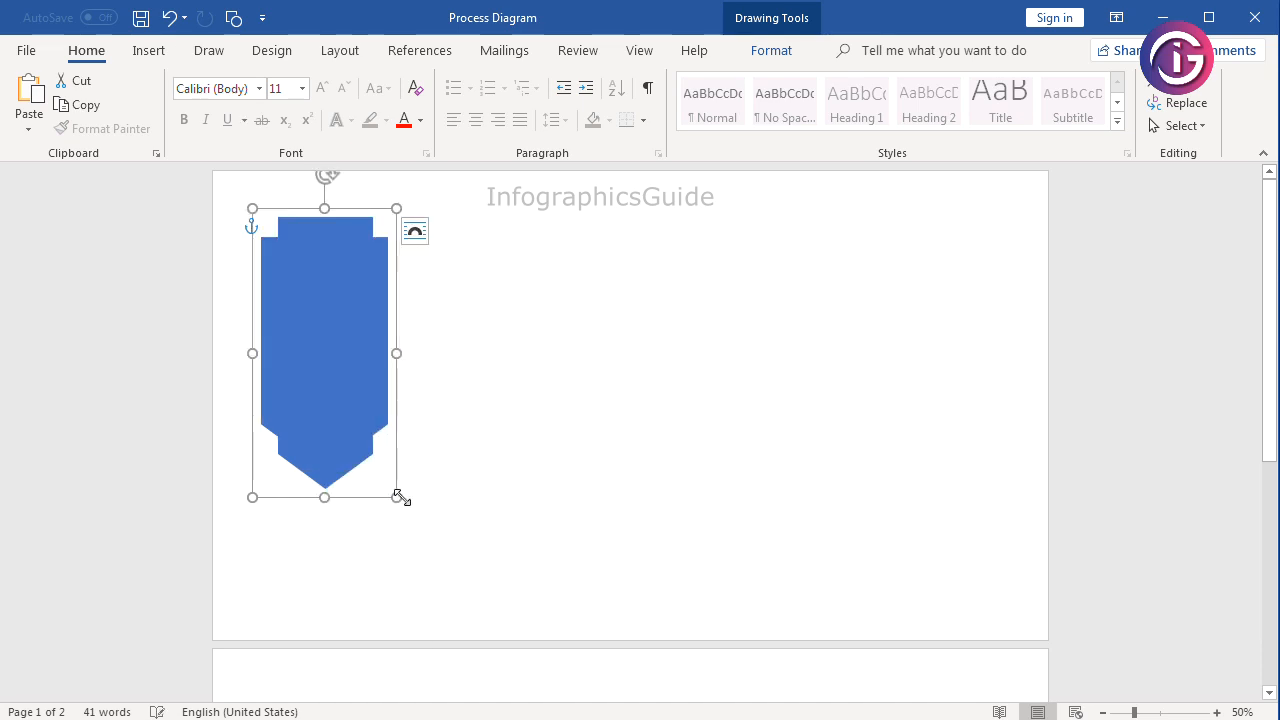
- Enlarge the grouped banner while nudging it slightly left, and ungroup it into its three shapes
{"action": "left_click_drag", "start_coordinate": [397, 497], "coordinate": [417, 542]}
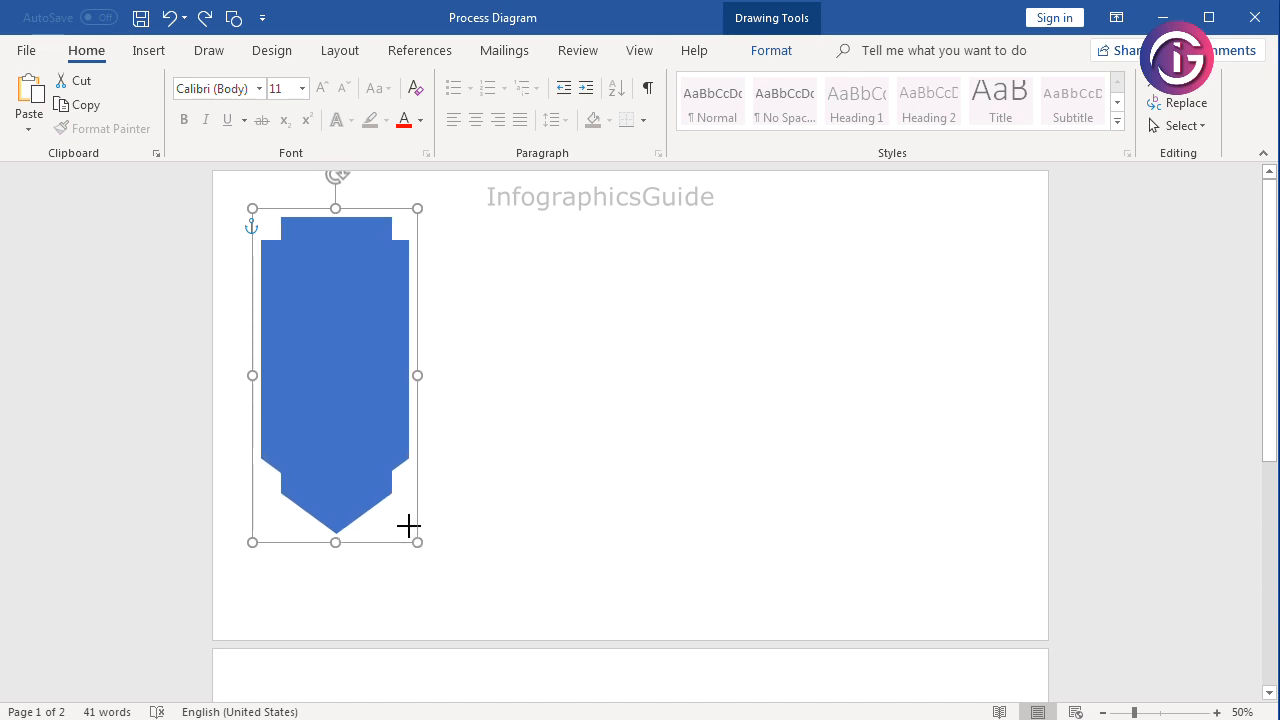
{"action": "left_click_drag", "start_coordinate": [351, 401], "coordinate": [343, 399]}
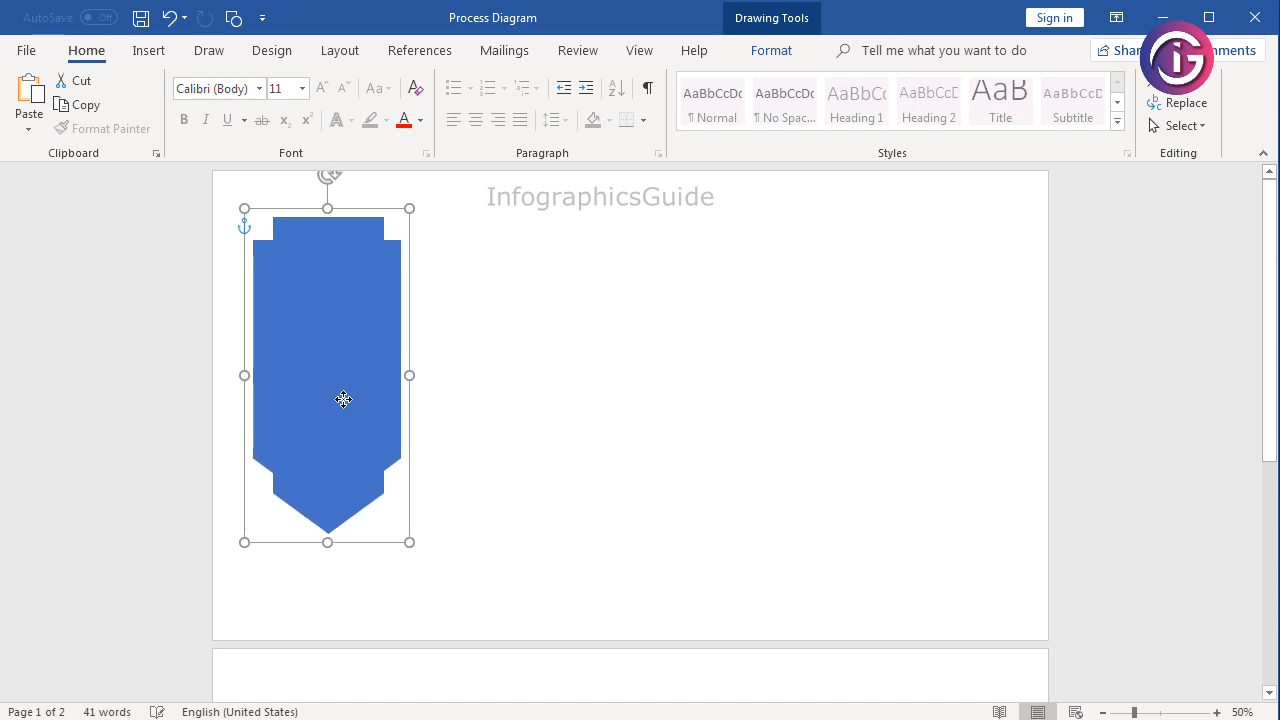
{"action": "right_click", "coordinate": [366, 291]}
{"action": "mouse_move", "coordinate": [538, 407]}
{"action": "left_click", "coordinate": [593, 433]}
- Align the three ungrouped banner shapes with Align Center and deselect them
{"action": "left_click", "coordinate": [788, 56]}
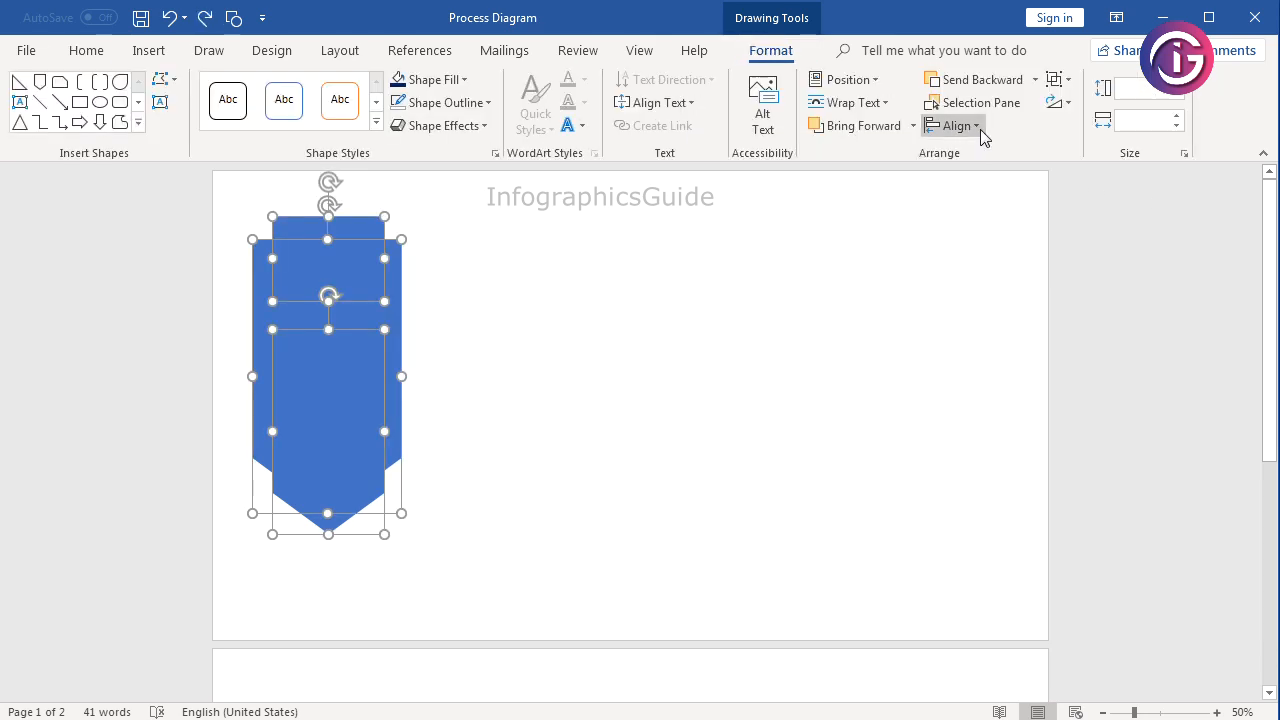
{"action": "left_click", "coordinate": [975, 126]}
{"action": "left_click", "coordinate": [975, 174]}
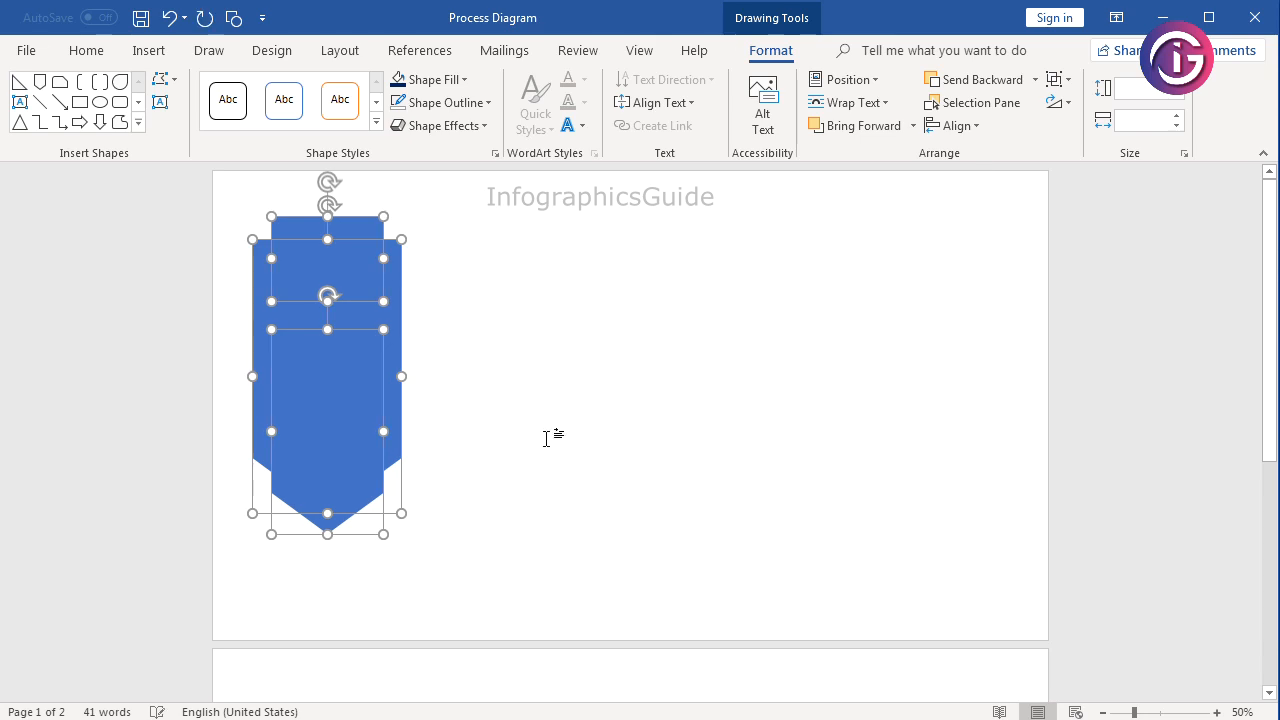
{"action": "left_click", "coordinate": [566, 420]}
- Scale the upper and lower small shapes down together to a width of about 2.07"
{"action": "left_click", "coordinate": [354, 248]}
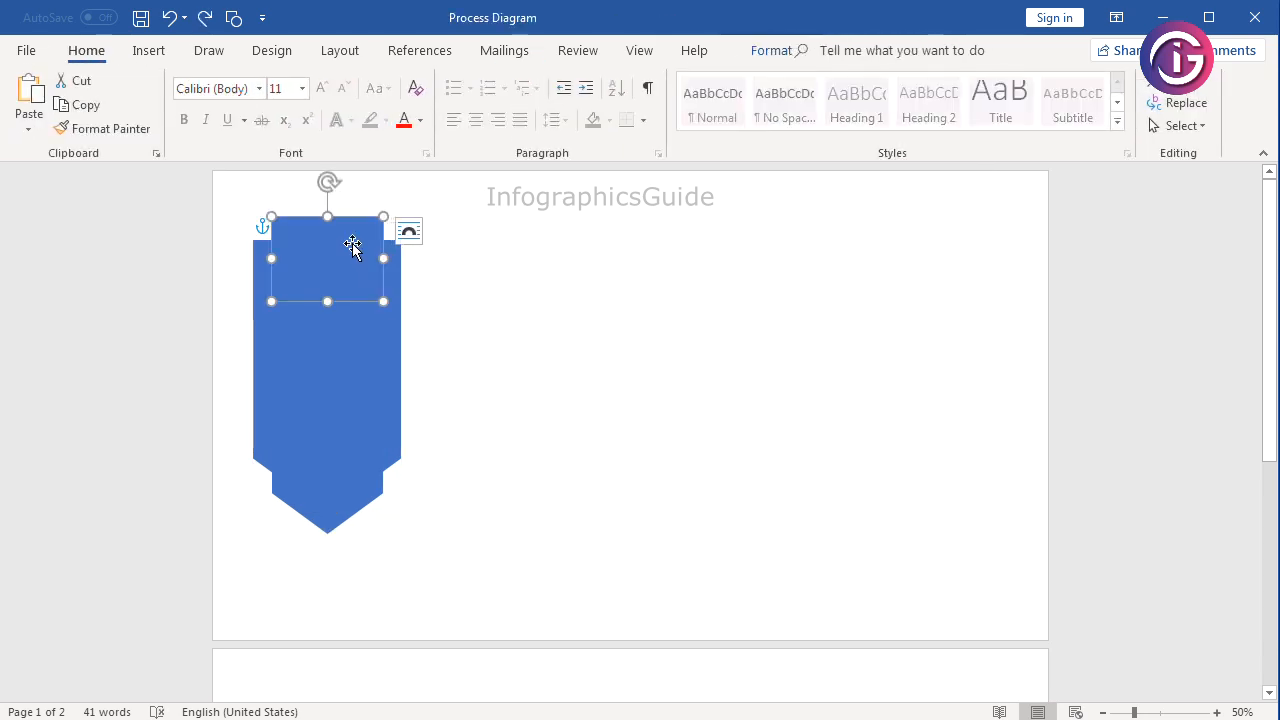
{"action": "left_click", "coordinate": [345, 510], "text": "shift"}
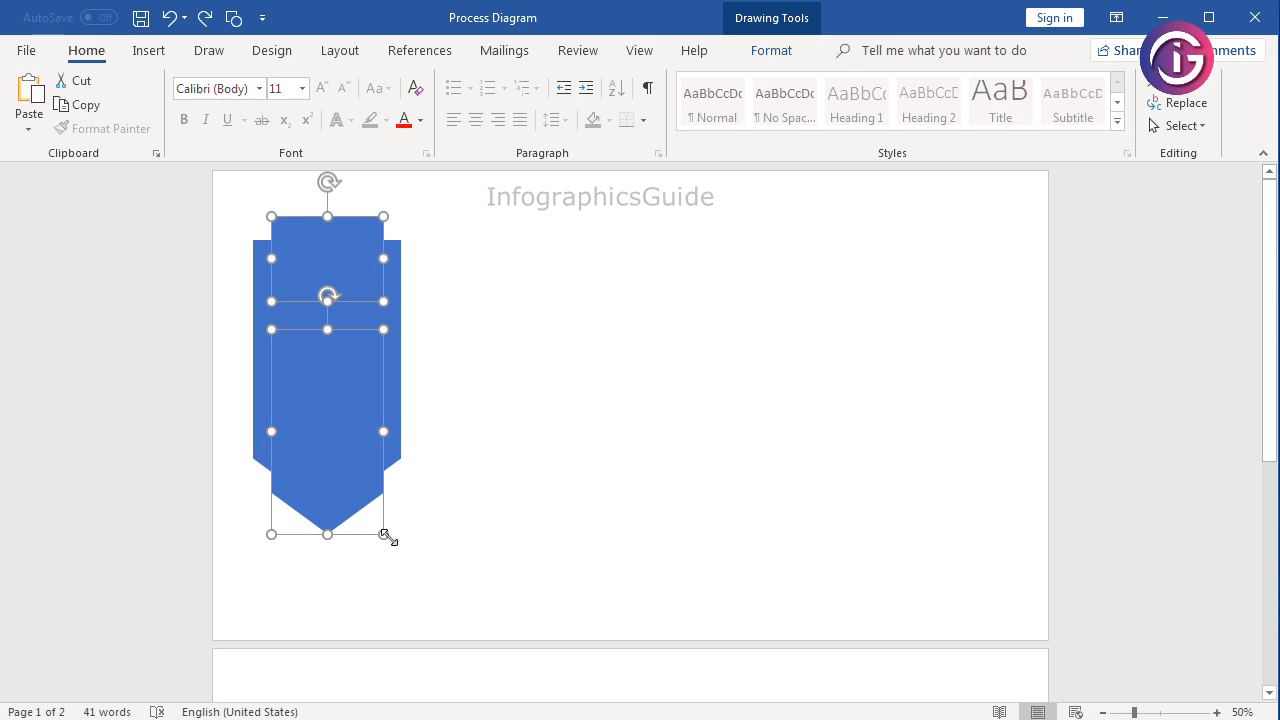
{"action": "left_click_drag", "start_coordinate": [386, 536], "coordinate": [368, 512]}
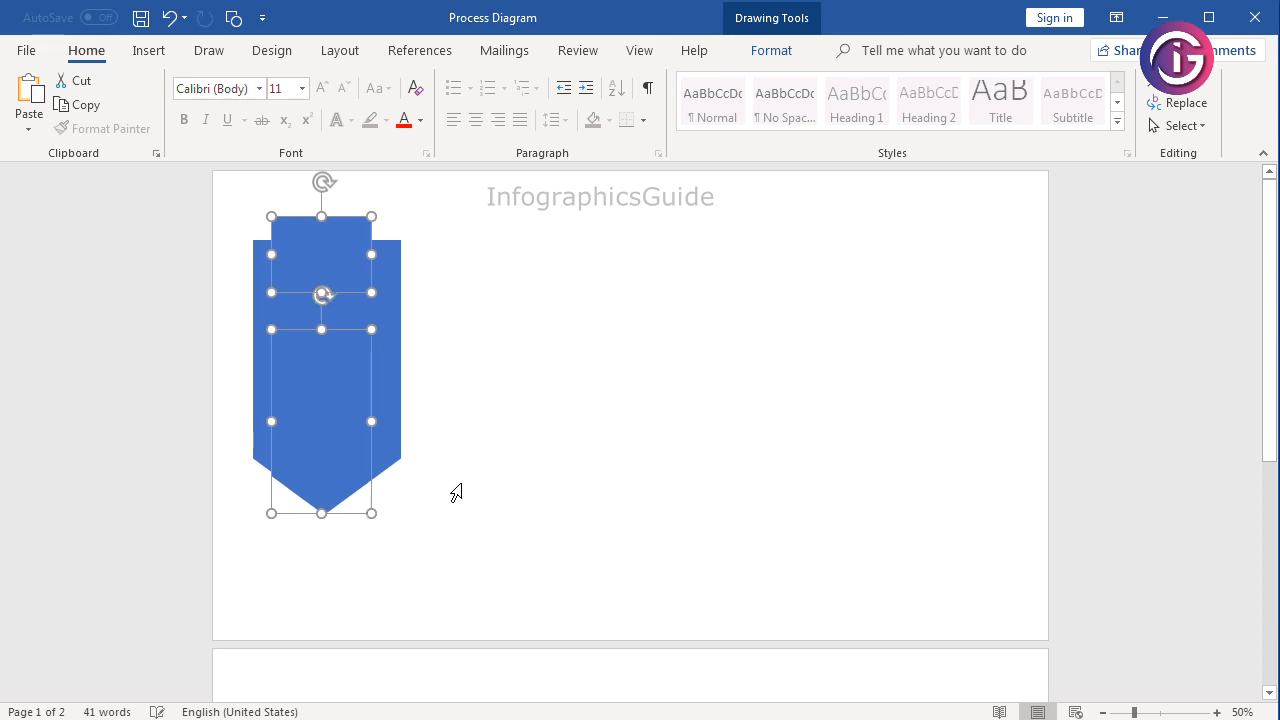
- Align all three shapes with Align Center and move the small pointed shape down so its tip extends below the large banner
{"action": "left_click", "coordinate": [395, 375], "text": "shift"}
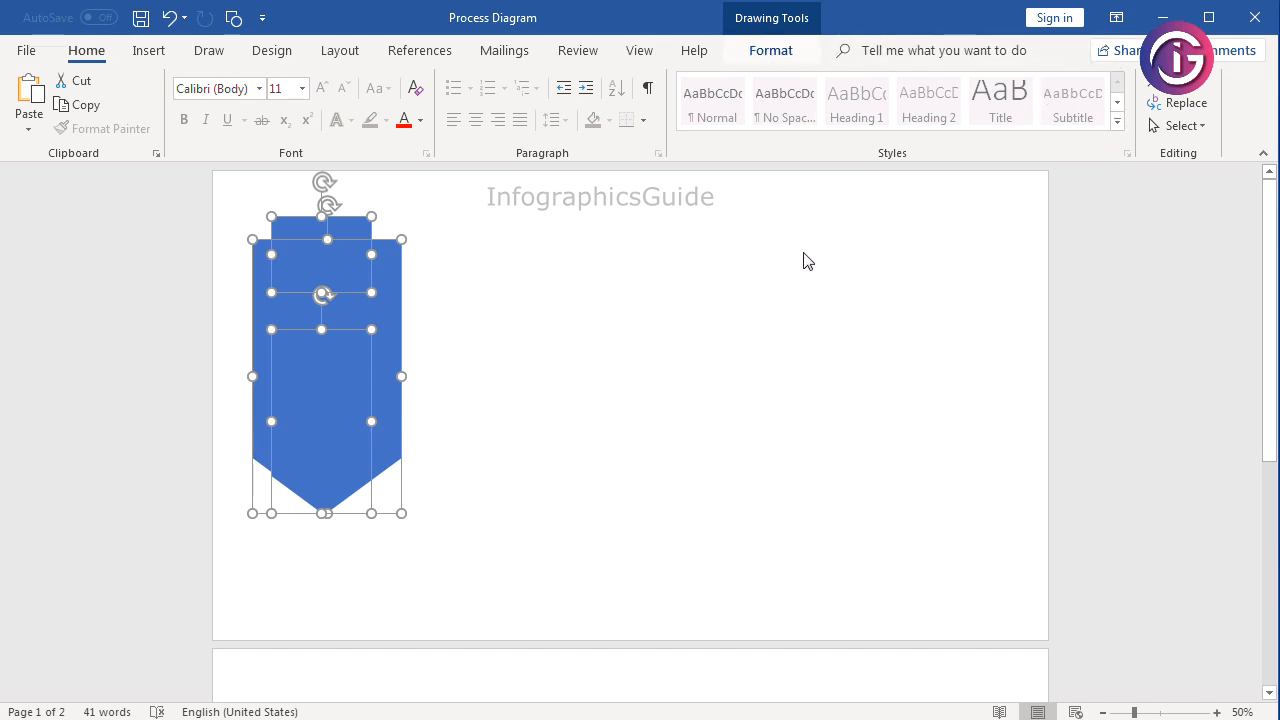
{"action": "left_click", "coordinate": [771, 51]}
{"action": "left_click", "coordinate": [955, 126]}
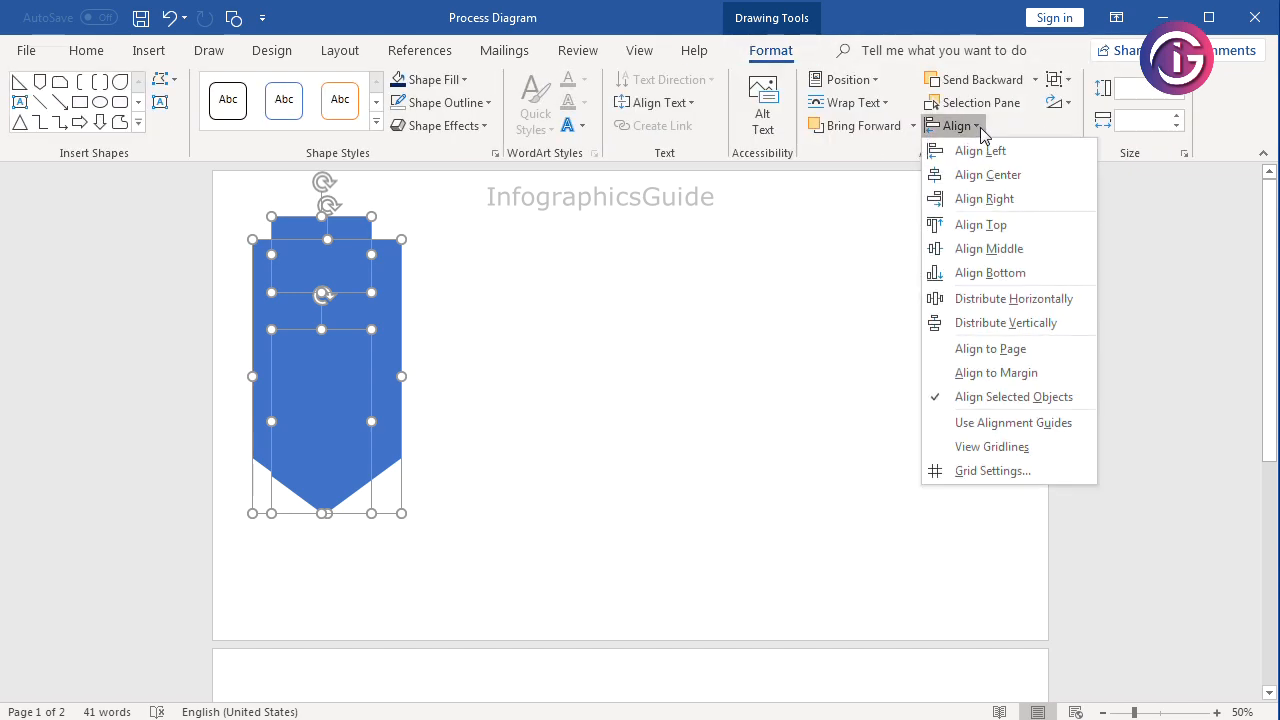
{"action": "left_click", "coordinate": [975, 176]}
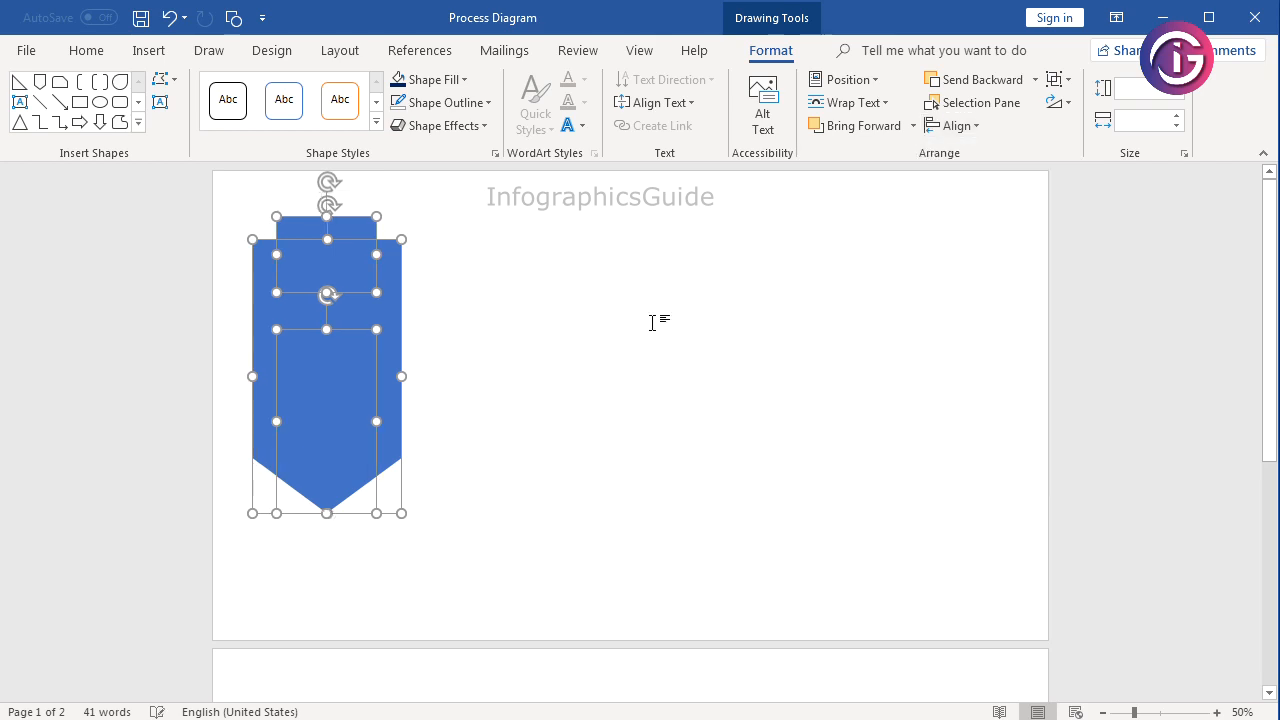
{"action": "left_click", "coordinate": [416, 444]}
{"action": "left_click_drag", "start_coordinate": [337, 437], "coordinate": [337, 448]}
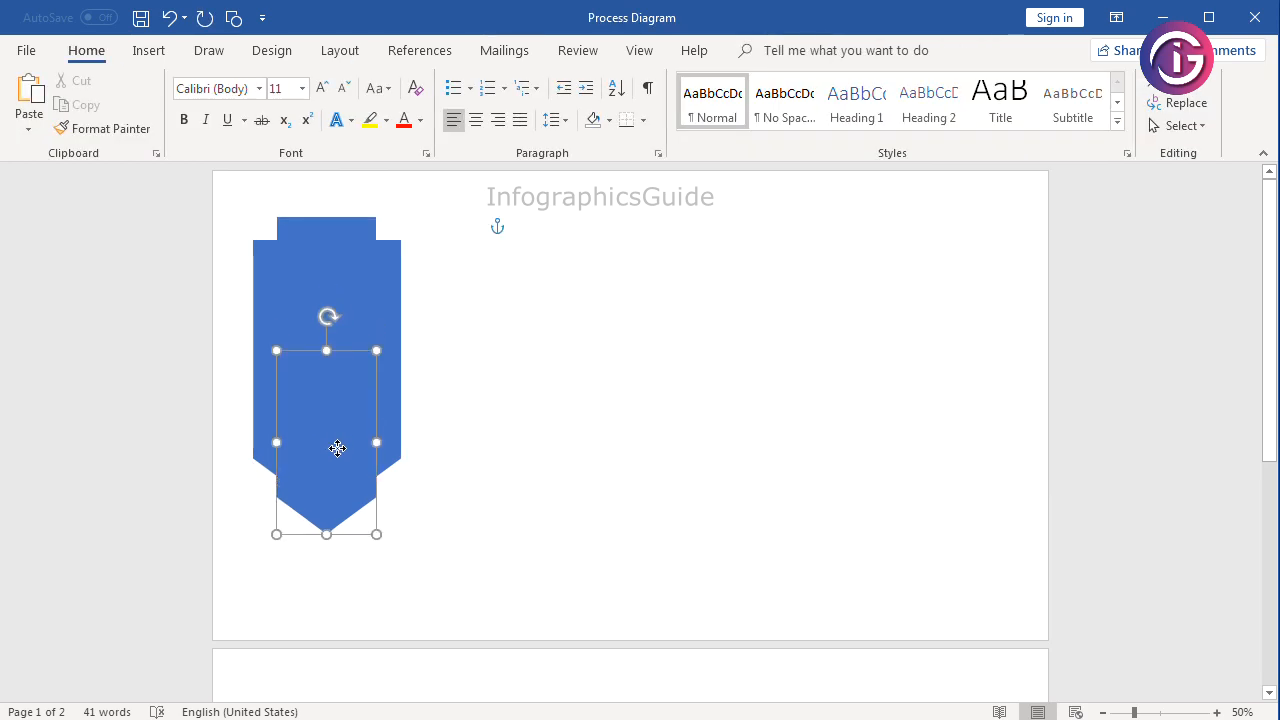
{"action": "left_click", "coordinate": [500, 423]}
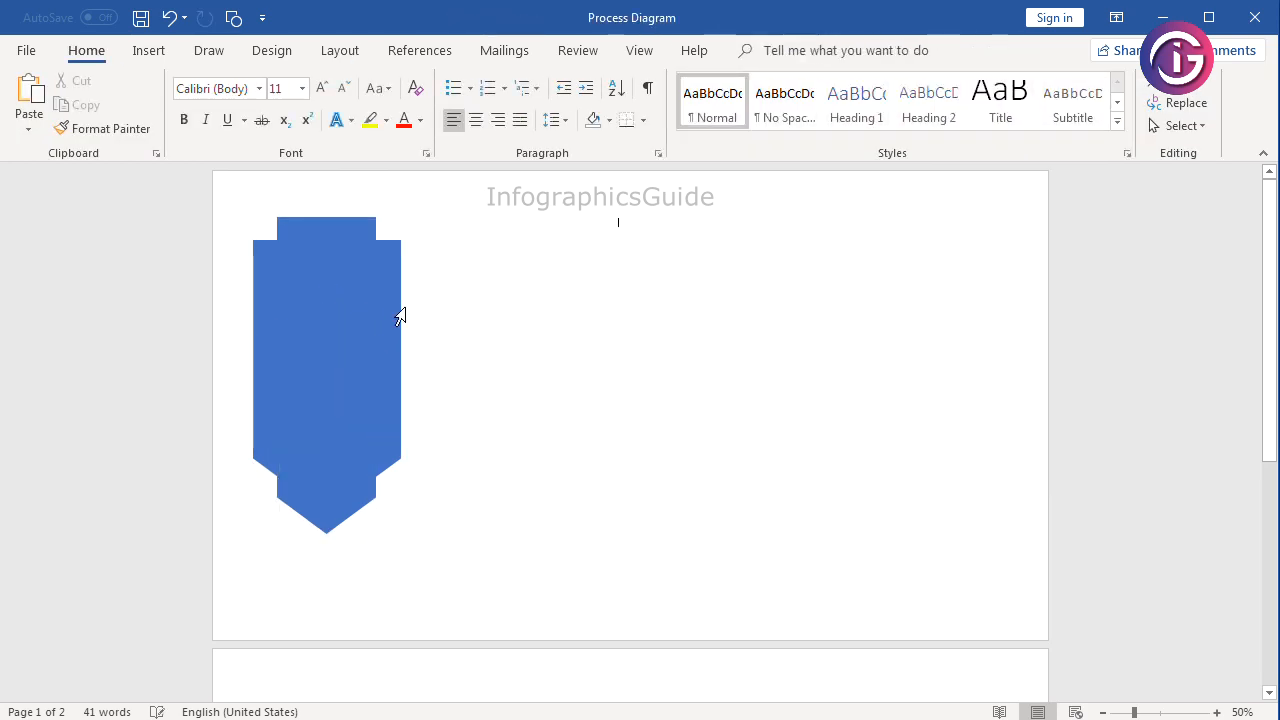
- Apply a linear gradient fill to both the upper and lower small shapes behind the banner
{"action": "left_click", "coordinate": [367, 237]}
{"action": "left_click", "coordinate": [357, 514], "text": "shift"}
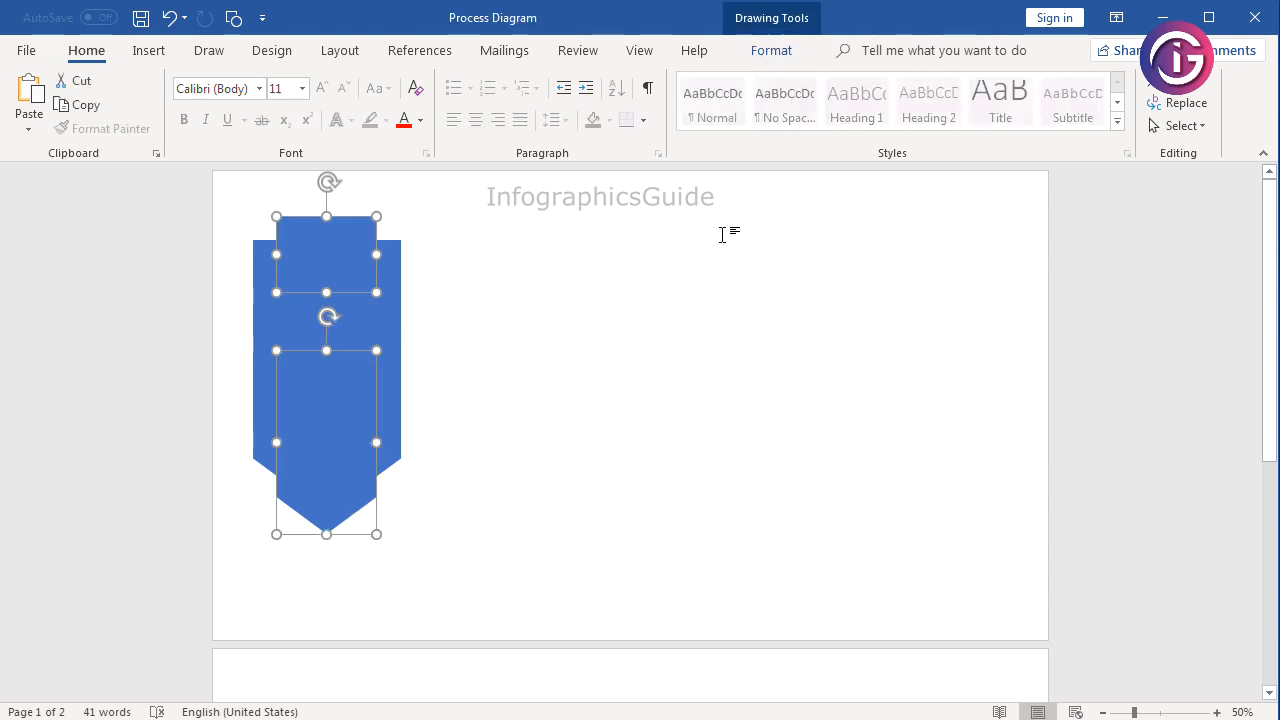
{"action": "left_click", "coordinate": [763, 53]}
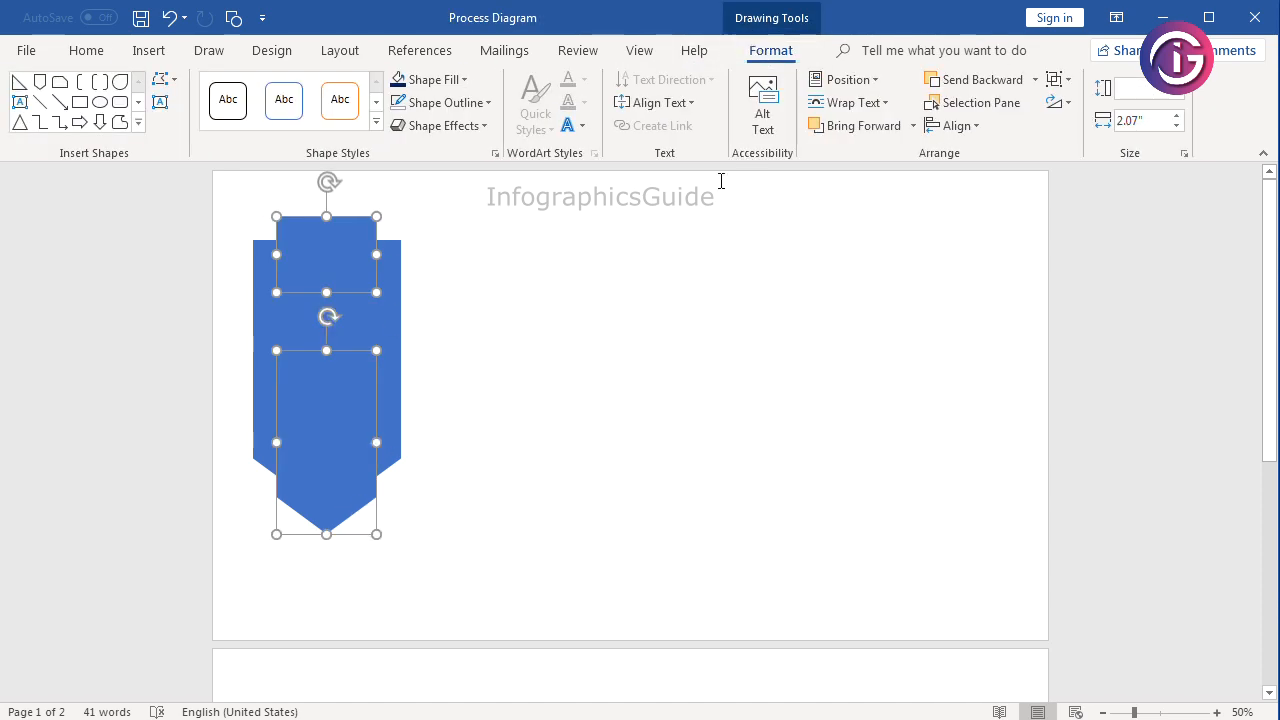
{"action": "left_click", "coordinate": [467, 81]}
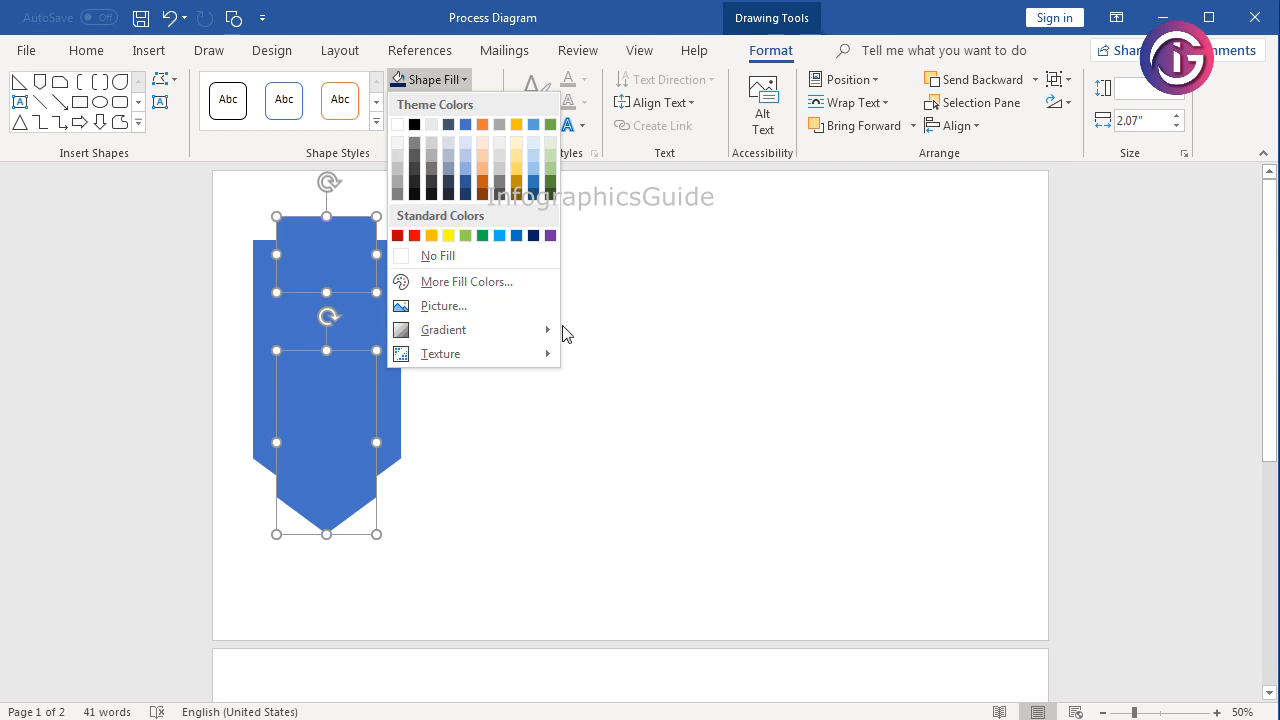
{"action": "mouse_move", "coordinate": [550, 329]}
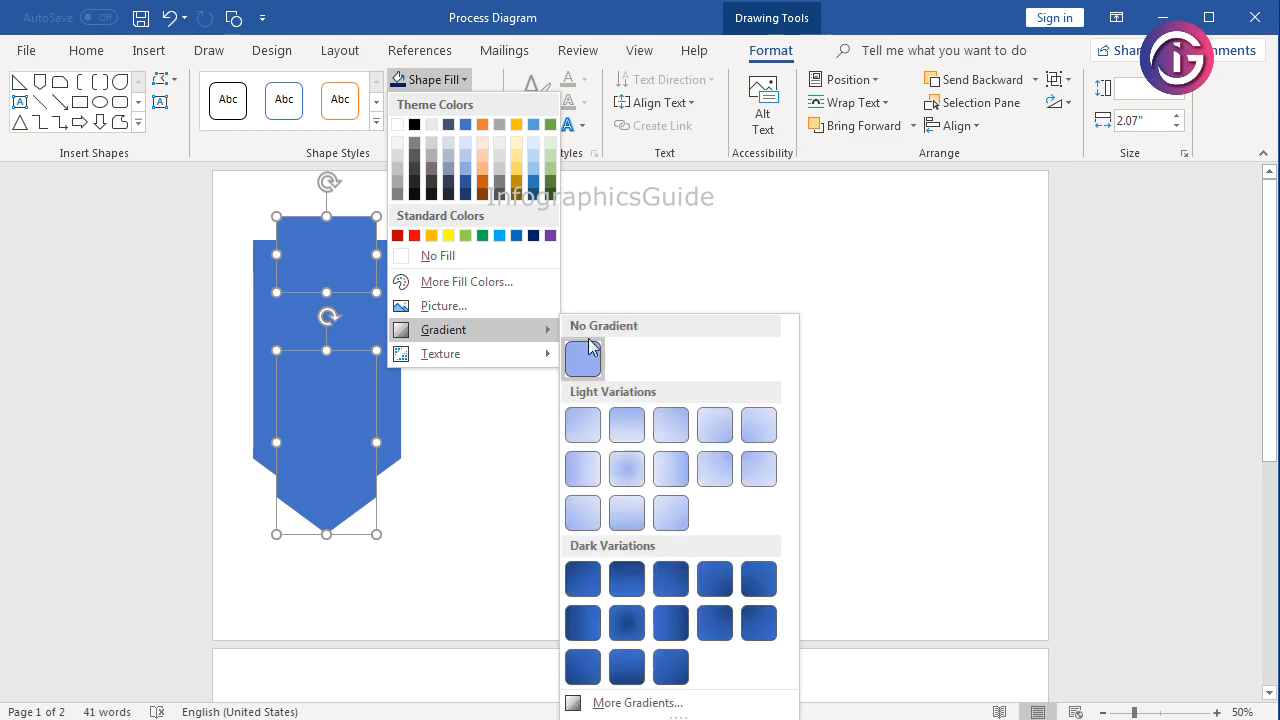
{"action": "left_click", "coordinate": [665, 703]}
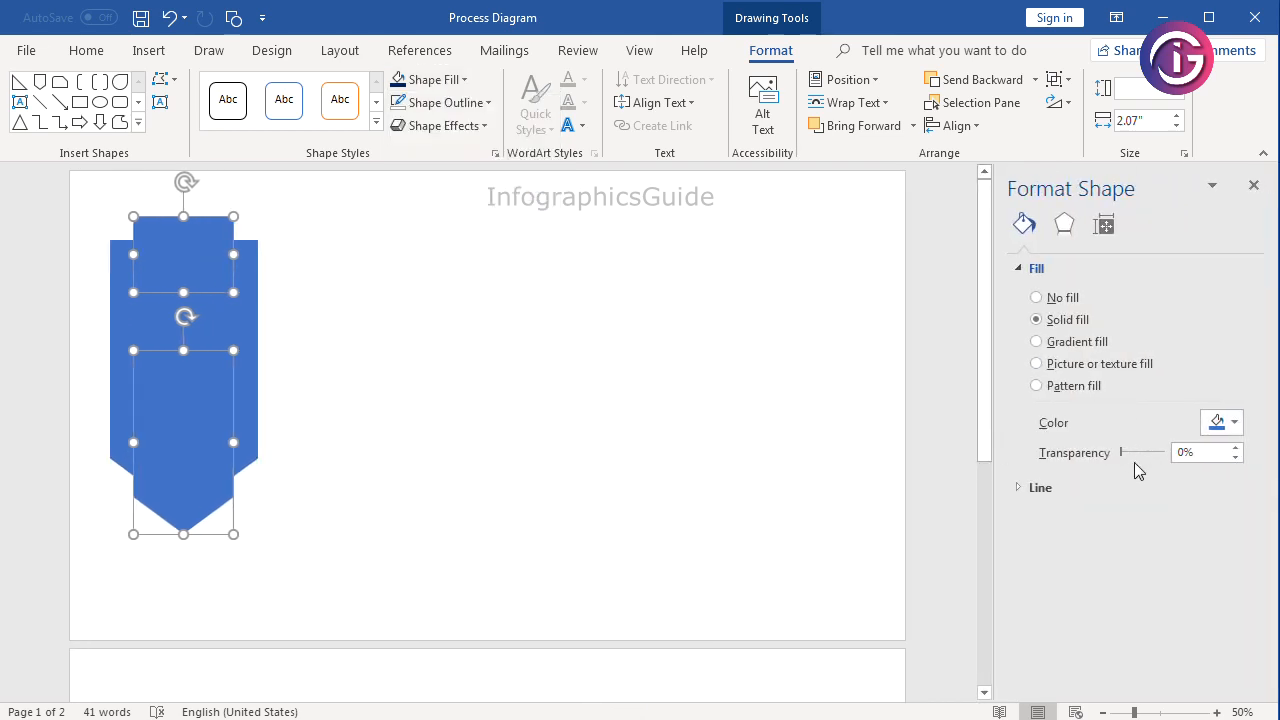
{"action": "left_click", "coordinate": [1073, 341]}
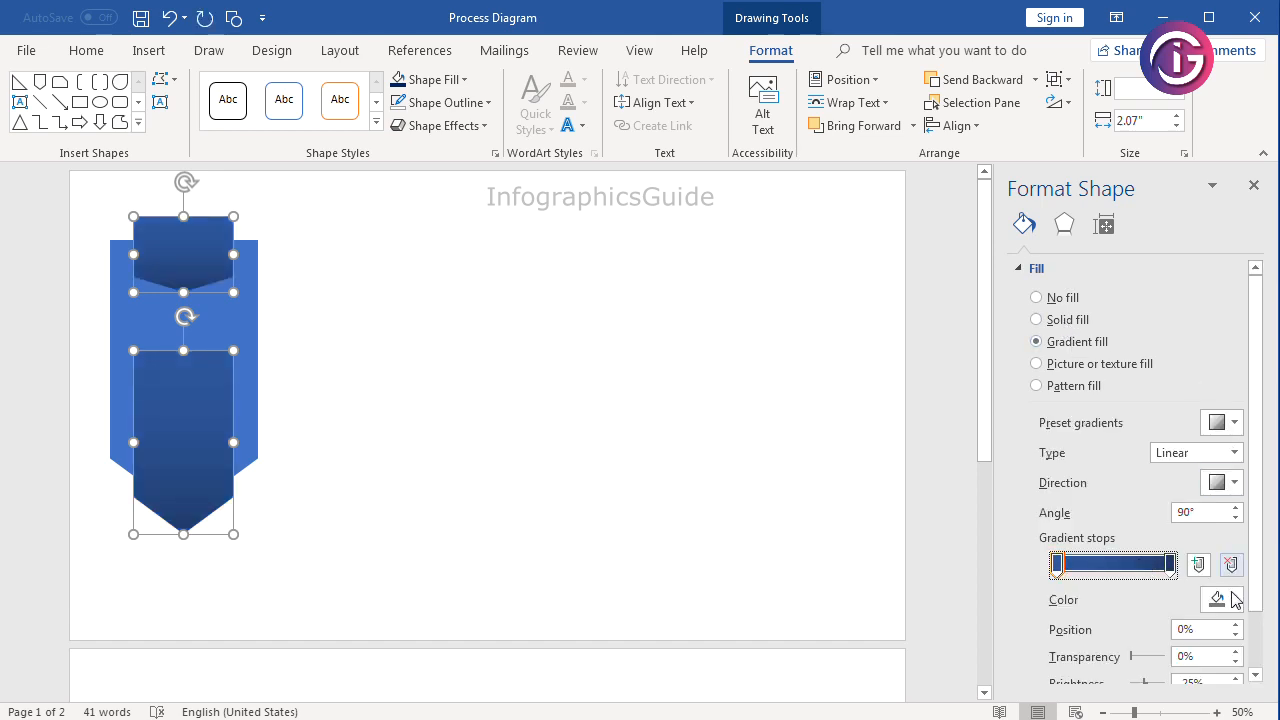
- Colour the small shapes' first gradient stop standard light blue, and move the light and dark stops to 19% and 84%
{"action": "left_click", "coordinate": [1228, 599]}
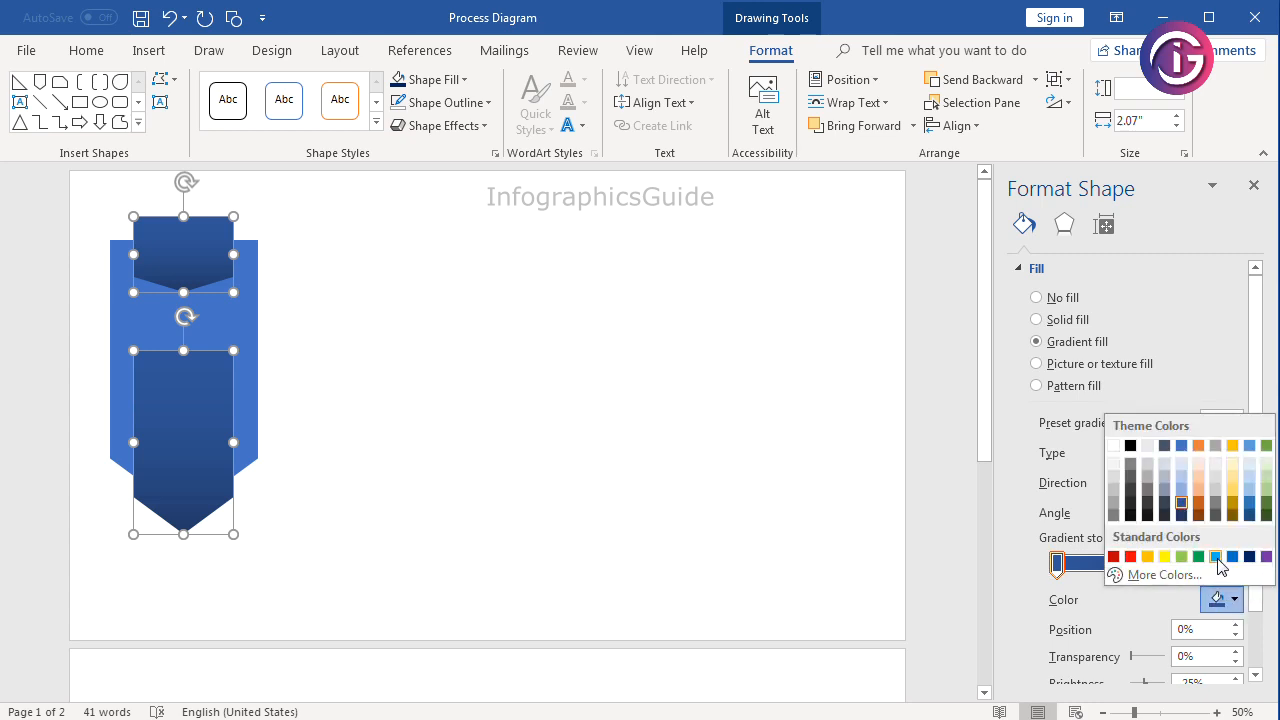
{"action": "left_click", "coordinate": [1216, 557]}
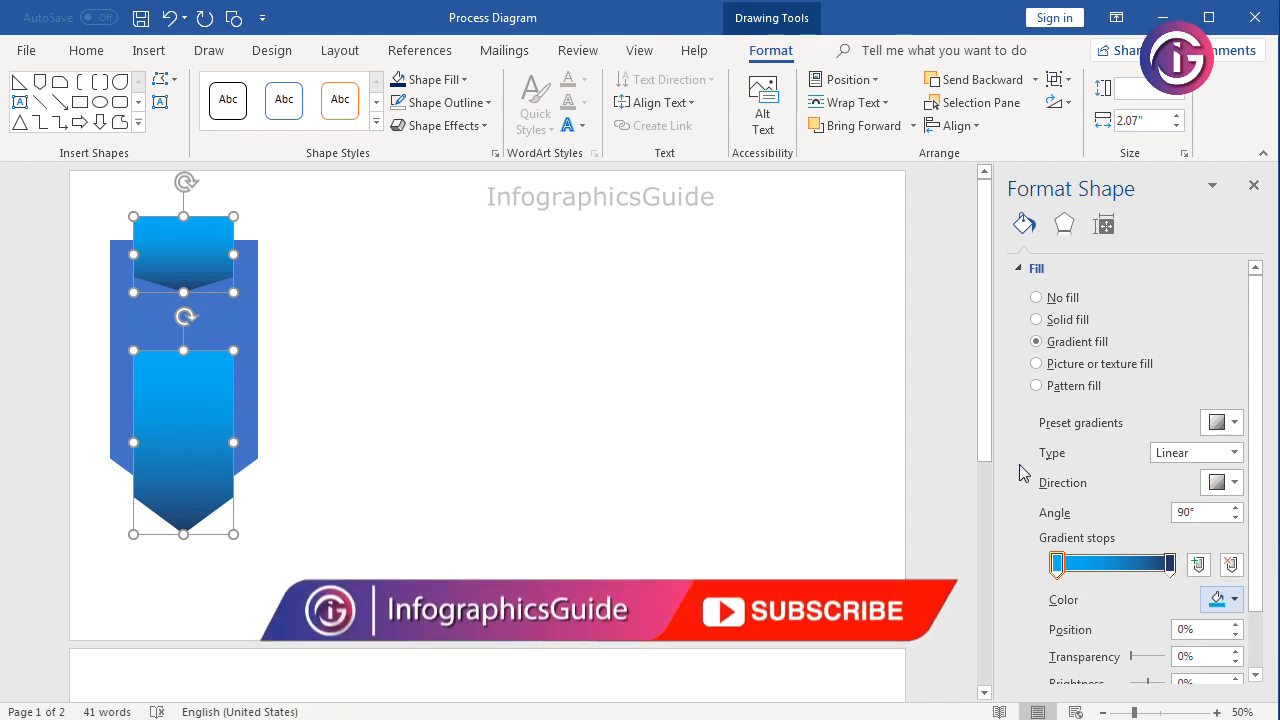
{"action": "left_click_drag", "start_coordinate": [1169, 566], "coordinate": [1150, 568]}
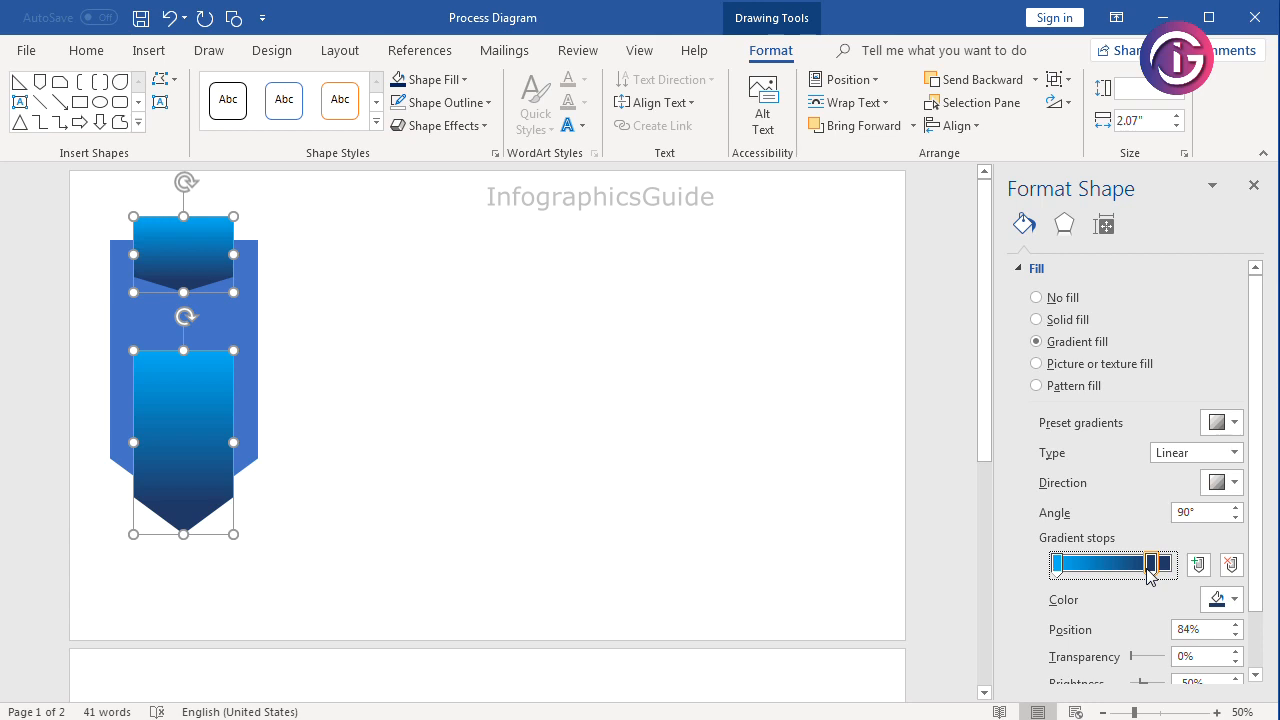
{"action": "left_click_drag", "start_coordinate": [1058, 568], "coordinate": [1080, 575]}
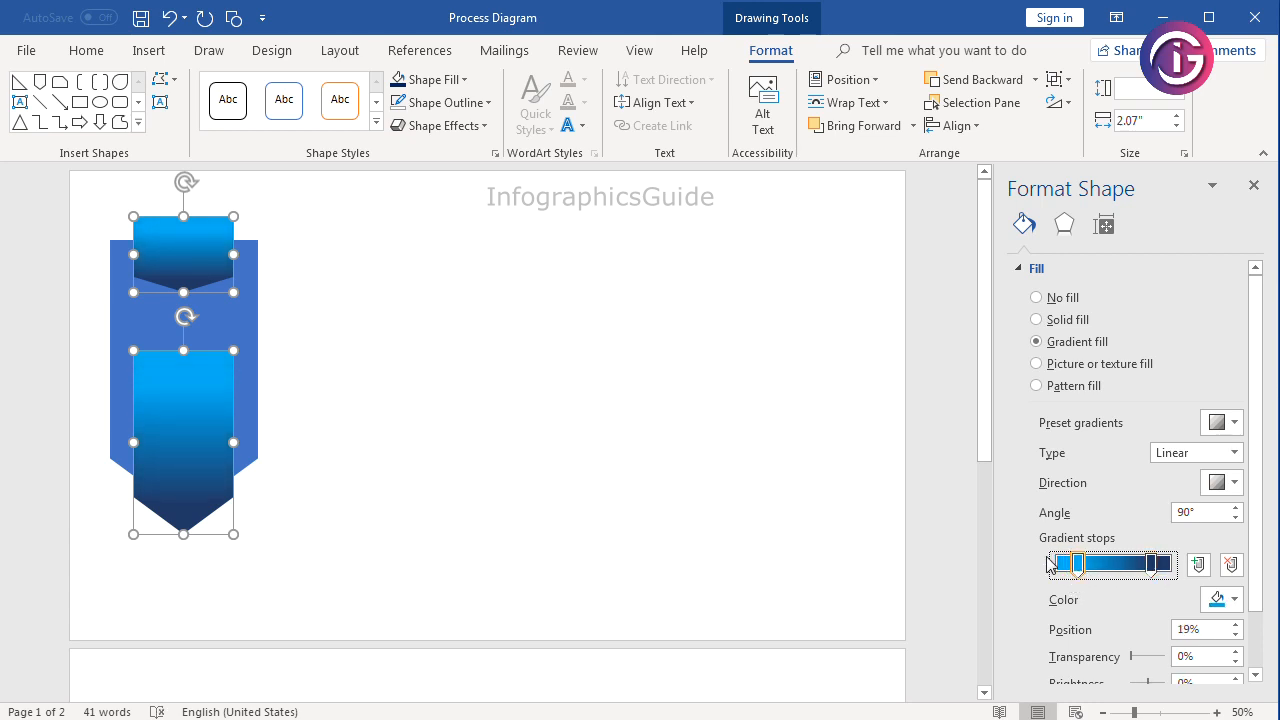
{"action": "left_click", "coordinate": [637, 437]}
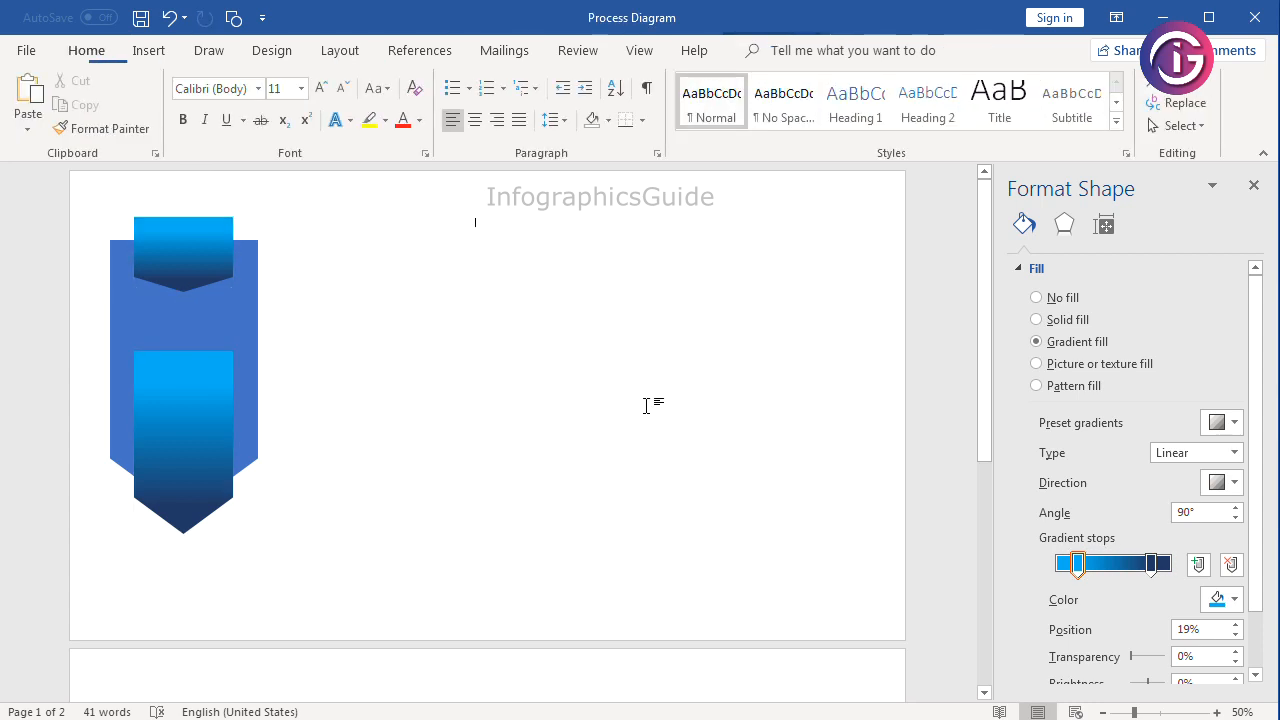
{"action": "left_click", "coordinate": [215, 272]}
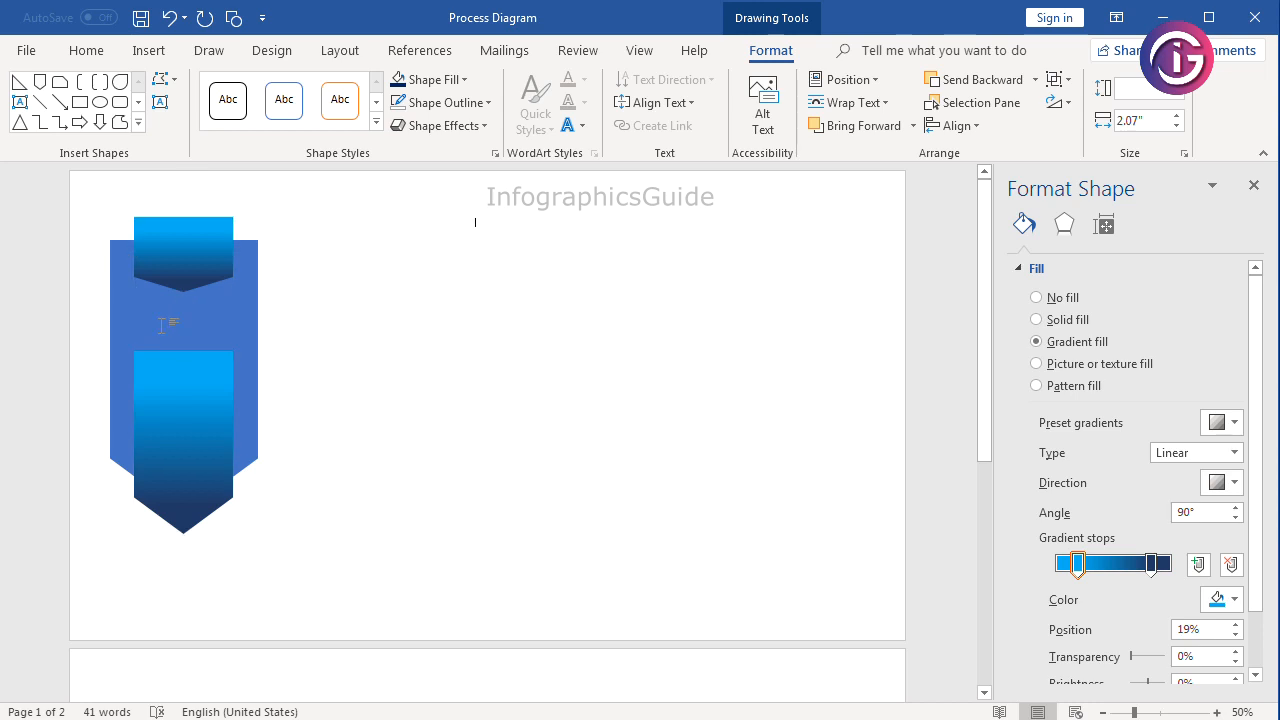
{"action": "left_click", "coordinate": [207, 409], "text": "shift"}
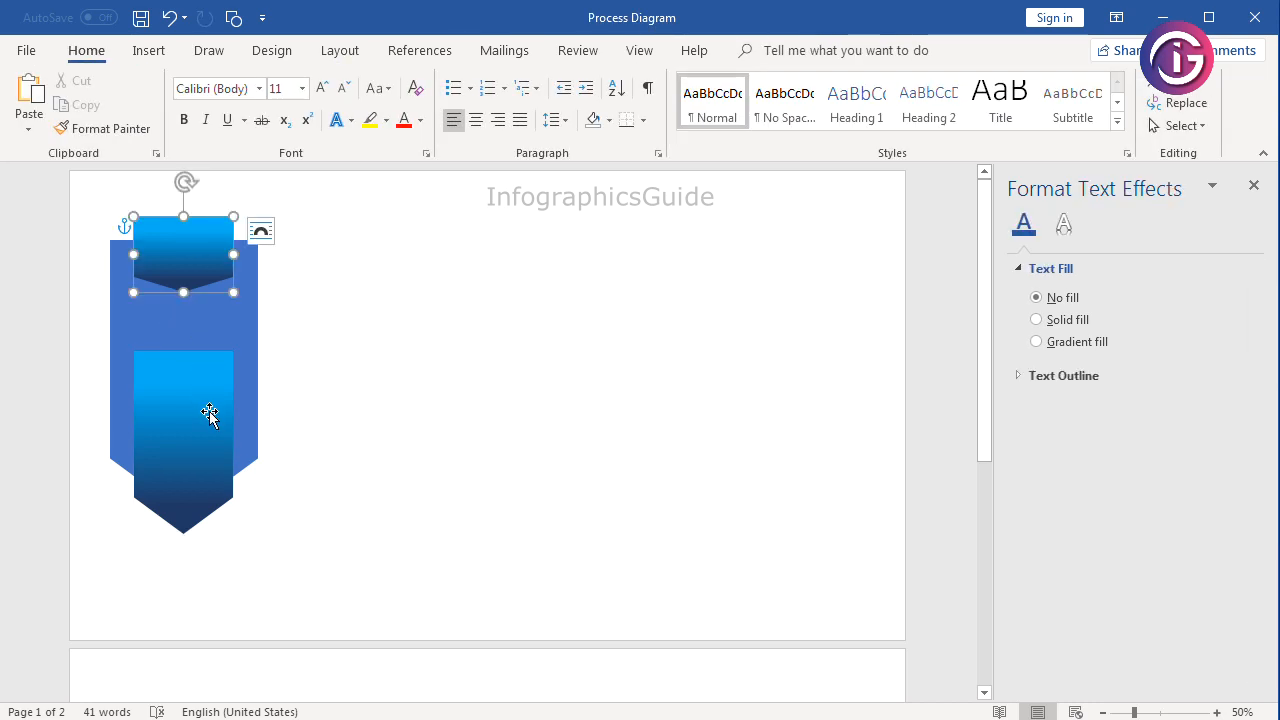
{"action": "left_click", "coordinate": [634, 430]}
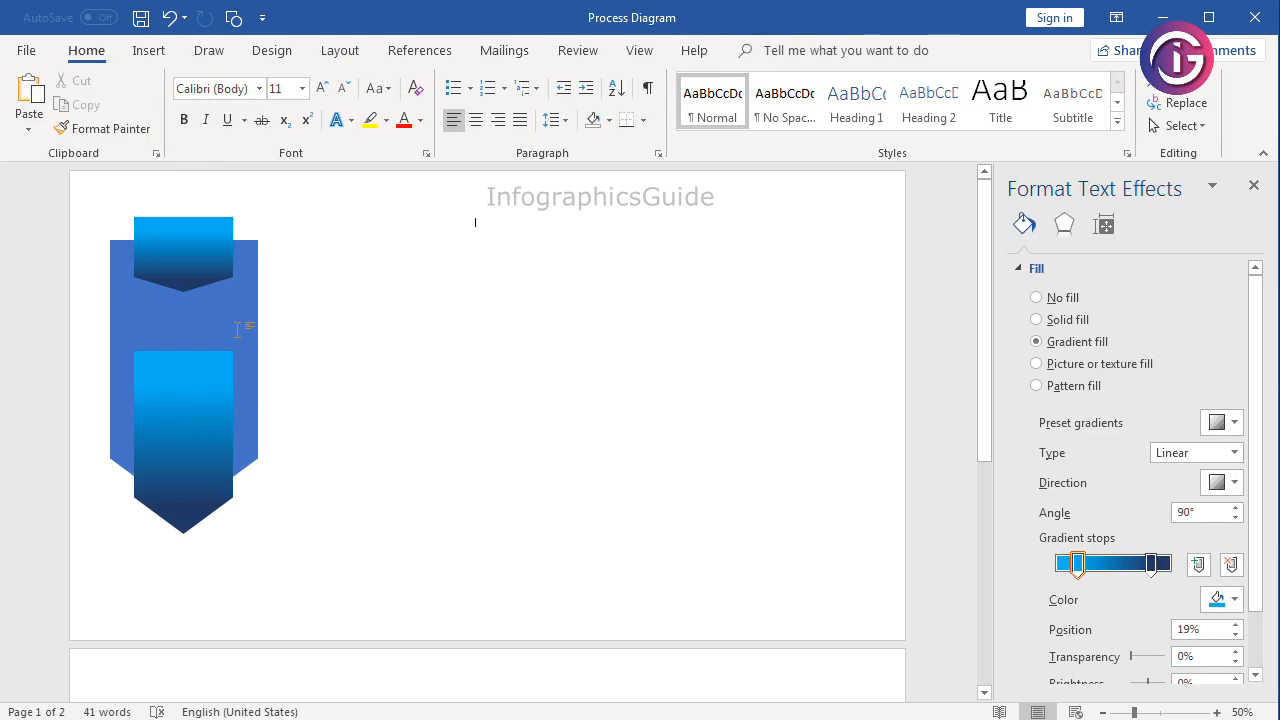
- Bring the large banner in front of the two small gradient shapes and deselect it
{"action": "left_click", "coordinate": [237, 329]}
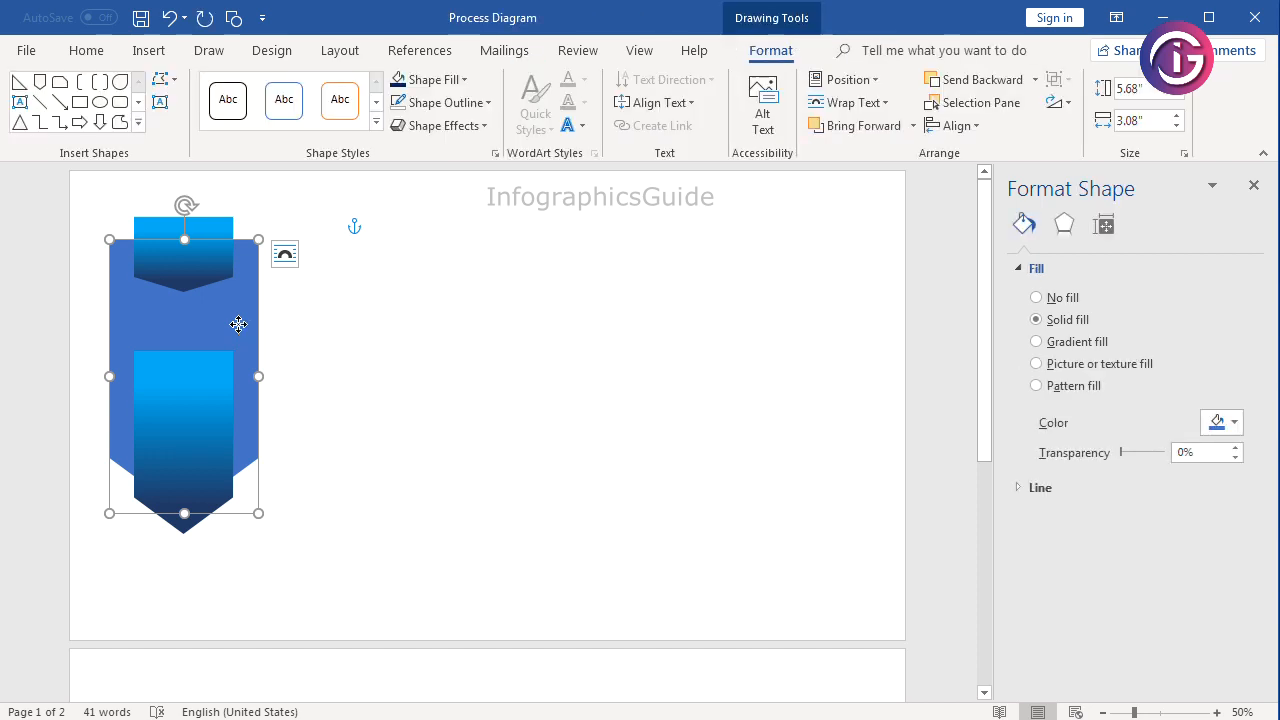
{"action": "right_click", "coordinate": [239, 324]}
{"action": "mouse_move", "coordinate": [405, 511]}
{"action": "left_click", "coordinate": [478, 515]}
{"action": "left_click", "coordinate": [470, 337]}
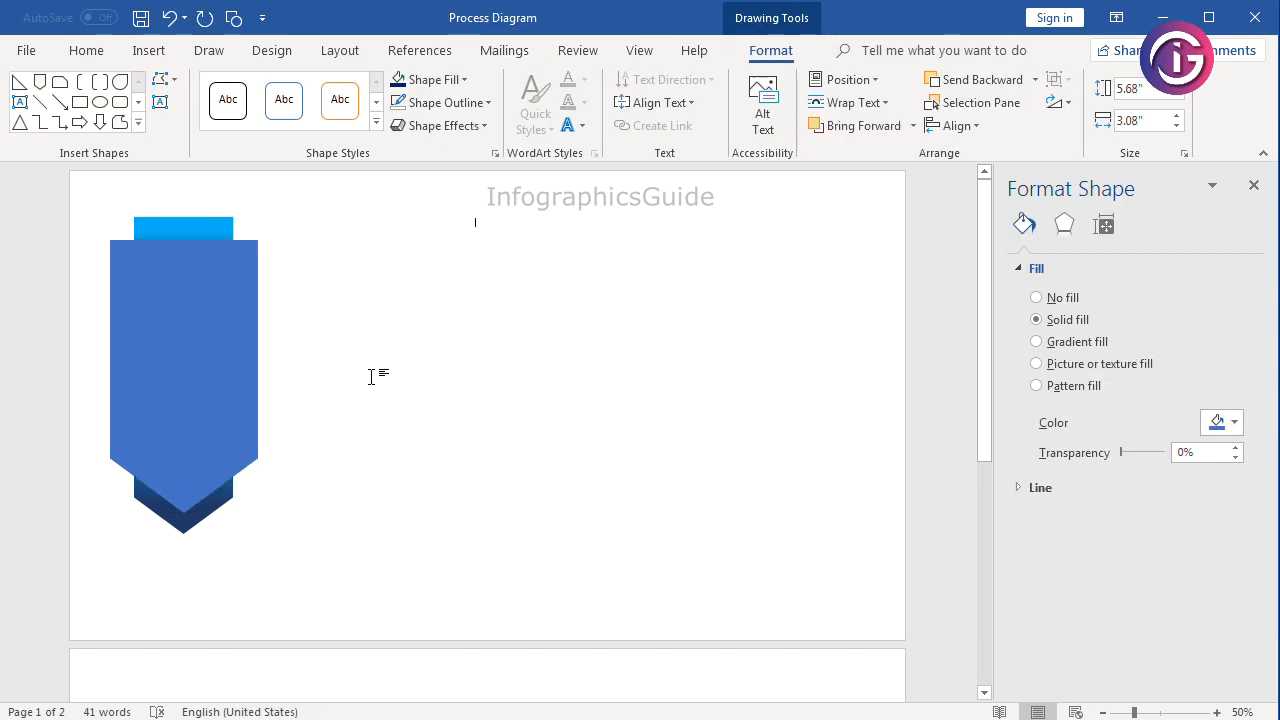
- Give the large banner a gradient fill and colour its 19% stop with the palest light-blue theme tint
{"action": "left_click", "coordinate": [194, 231]}
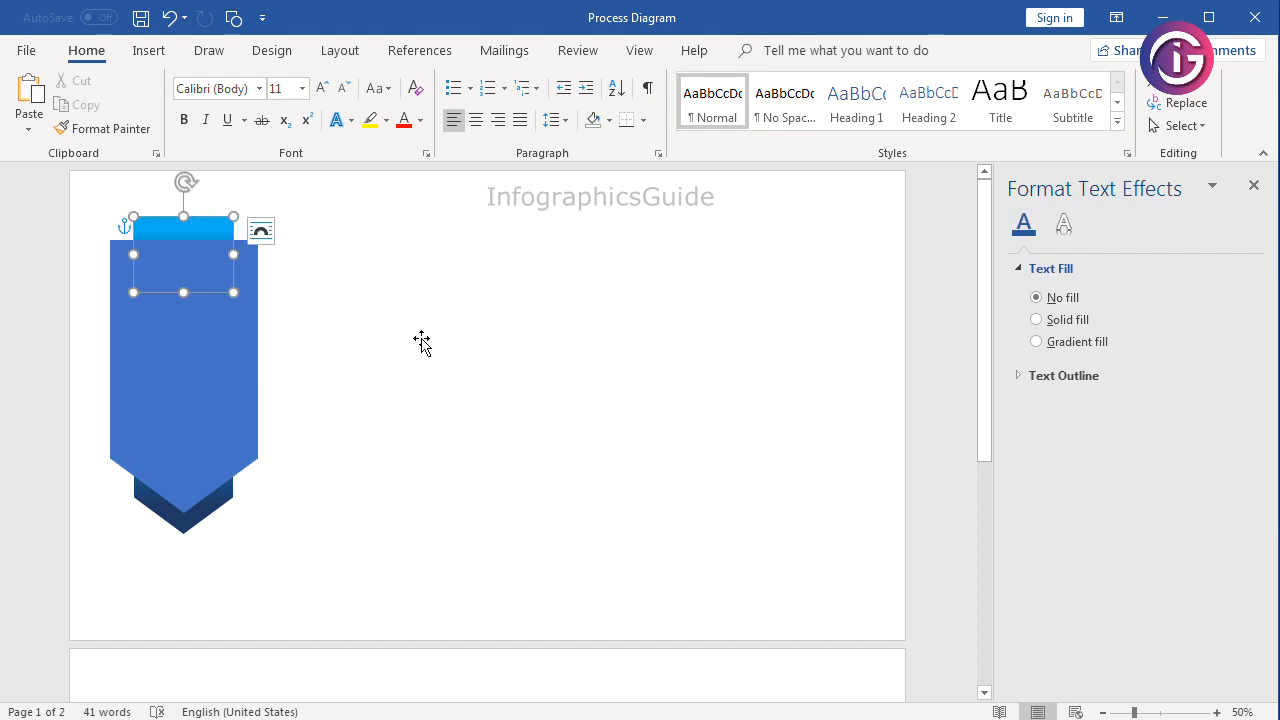
{"action": "left_click", "coordinate": [337, 306]}
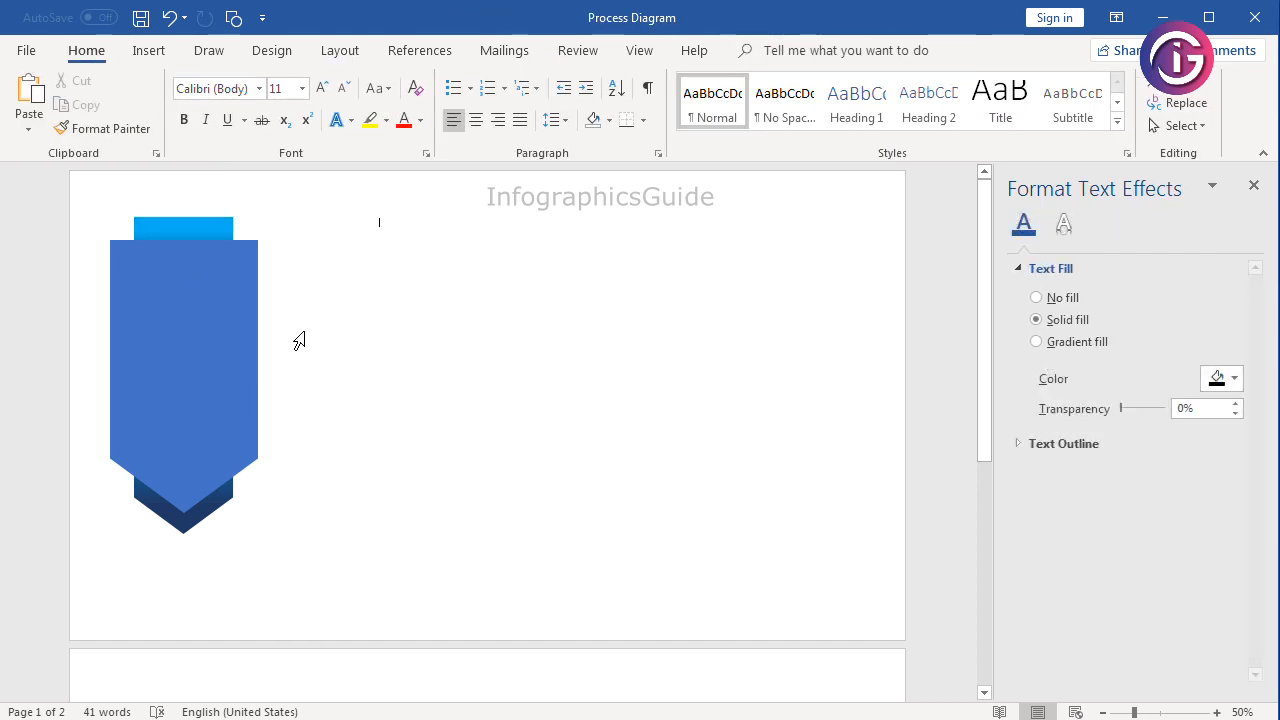
{"action": "left_click", "coordinate": [241, 408]}
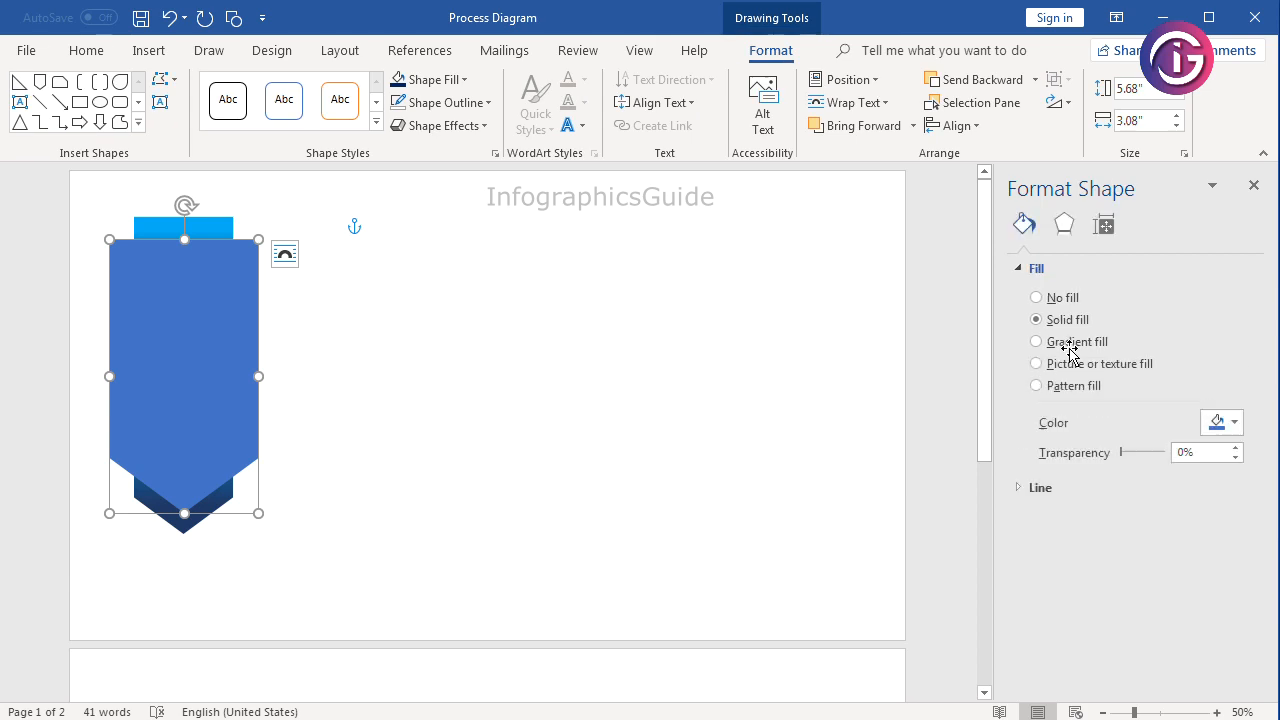
{"action": "left_click", "coordinate": [1072, 345]}
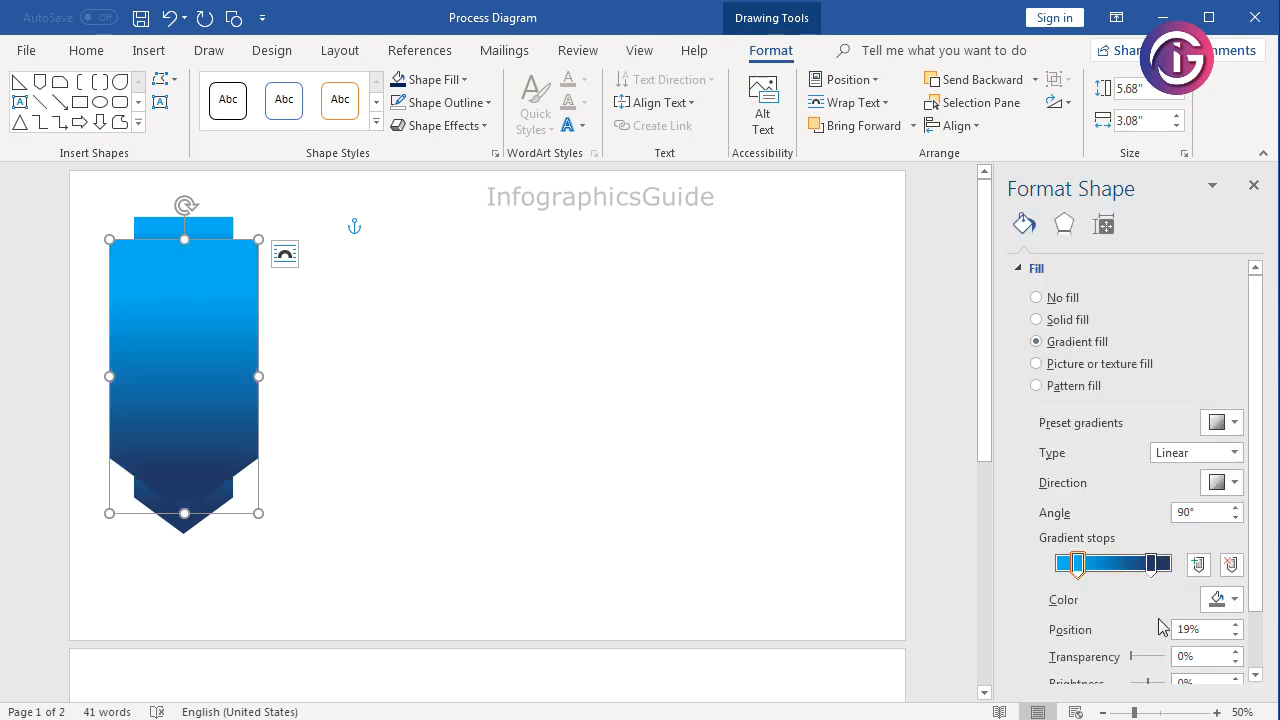
{"action": "left_click", "coordinate": [1151, 566]}
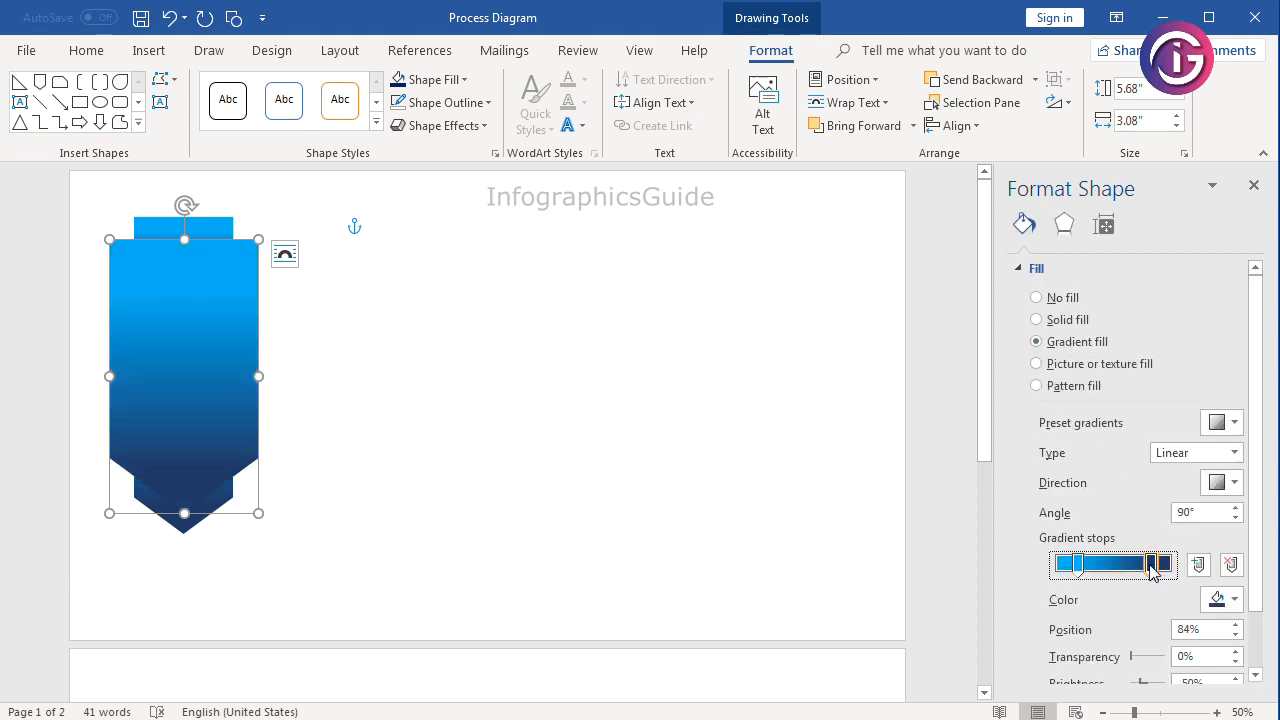
{"action": "left_click", "coordinate": [1078, 565]}
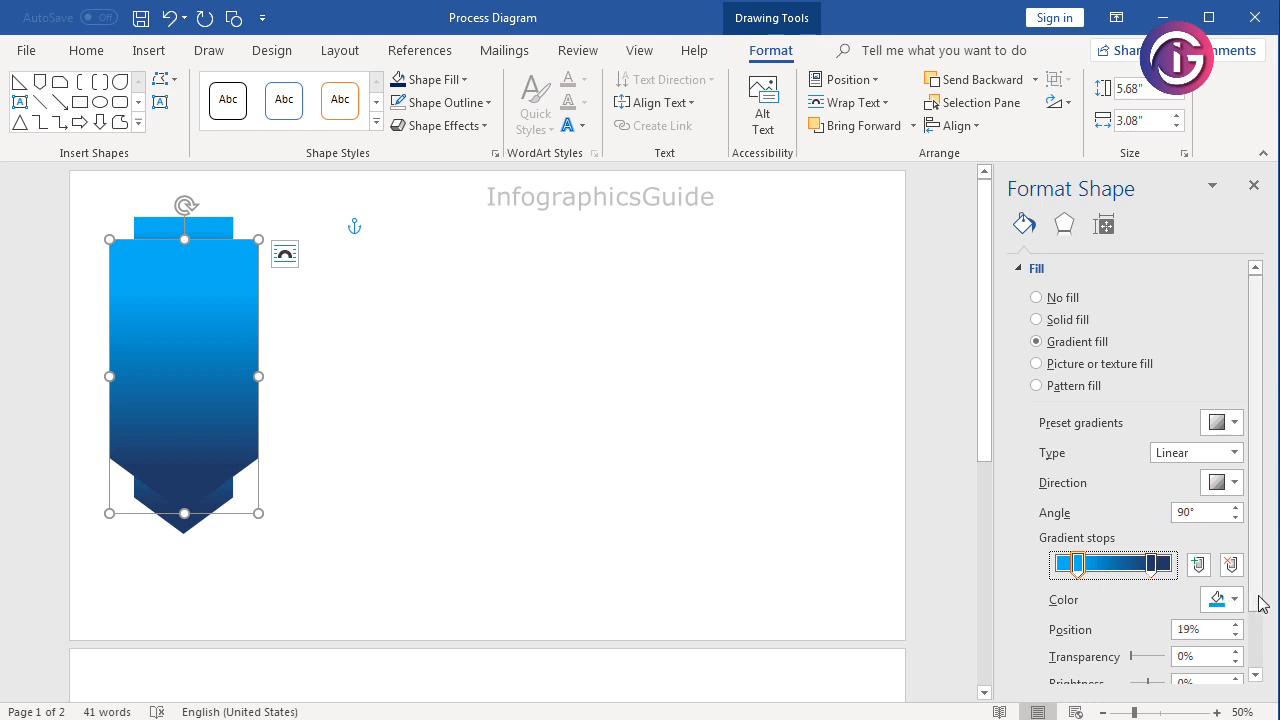
{"action": "left_click", "coordinate": [1235, 601]}
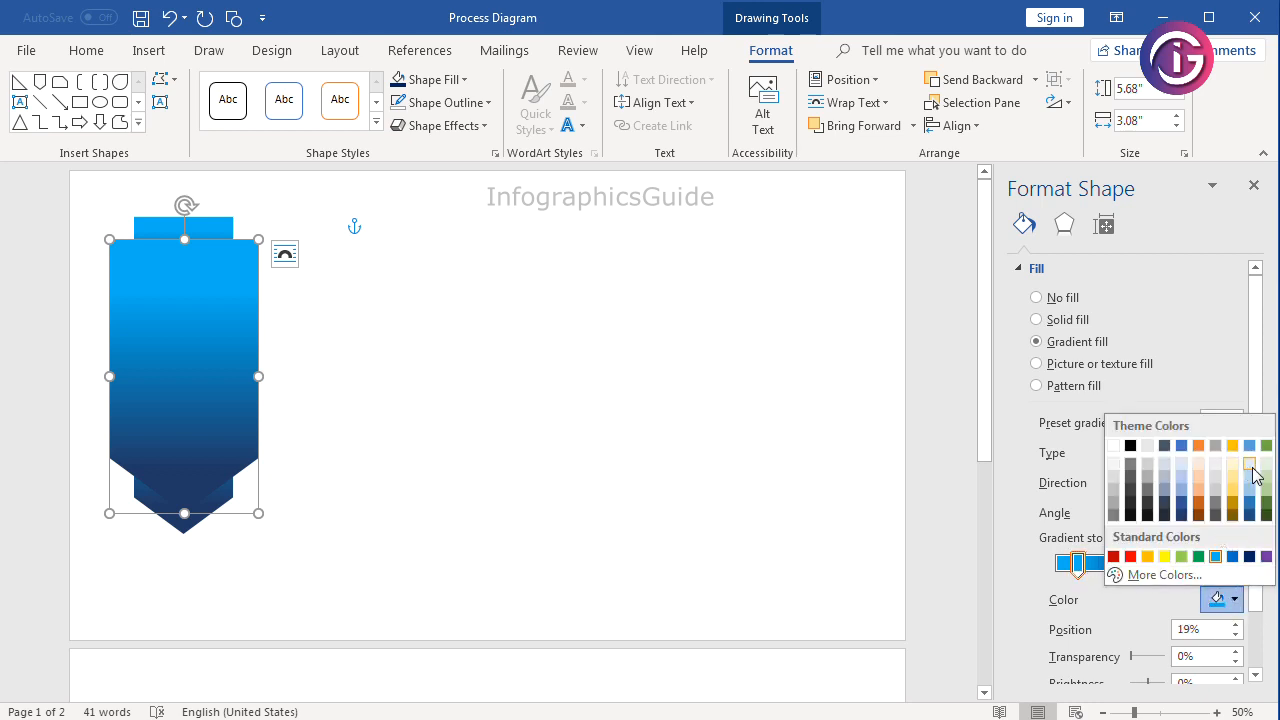
{"action": "left_click", "coordinate": [1250, 465]}
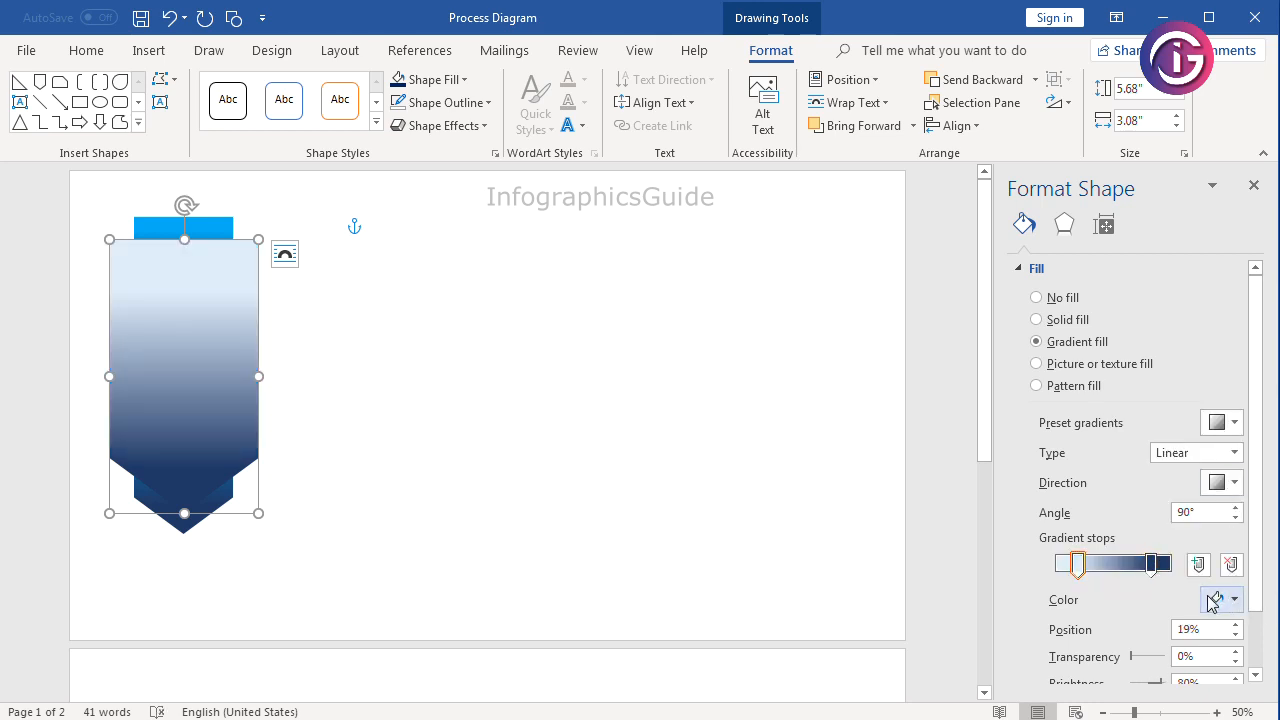
- Colour the large banner's 84% gradient stop with a medium light-blue theme tint and deselect the banner
{"action": "left_click", "coordinate": [1157, 566]}
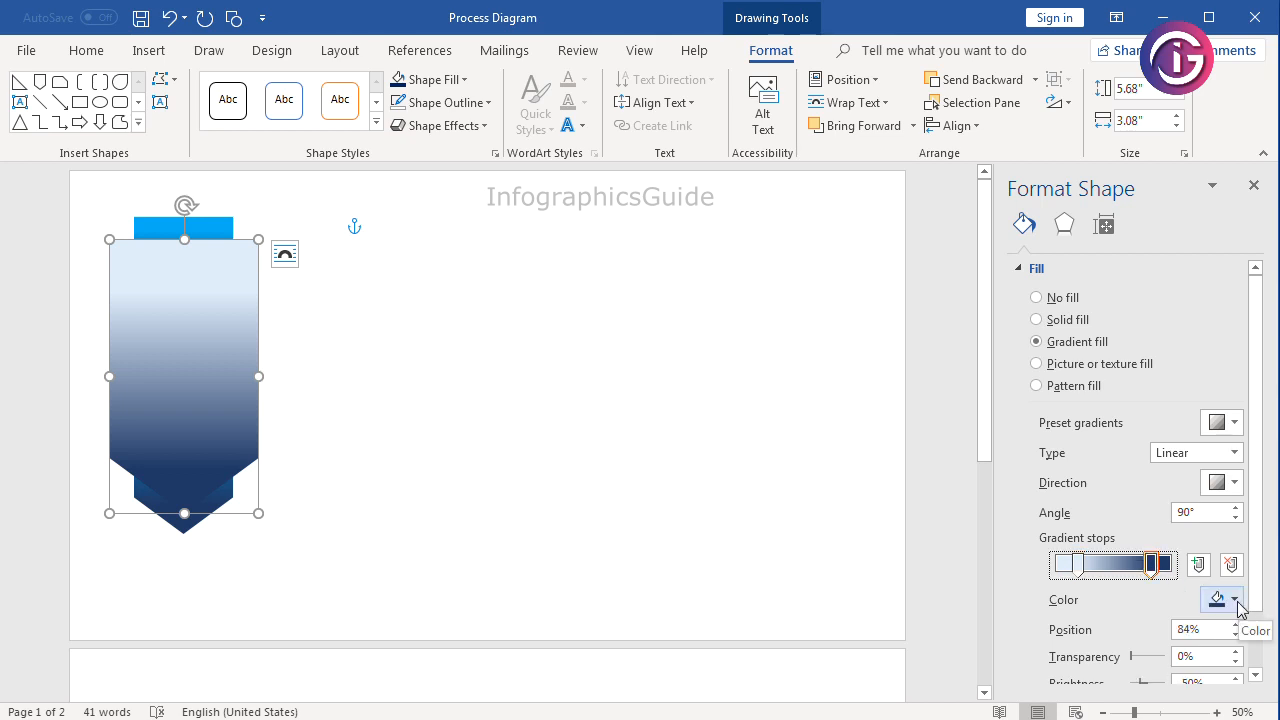
{"action": "left_click", "coordinate": [1235, 600]}
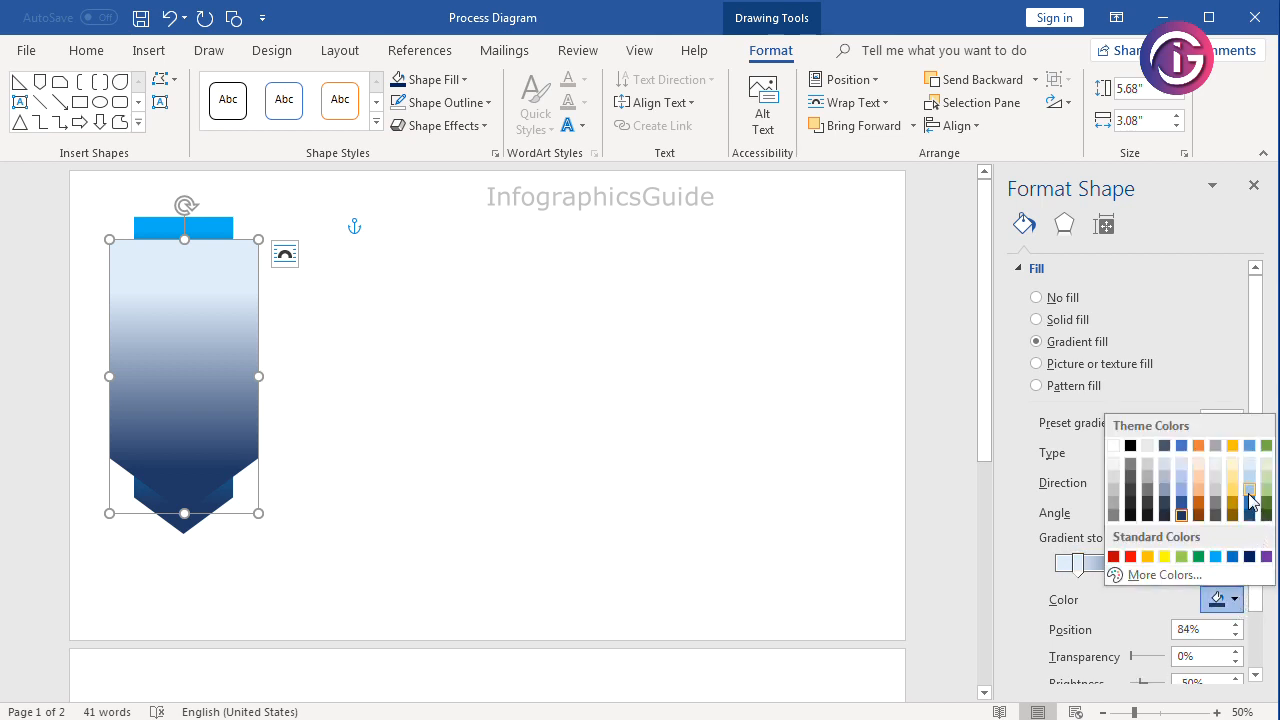
{"action": "left_click", "coordinate": [1249, 491]}
{"action": "left_click", "coordinate": [251, 171]}
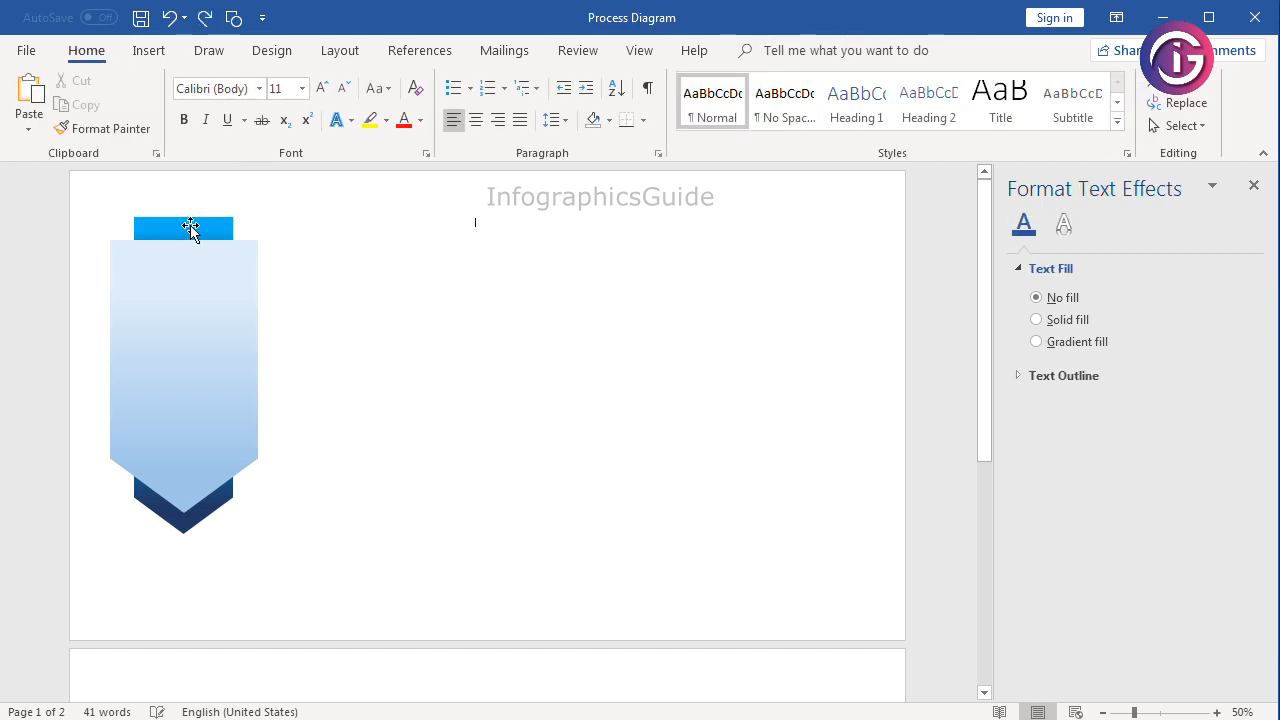
{"action": "left_click", "coordinate": [190, 224]}
{"action": "left_click", "coordinate": [374, 237]}
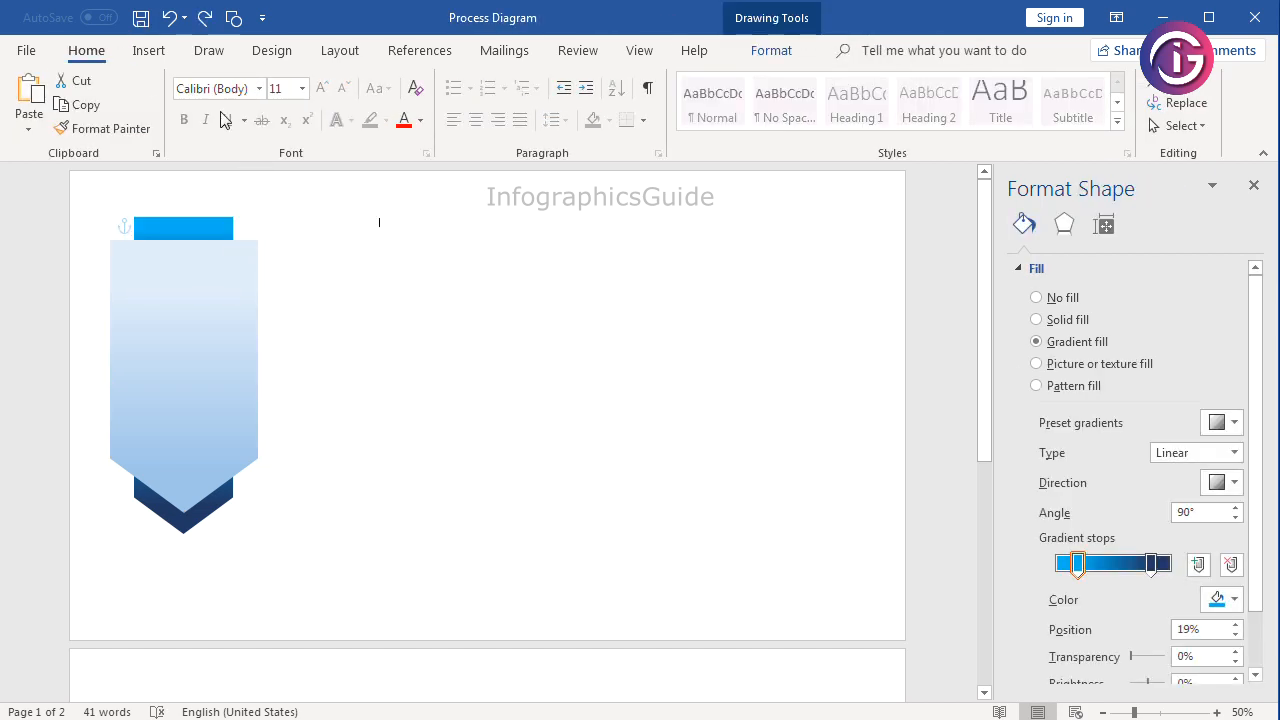
{"action": "left_click", "coordinate": [183, 228]}
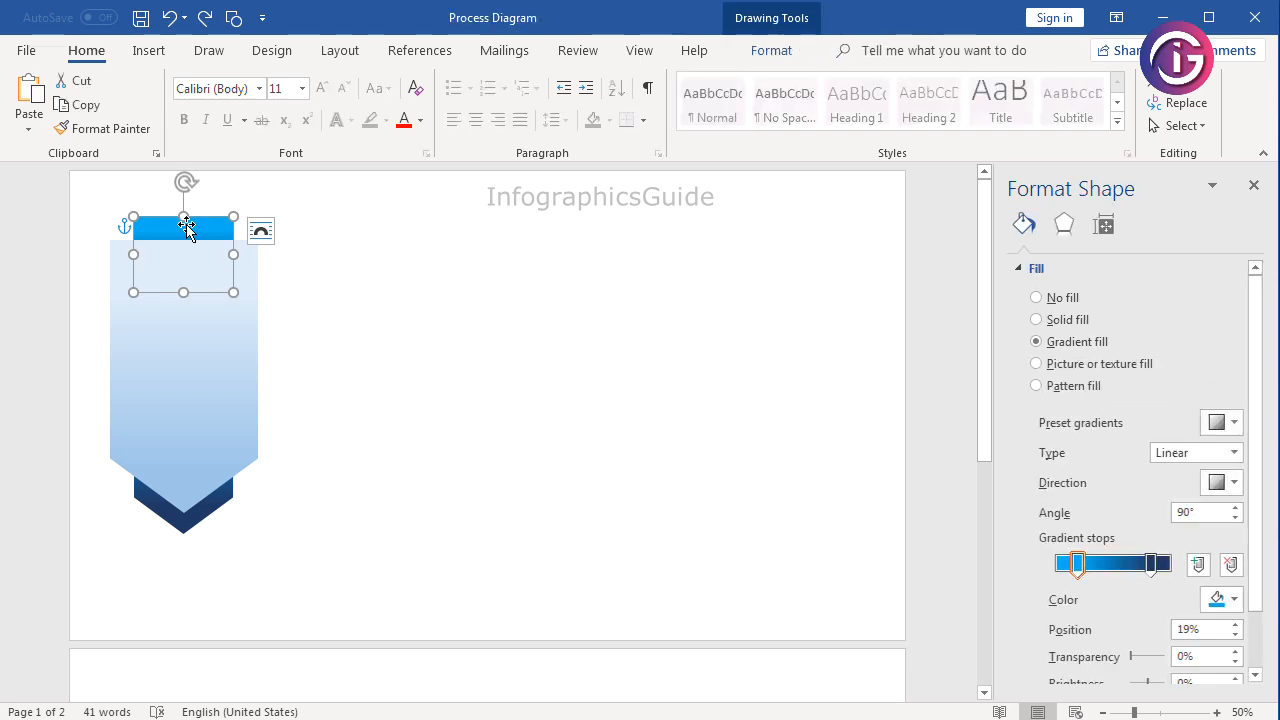
{"action": "key", "text": "shift+F10"}
{"action": "key", "text": "Escape"}
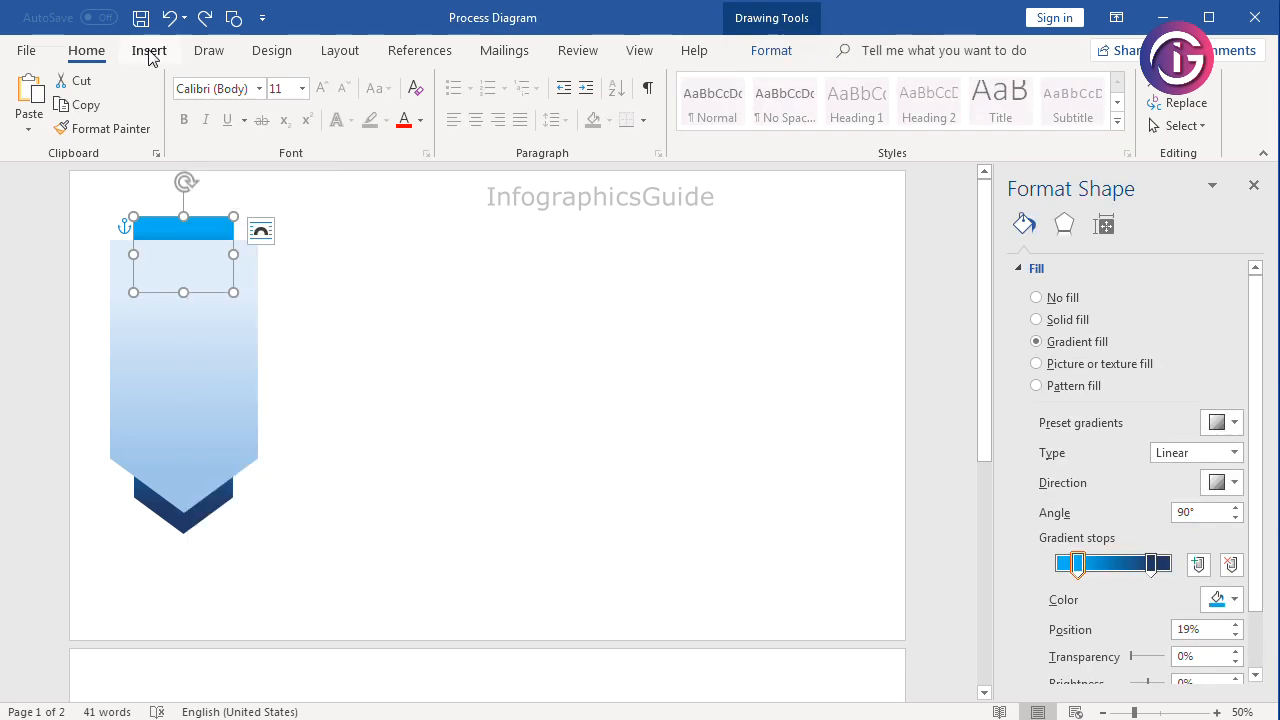
- Draw a right triangle about 0.49" high and 0.27" wide against the upper small shape's right edge, above the large banner
{"action": "left_click", "coordinate": [148, 52]}
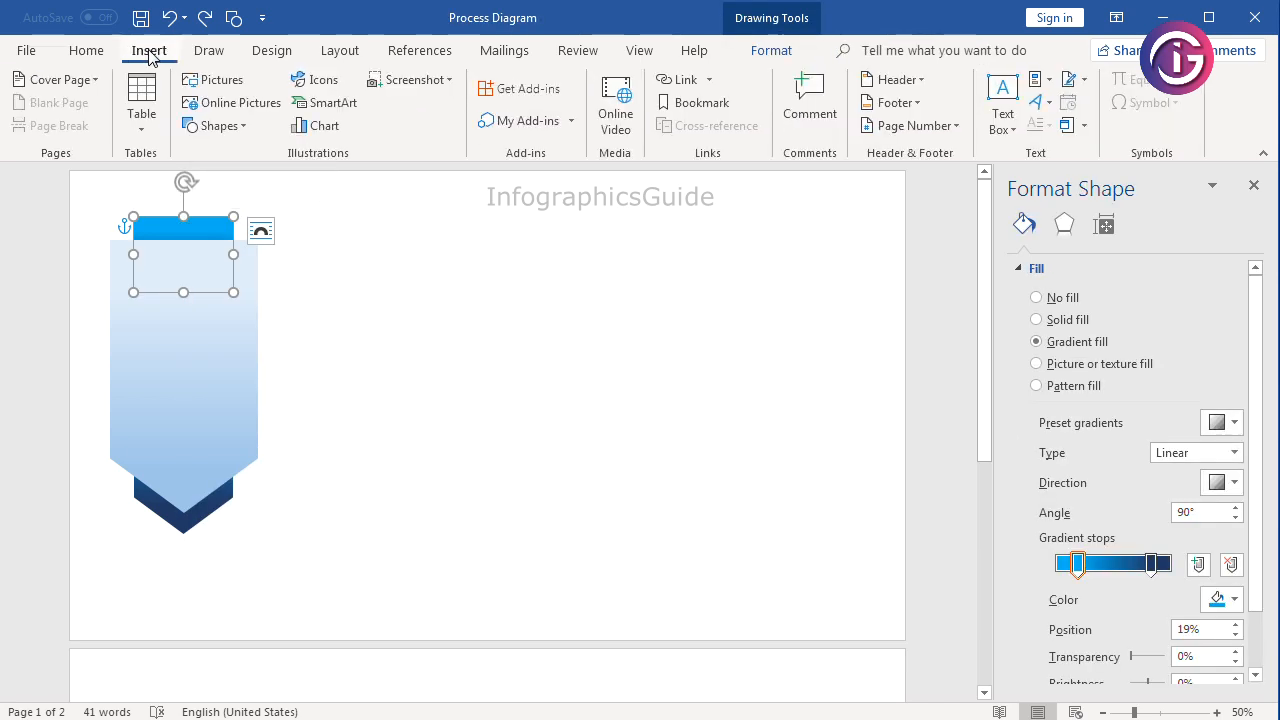
{"action": "left_click", "coordinate": [242, 130]}
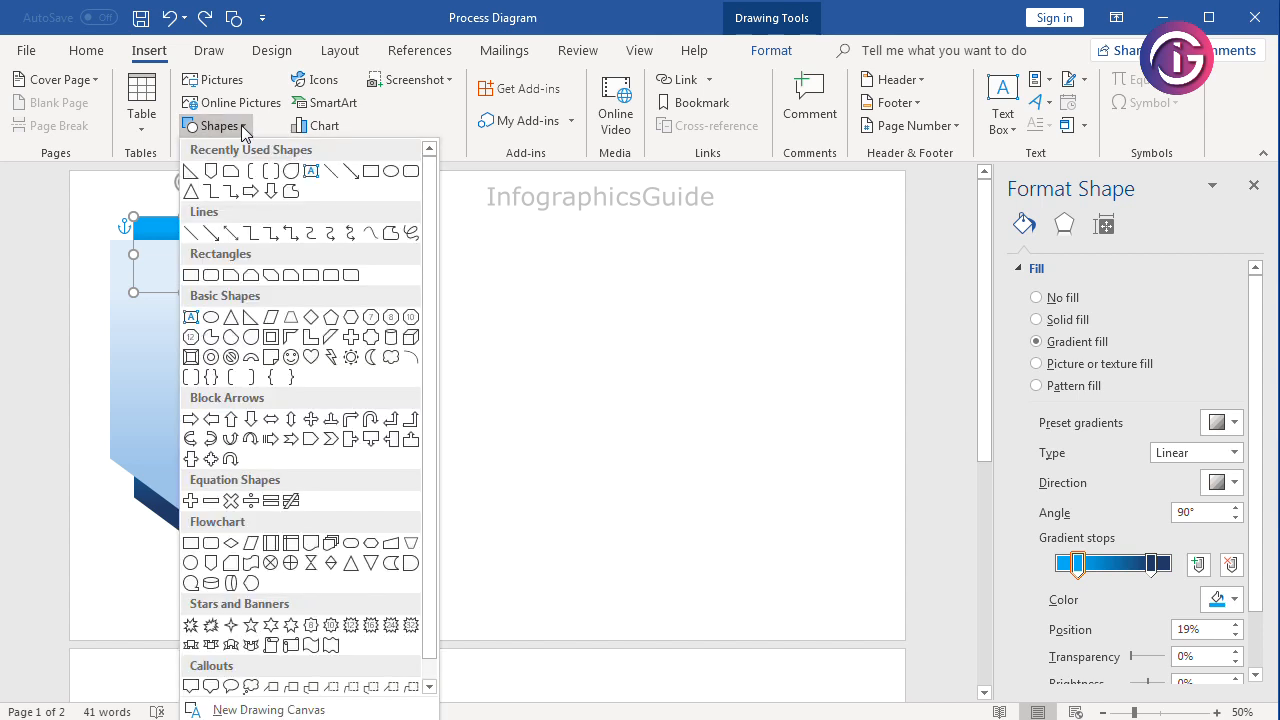
{"action": "left_click", "coordinate": [190, 171]}
{"action": "scroll", "coordinate": [213, 244], "scroll_direction": "up", "scroll_amount": 3, "text": "ctrl"}
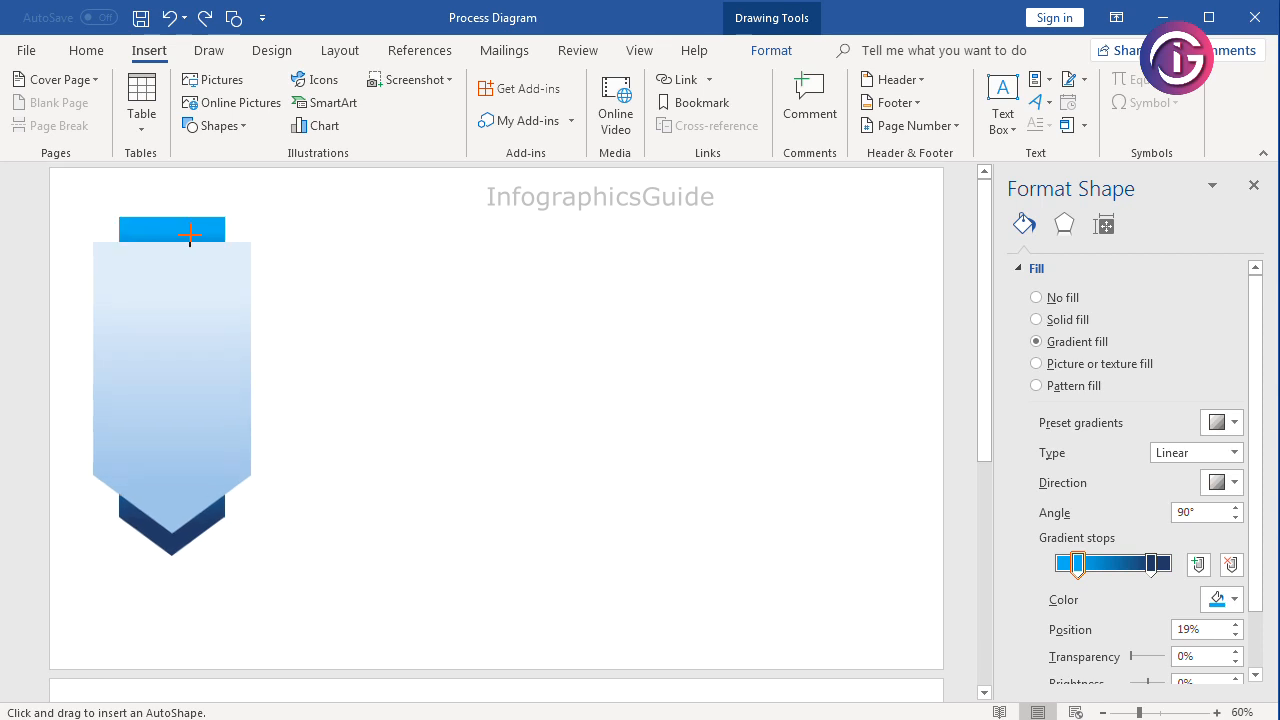
{"action": "left_click_drag", "start_coordinate": [250, 216], "coordinate": [271, 255]}
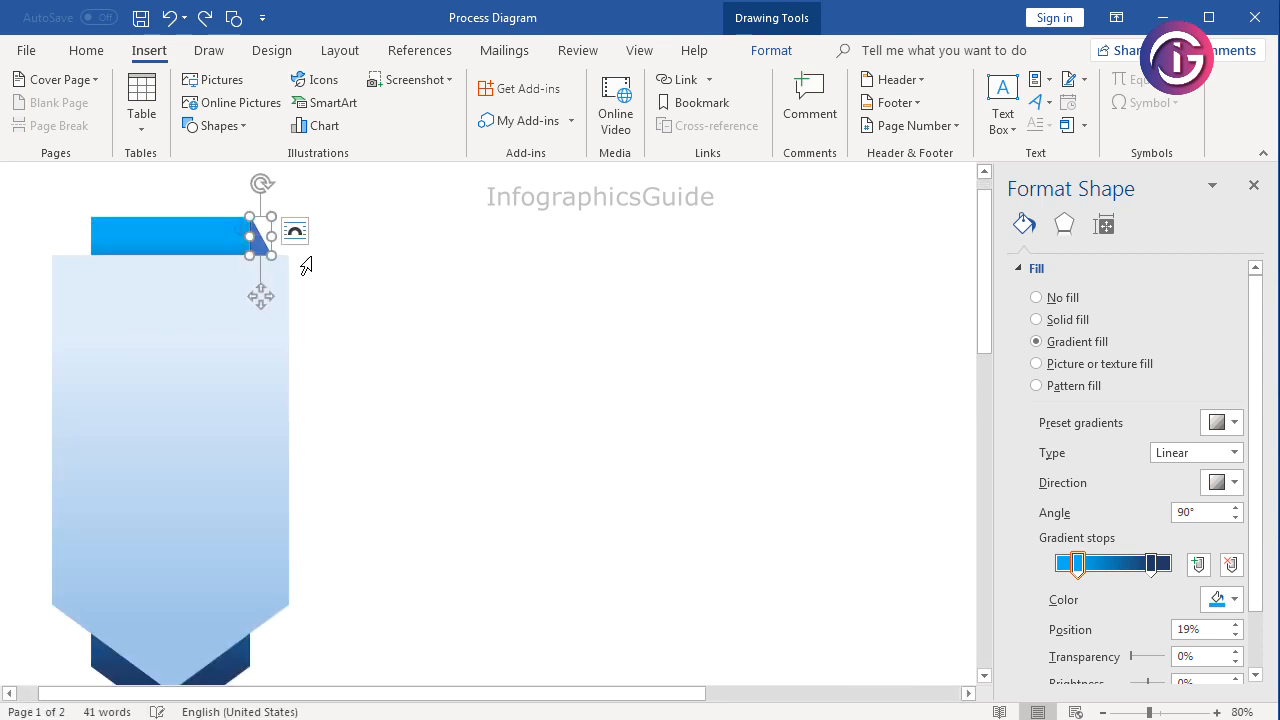
{"action": "scroll", "coordinate": [257, 236], "scroll_direction": "up", "scroll_amount": 7, "text": "ctrl"}
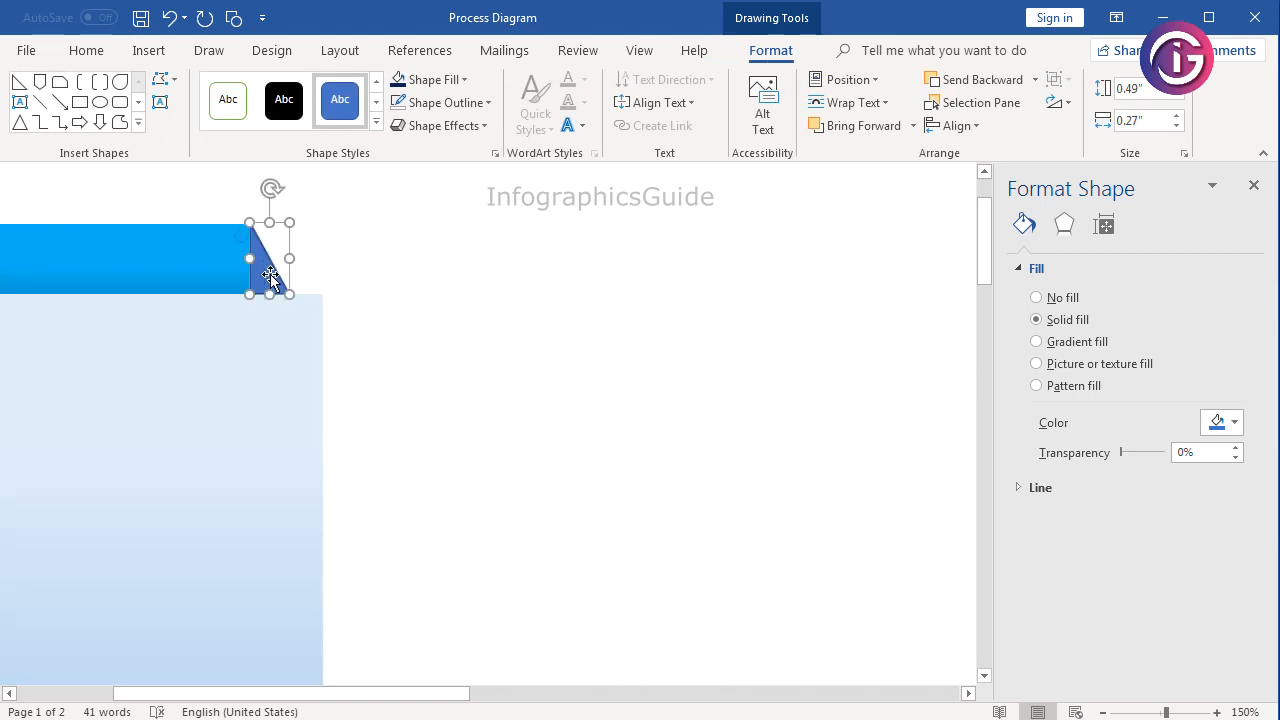
- Nudge the right triangle flush against the upper small shape's right edge and remove its outline
{"action": "left_click_drag", "start_coordinate": [271, 271], "coordinate": [281, 270]}
{"action": "key", "text": "Left"}
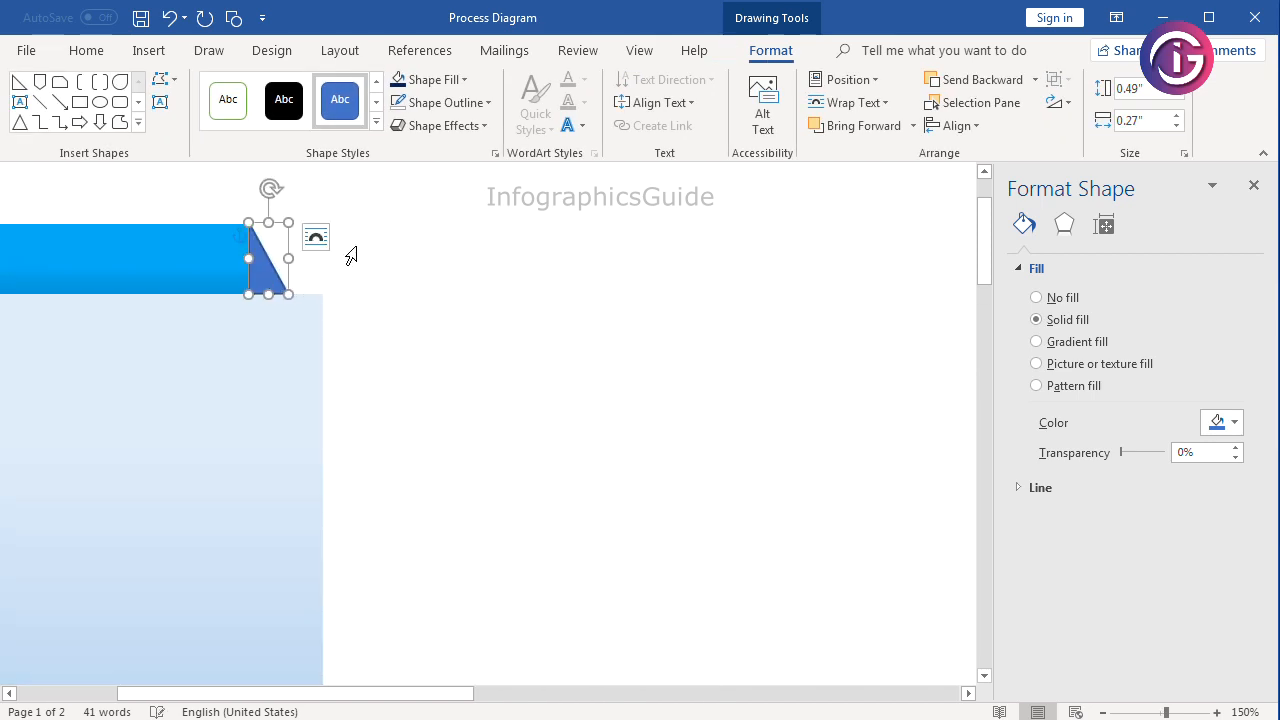
{"action": "double_click", "coordinate": [350, 257]}
{"action": "left_click", "coordinate": [257, 283]}
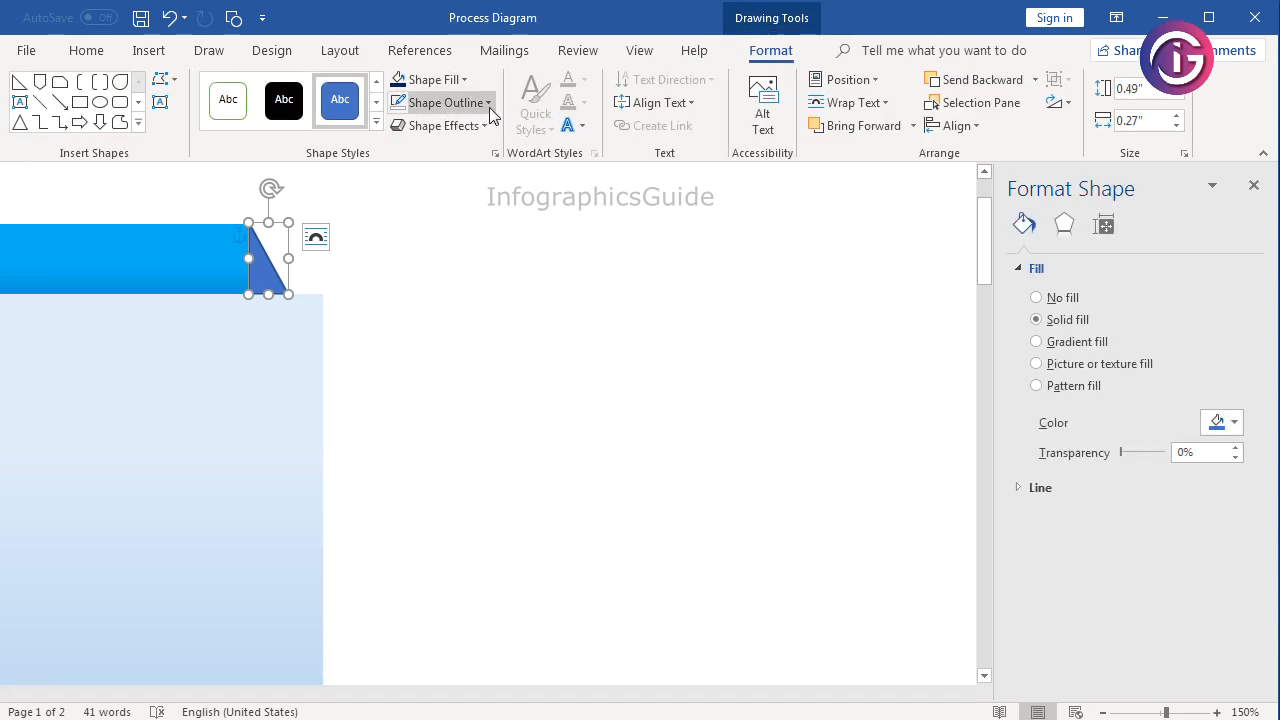
{"action": "left_click", "coordinate": [489, 103]}
{"action": "left_click", "coordinate": [465, 277]}
{"action": "double_click", "coordinate": [329, 323]}
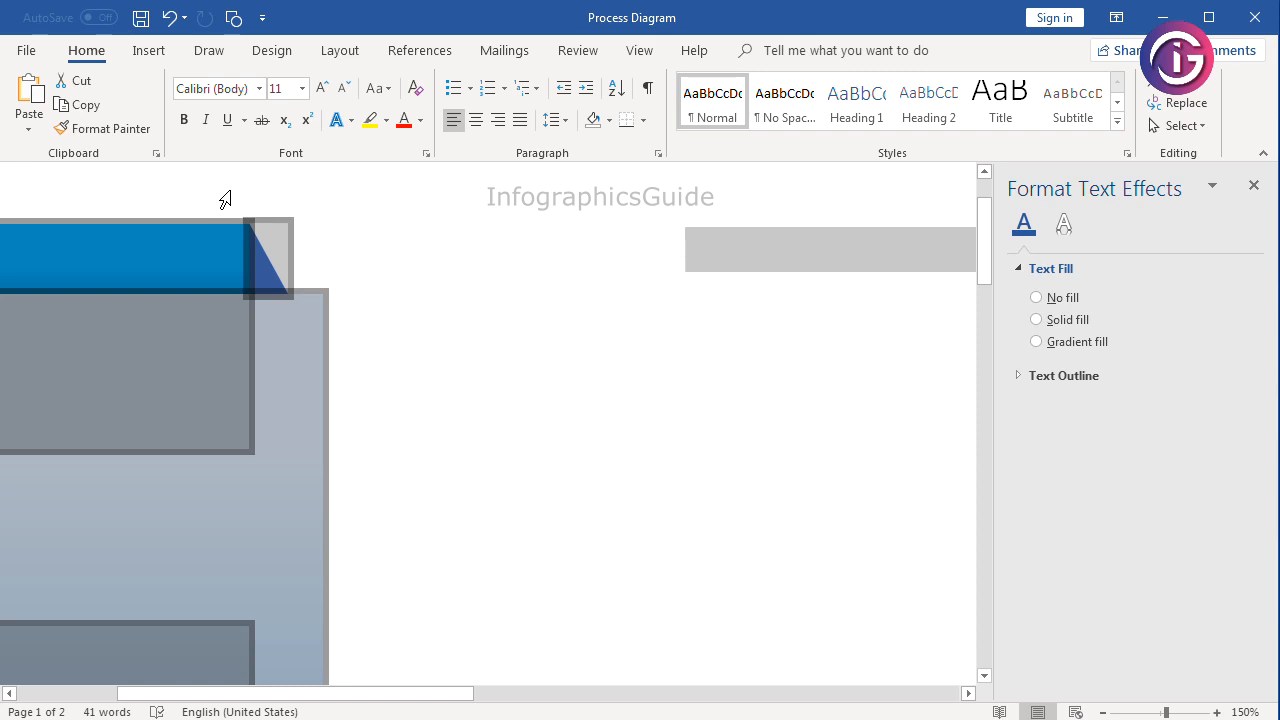
- Fill the right triangle with dark navy blue and deselect it
{"action": "left_click", "coordinate": [270, 280]}
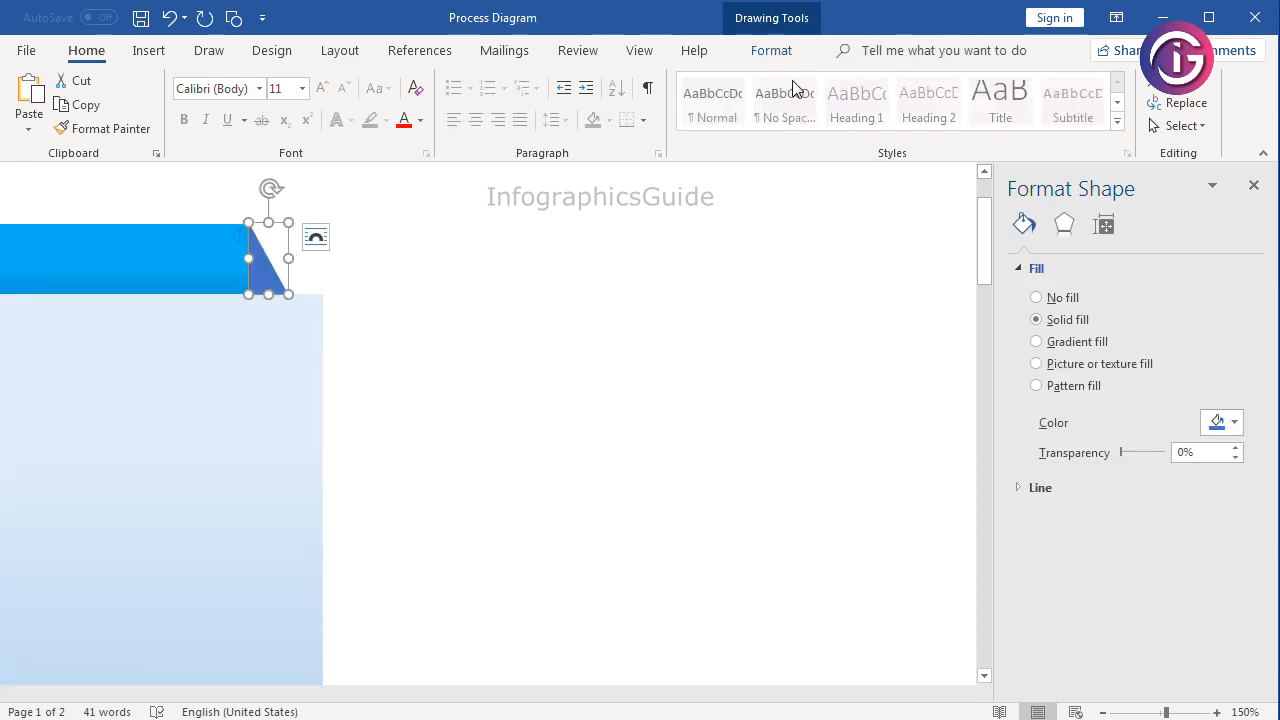
{"action": "left_click", "coordinate": [773, 52]}
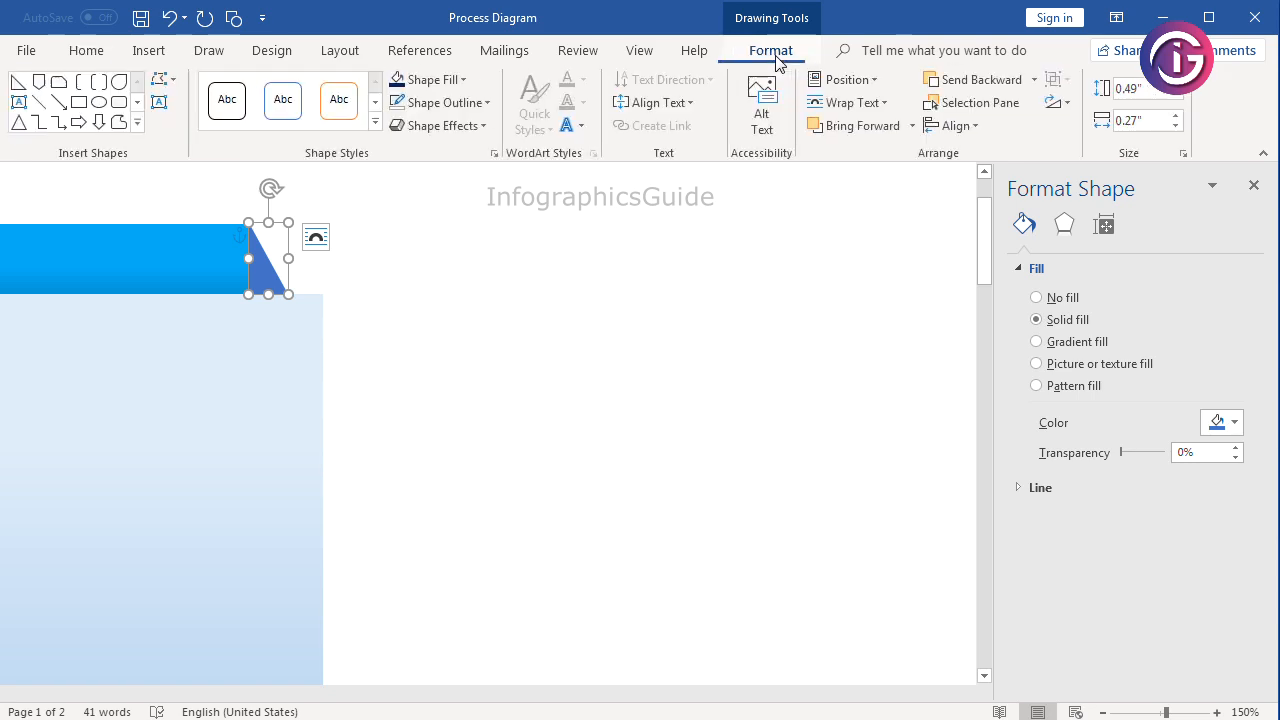
{"action": "left_click", "coordinate": [464, 79]}
{"action": "left_click", "coordinate": [538, 238]}
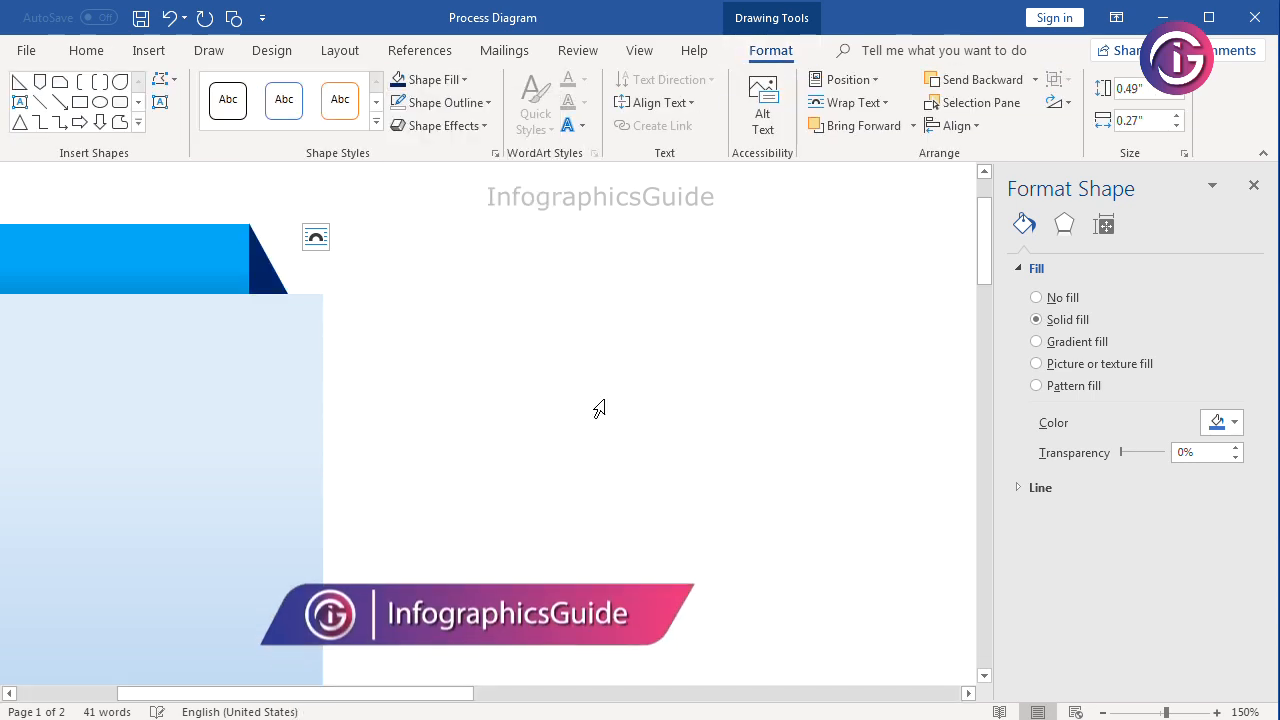
{"action": "left_click", "coordinate": [604, 401]}
- Duplicate the navy triangle and place the copy at the upper small shape's left end
{"action": "scroll", "coordinate": [337, 215], "scroll_direction": "down", "scroll_amount": 2}
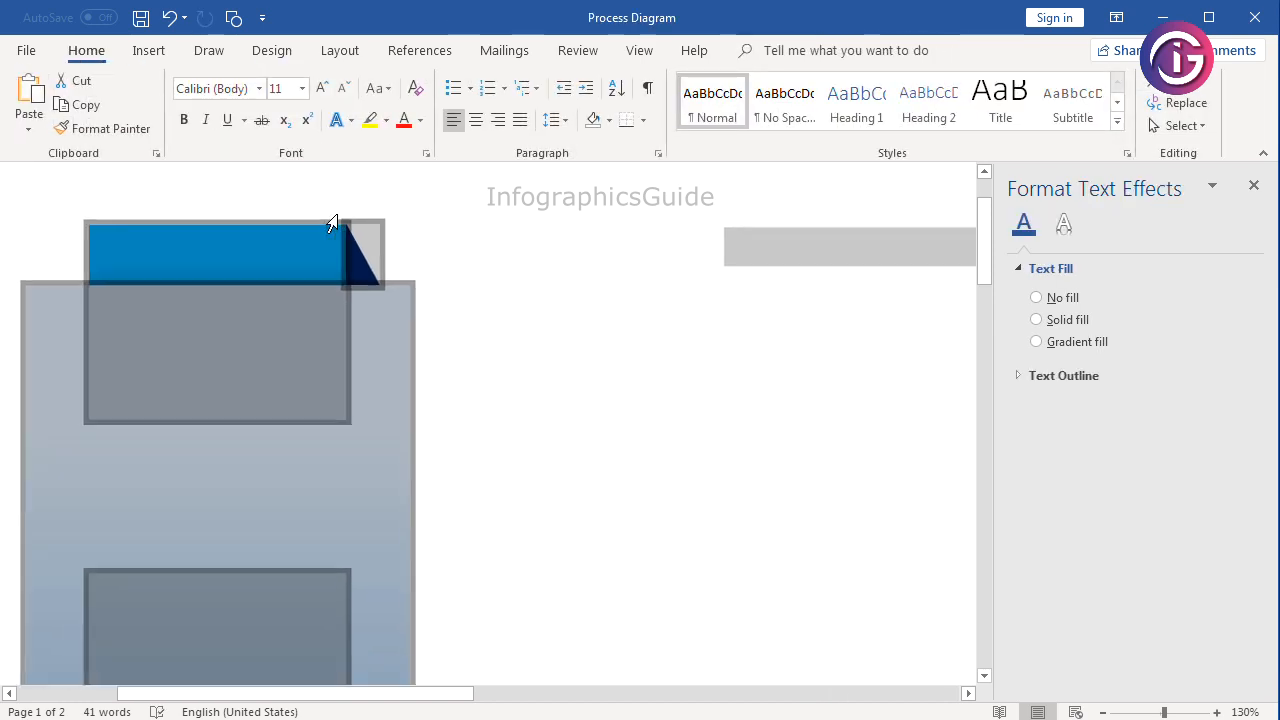
{"action": "scroll", "coordinate": [333, 222], "scroll_direction": "down", "scroll_amount": 7}
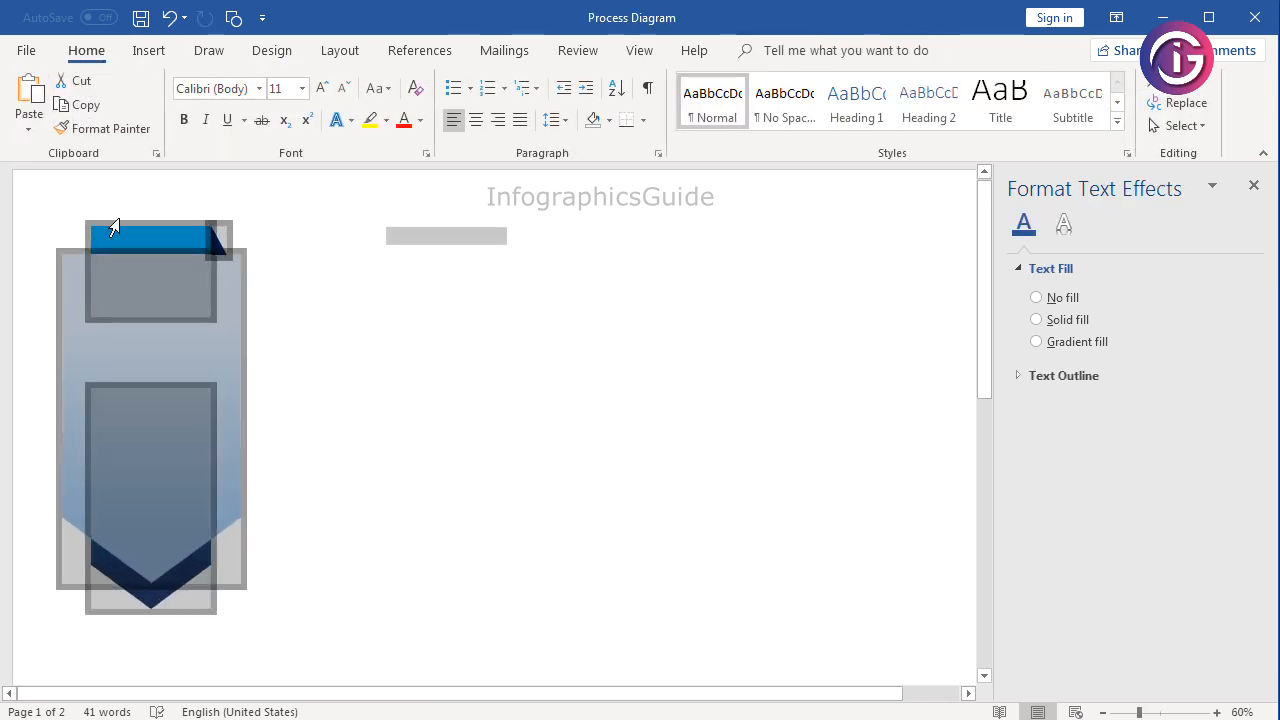
{"action": "left_click", "coordinate": [216, 246]}
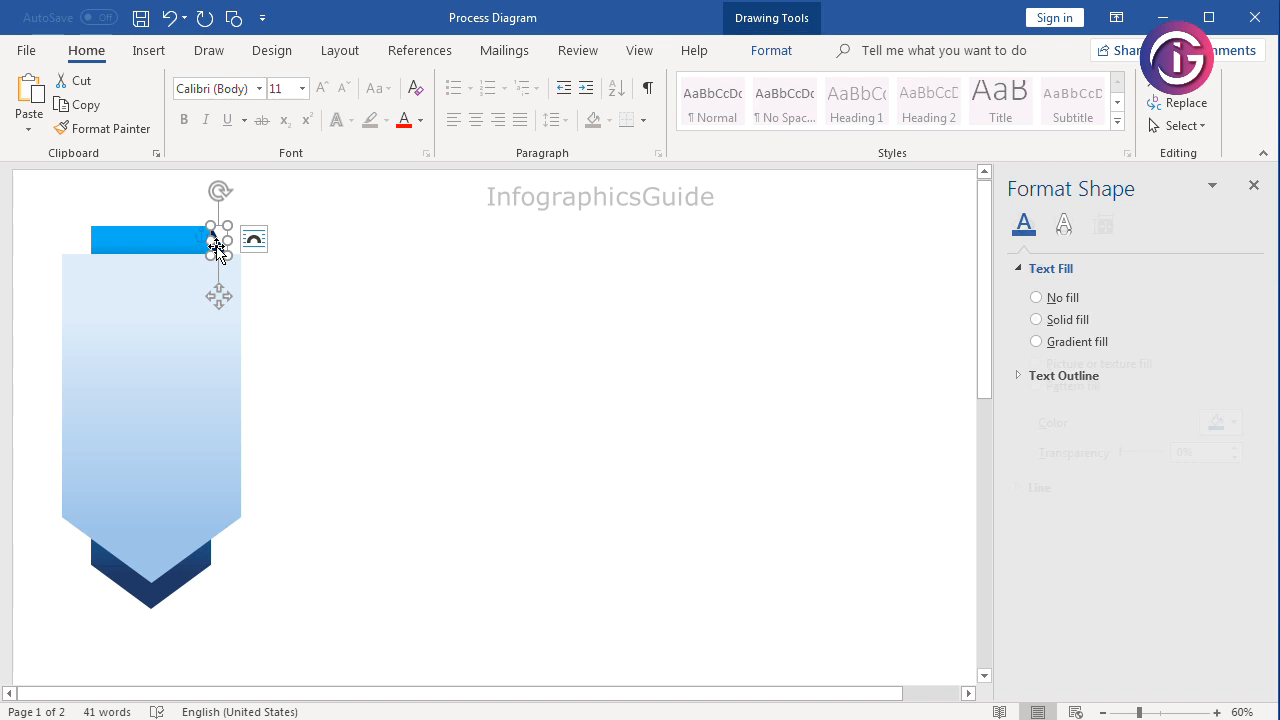
{"action": "right_click", "coordinate": [216, 246]}
{"action": "left_click", "coordinate": [234, 286]}
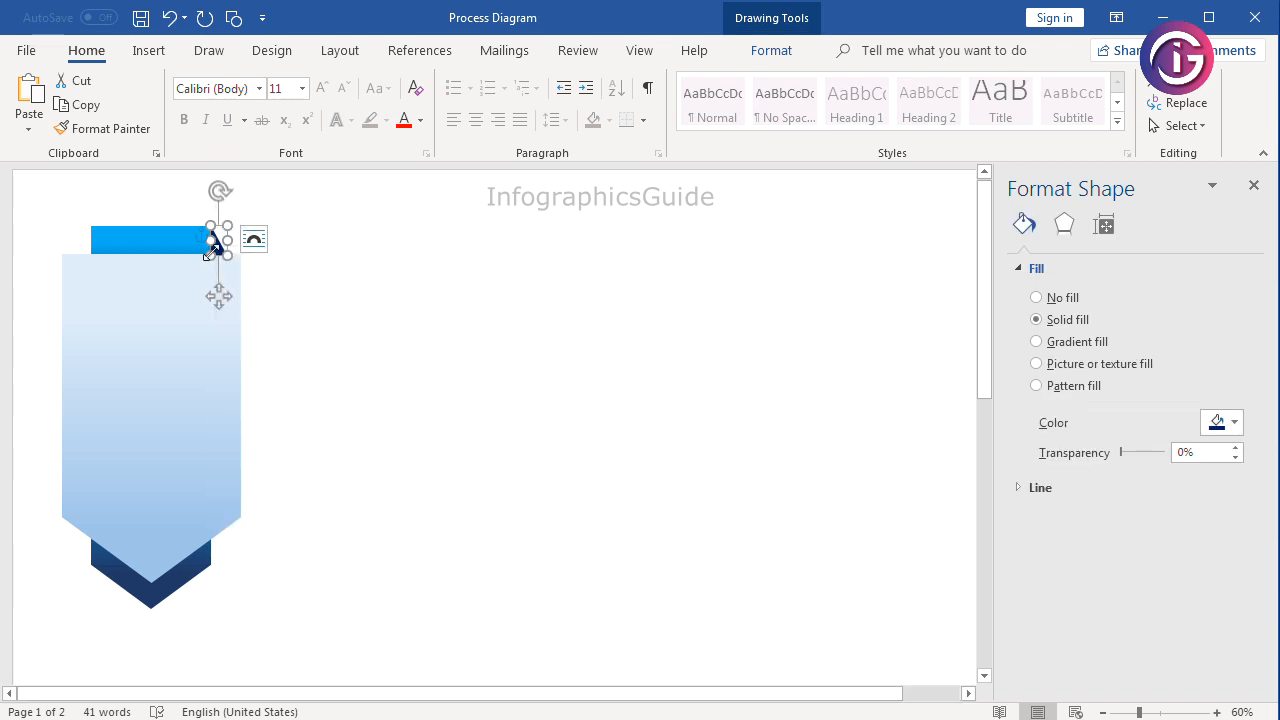
{"action": "right_click", "coordinate": [213, 248]}
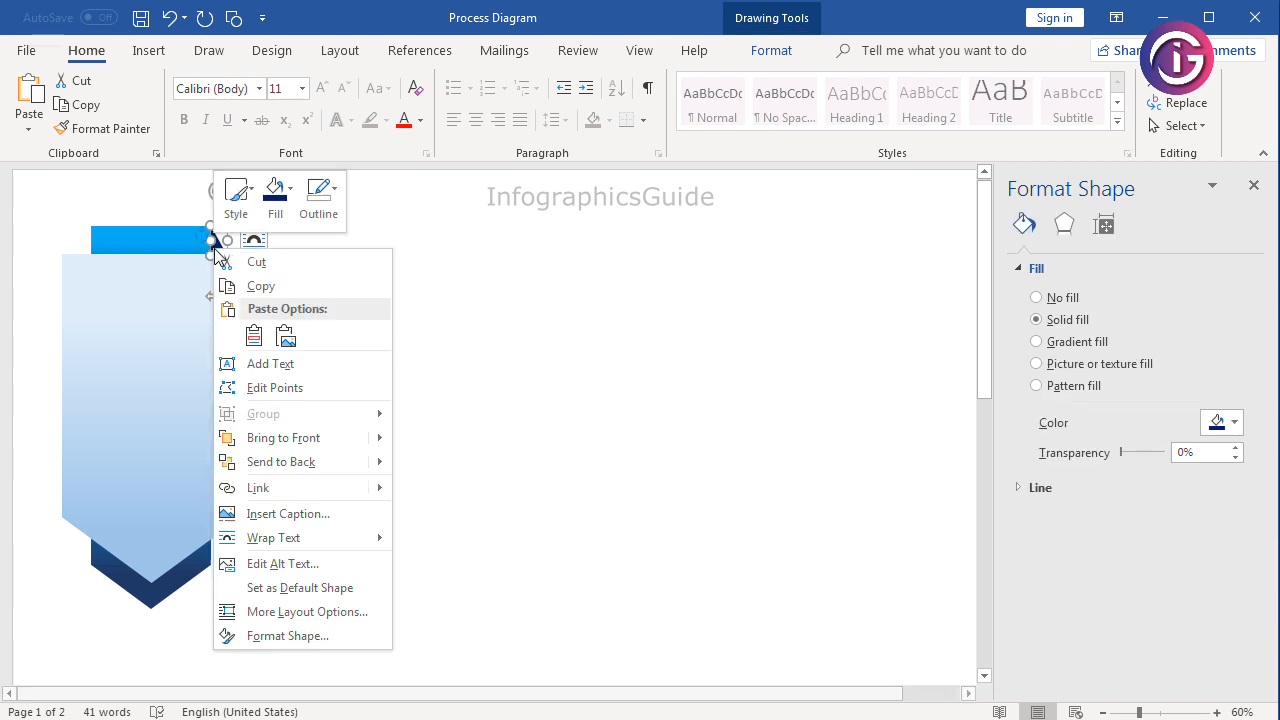
{"action": "left_click", "coordinate": [253, 335]}
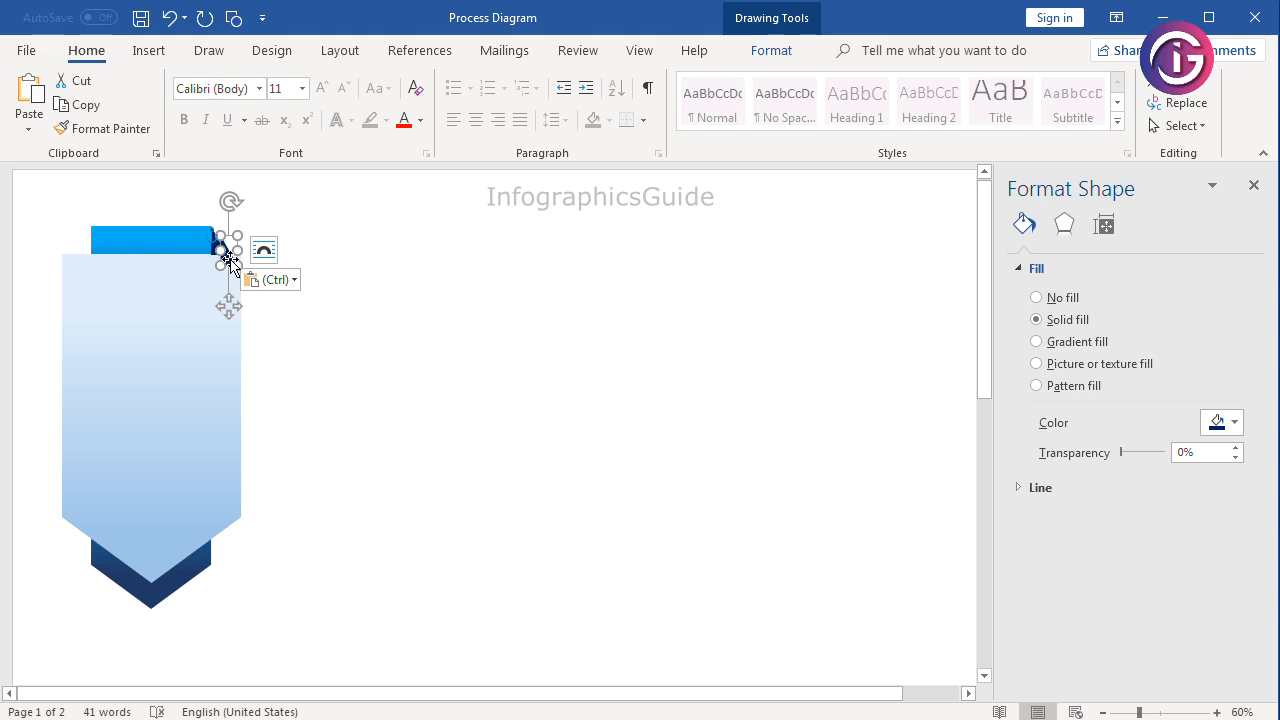
{"action": "left_click_drag", "start_coordinate": [226, 252], "coordinate": [95, 247]}
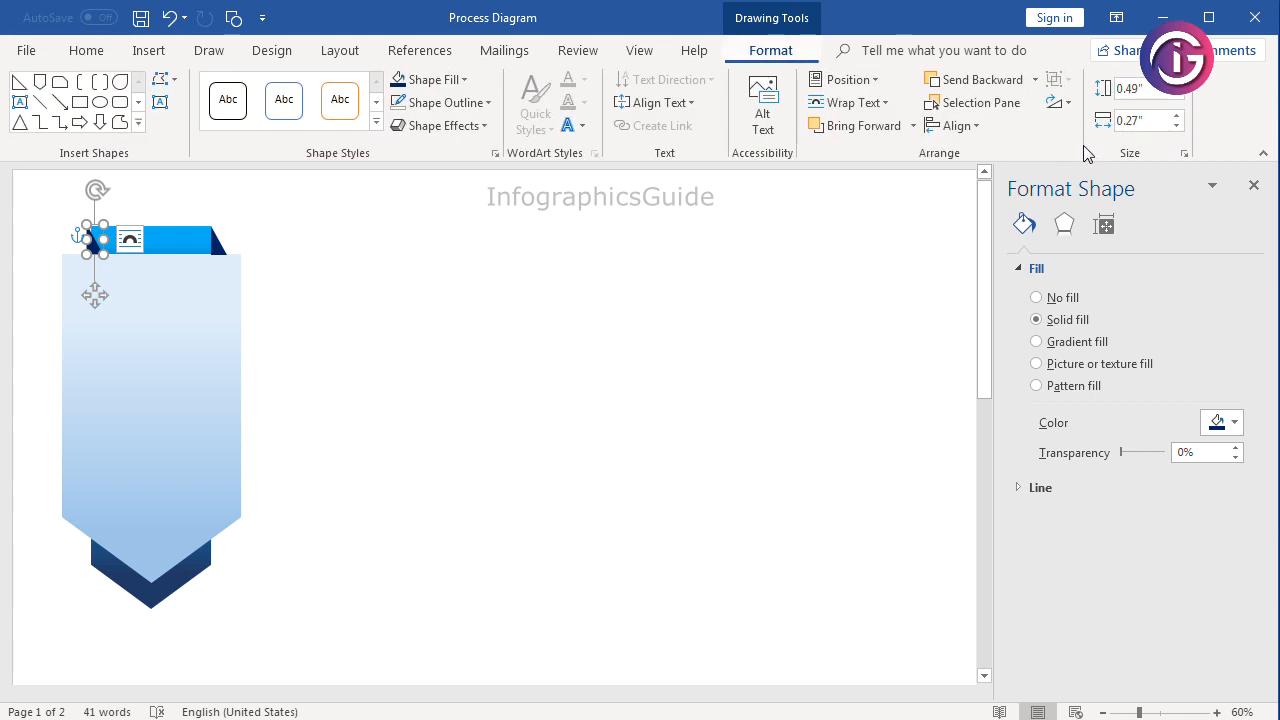
- Flip the copied triangle horizontally and move it just outside the upper small shape's left edge
{"action": "left_click", "coordinate": [1060, 102]}
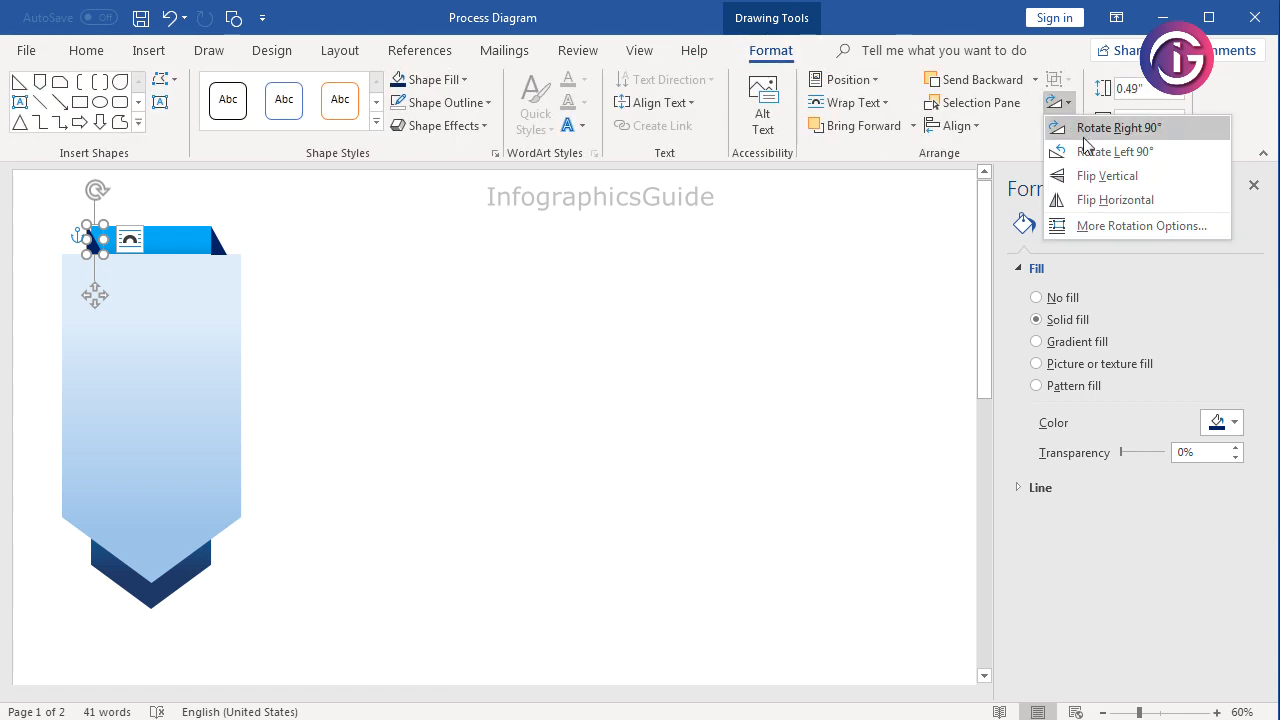
{"action": "left_click", "coordinate": [1098, 200]}
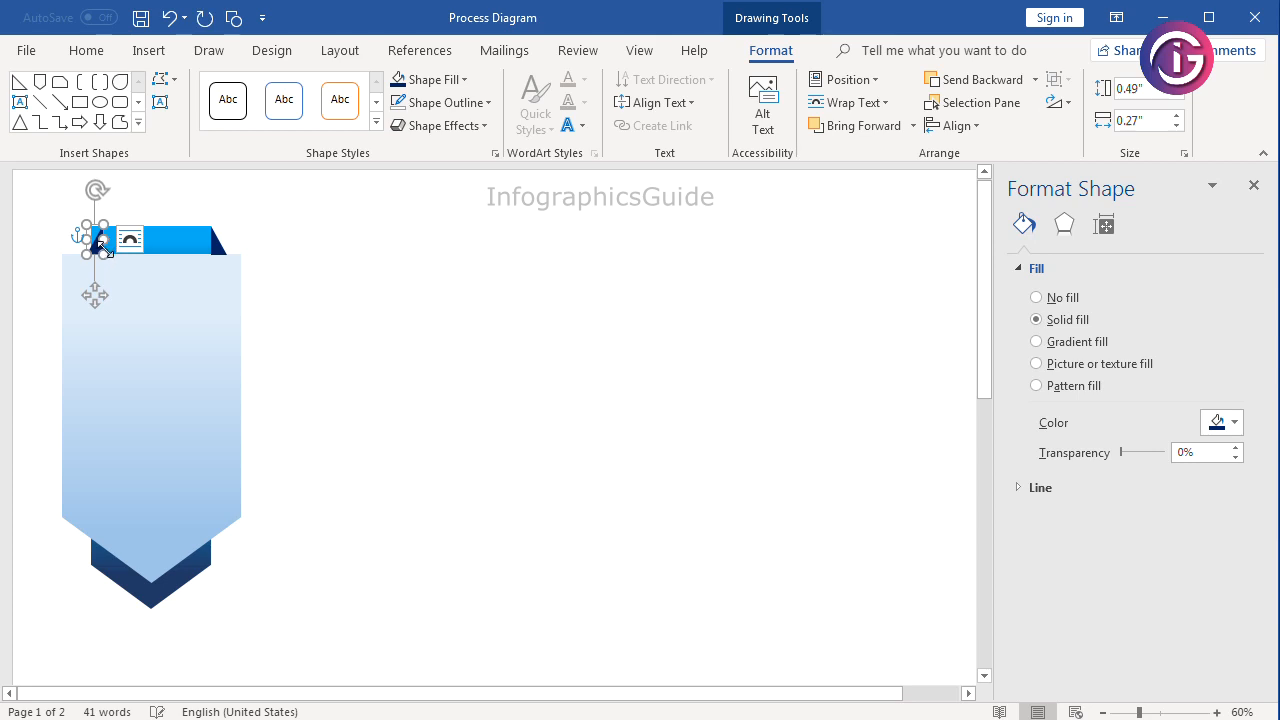
{"action": "left_click", "coordinate": [93, 262]}
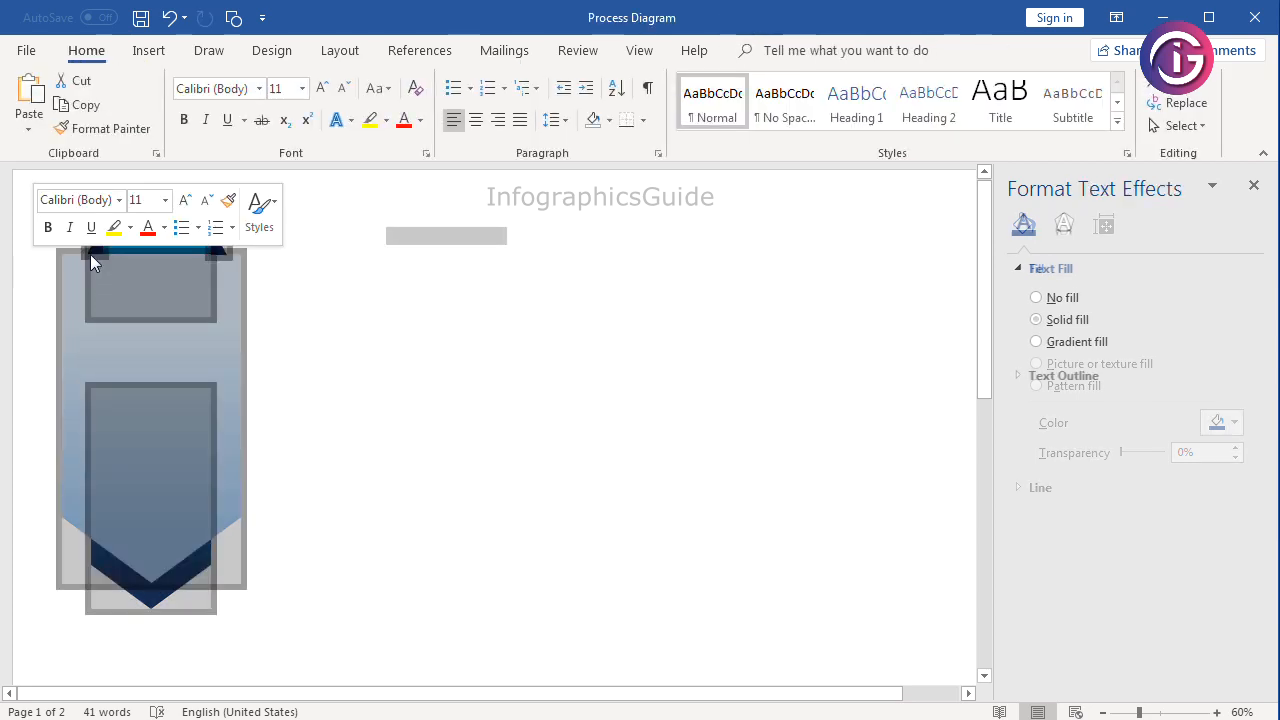
{"action": "left_click", "coordinate": [94, 247]}
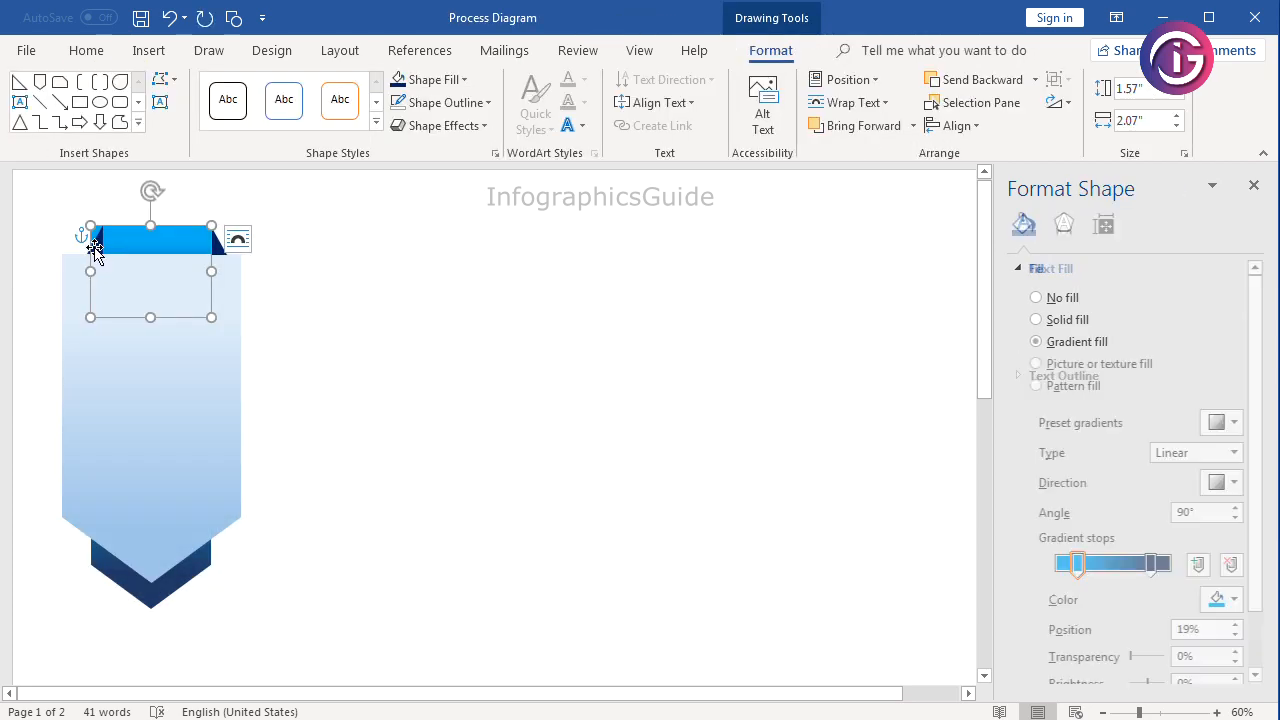
{"action": "left_click", "coordinate": [97, 238]}
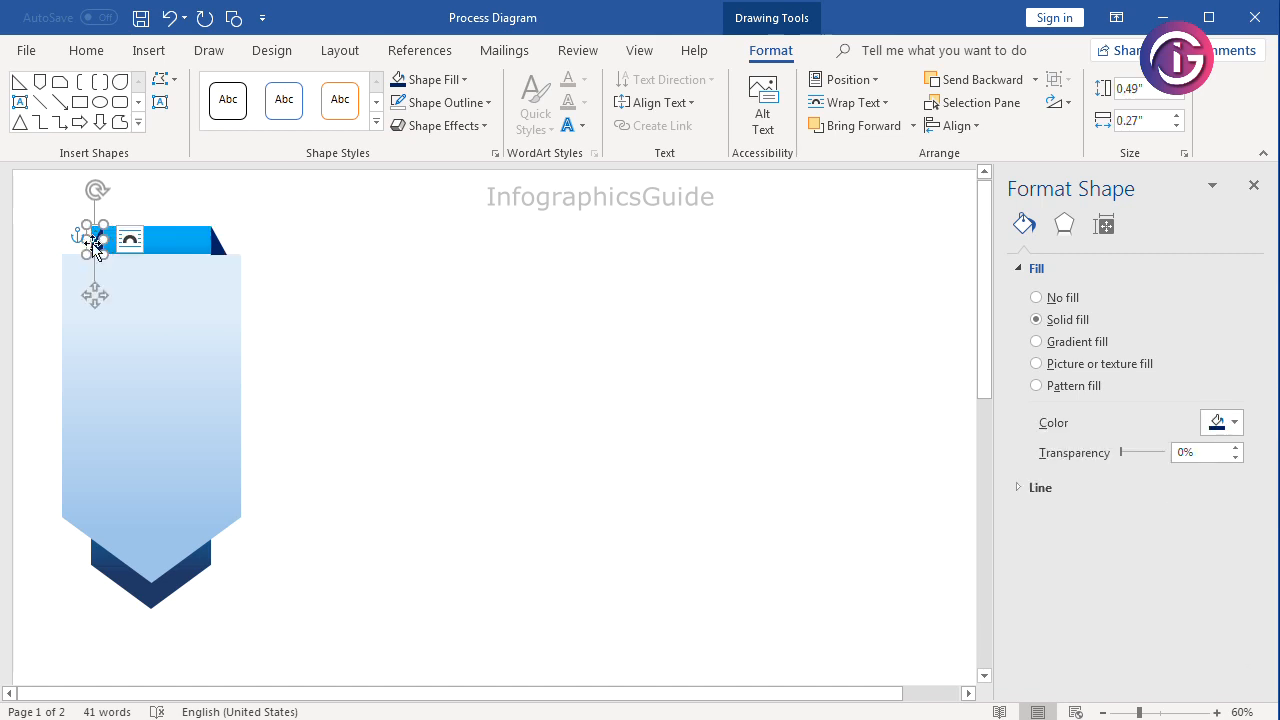
{"action": "mouse_move", "coordinate": [94, 295]}
{"action": "left_mouse_down"}
{"action": "mouse_move", "coordinate": [60, 295]}
{"action": "mouse_move", "coordinate": [83, 295]}
{"action": "left_mouse_up"}
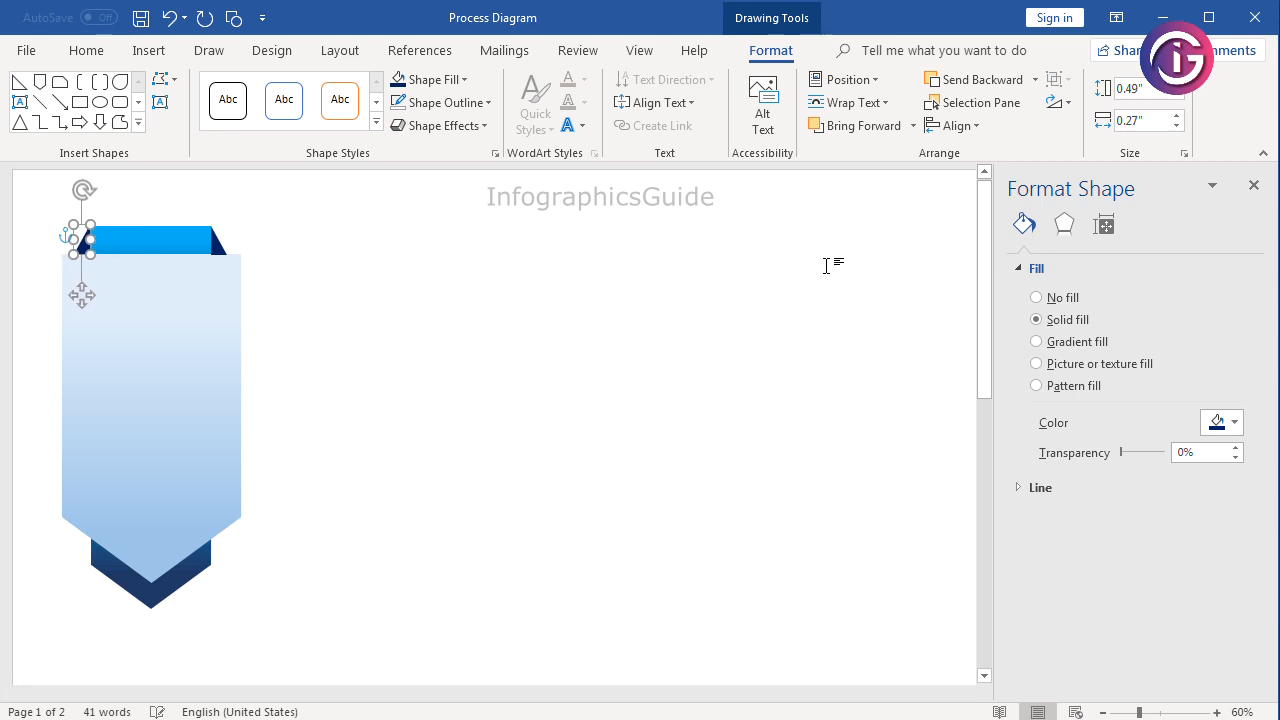
{"action": "left_click", "coordinate": [763, 397]}
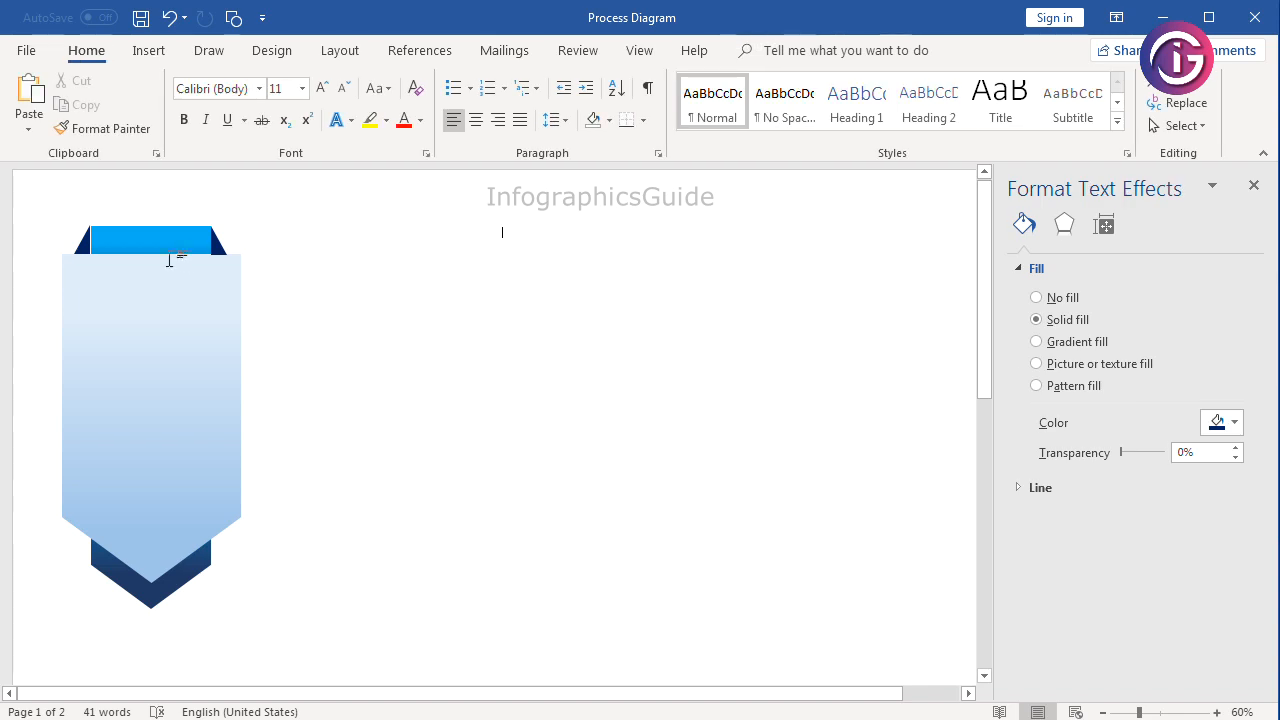
{"action": "left_click", "coordinate": [81, 246]}
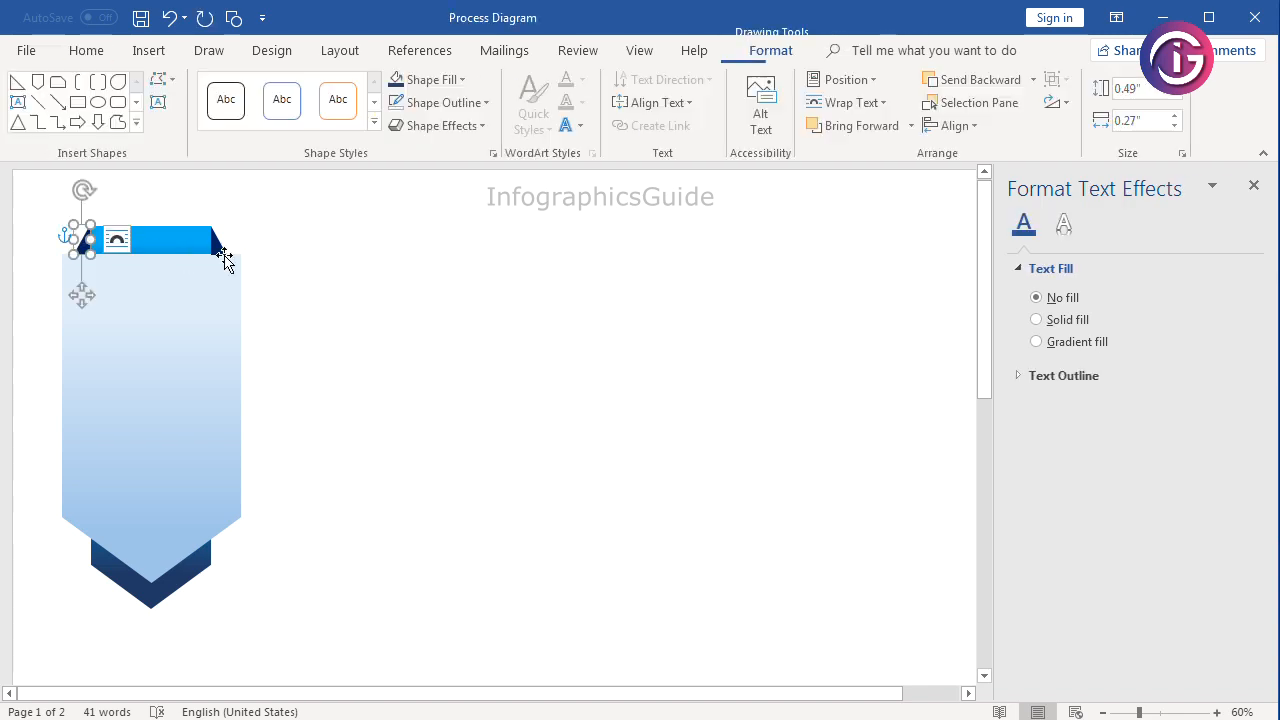
{"action": "left_click", "coordinate": [352, 284]}
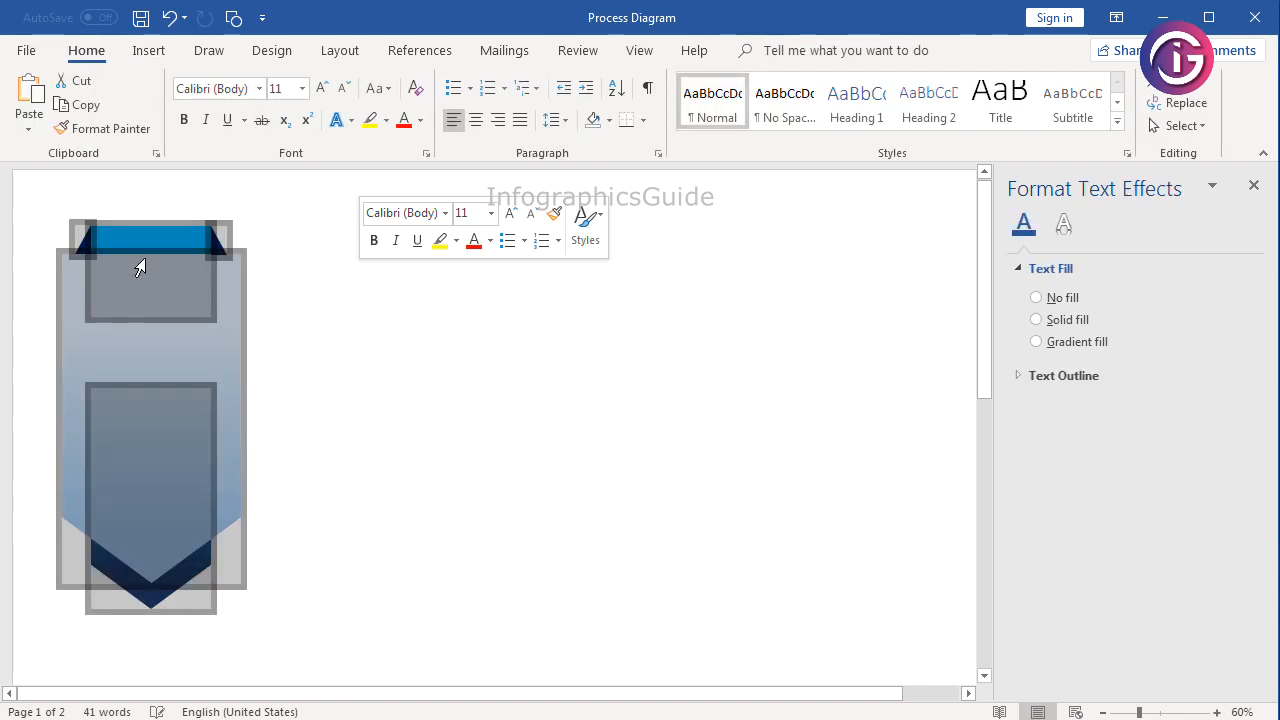
- Bring the upper small gradient shape in front of the large banner and deselect it
{"action": "left_click", "coordinate": [161, 239]}
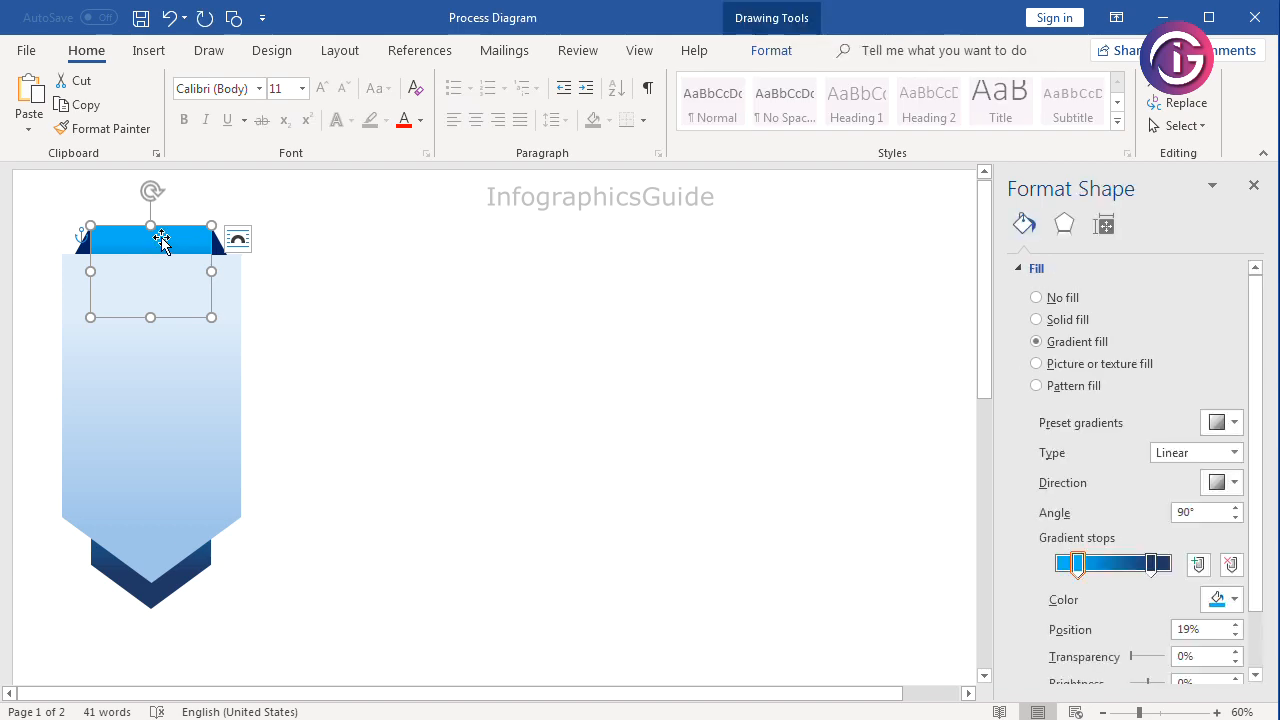
{"action": "right_click", "coordinate": [163, 241]}
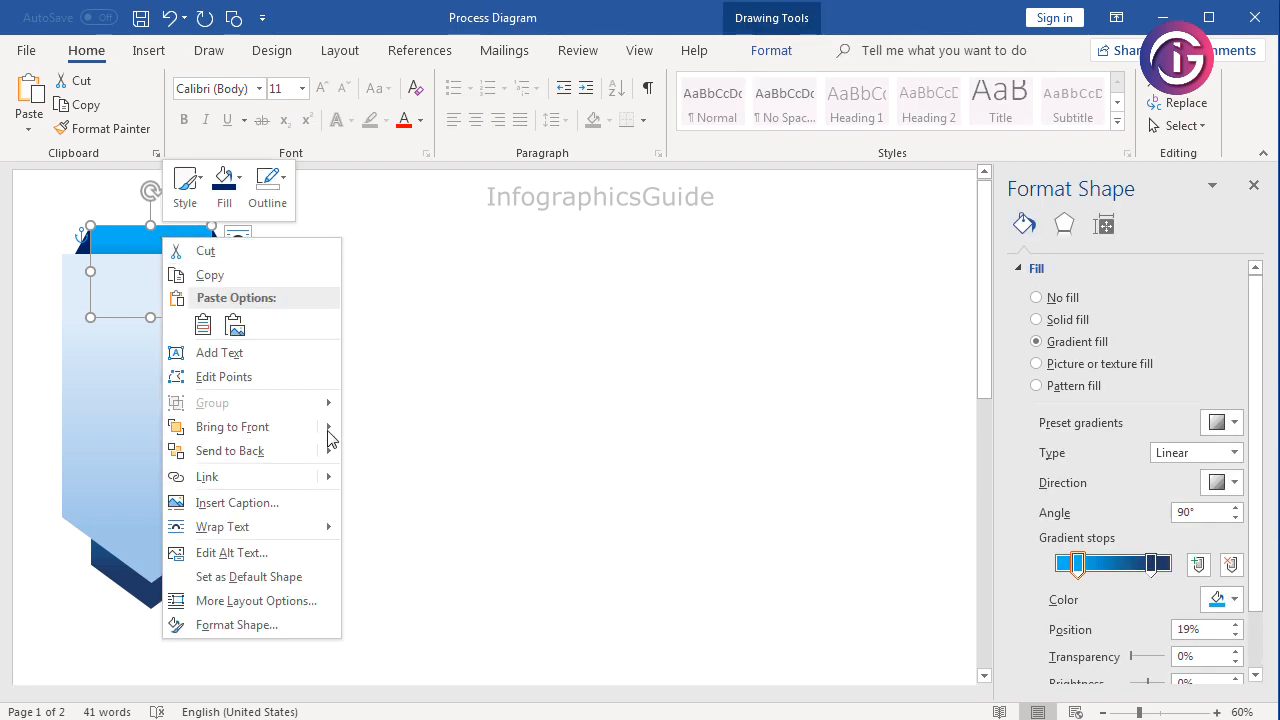
{"action": "left_click", "coordinate": [329, 433]}
{"action": "left_click", "coordinate": [370, 431]}
{"action": "left_click", "coordinate": [491, 384]}
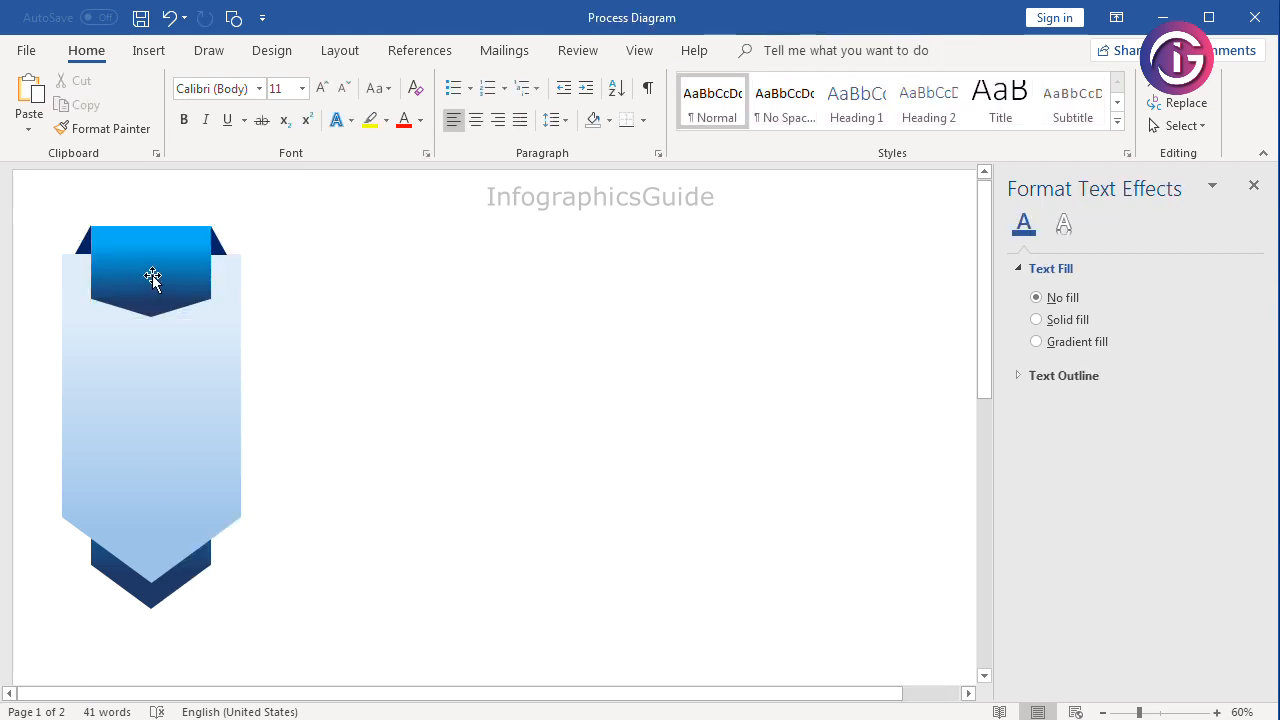
- Group both triangles, the two small gradient shapes and the large banner into one object
{"action": "scroll", "coordinate": [194, 368], "scroll_direction": "down", "scroll_amount": 1, "text": "ctrl"}
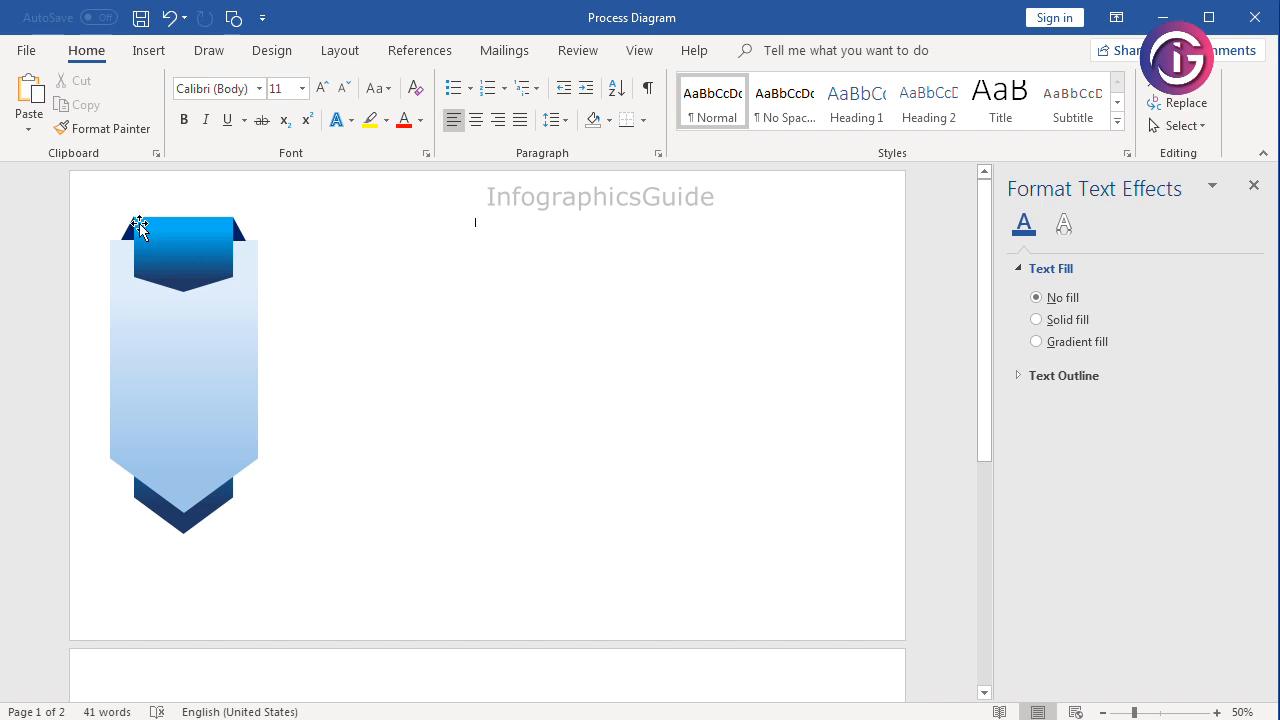
{"action": "left_click", "coordinate": [125, 234]}
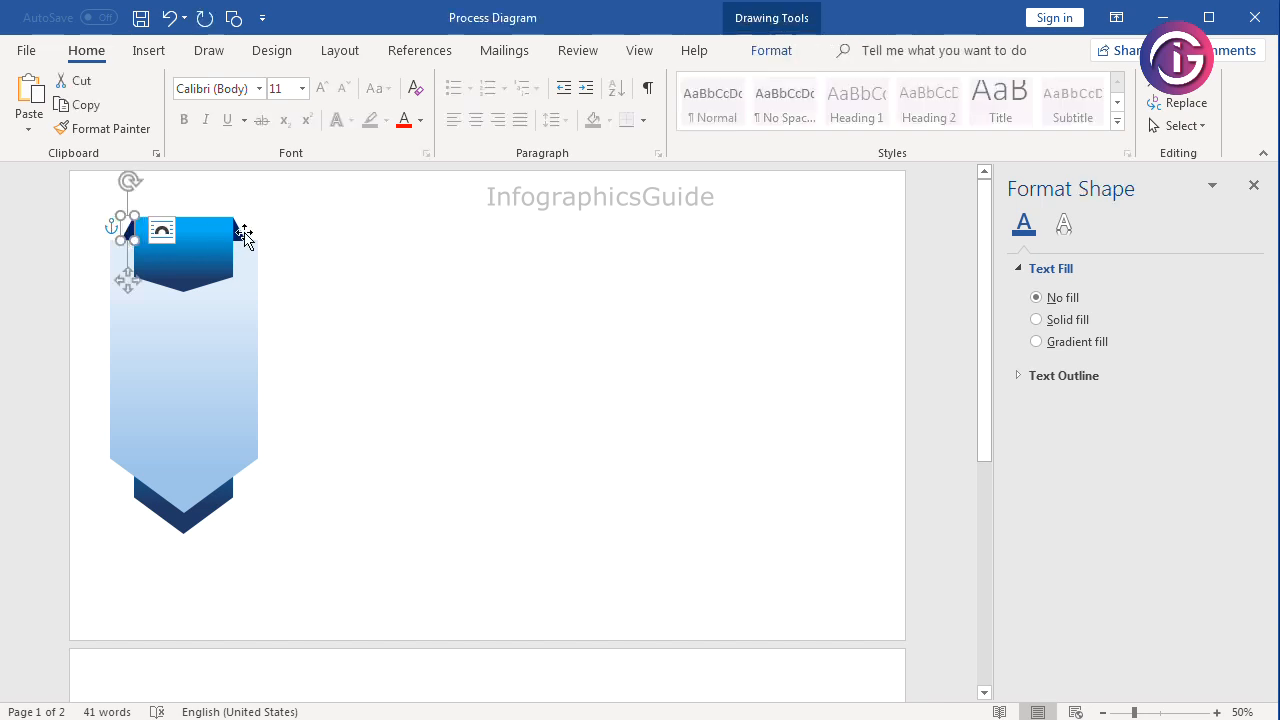
{"action": "left_click", "coordinate": [190, 275], "text": "shift"}
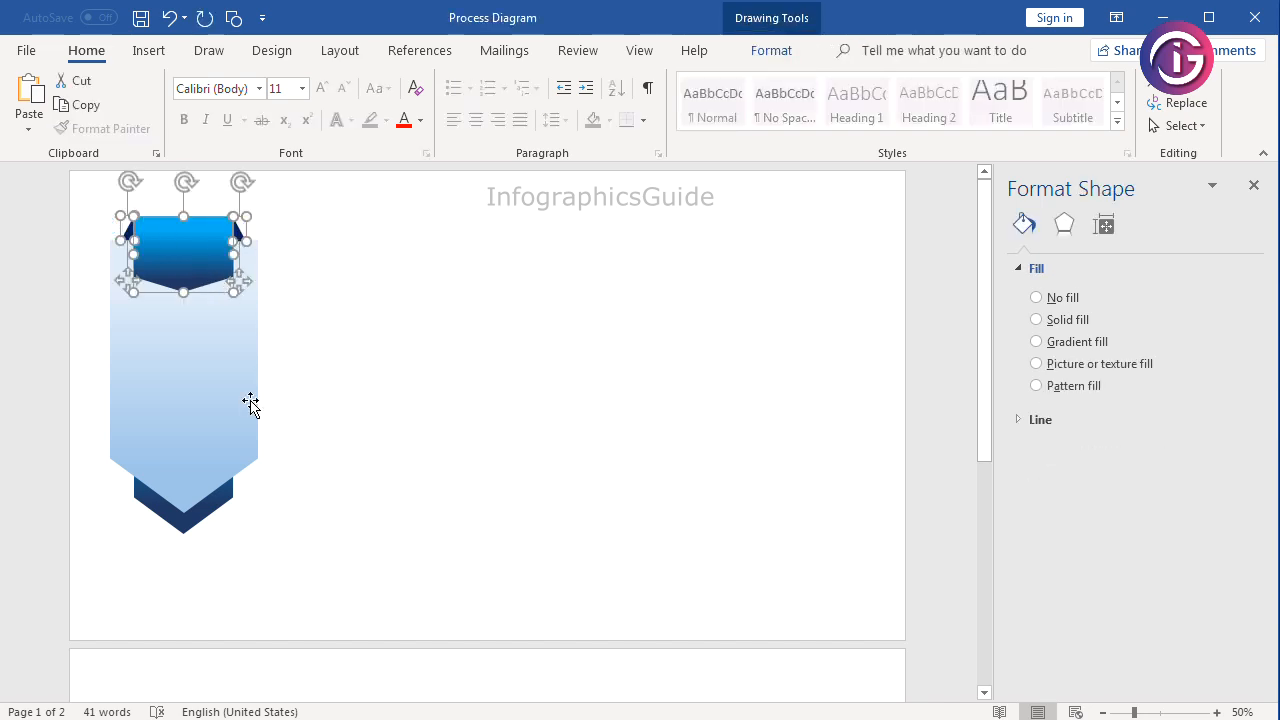
{"action": "left_click", "coordinate": [244, 401], "text": "shift"}
{"action": "left_click", "coordinate": [221, 503], "text": "shift"}
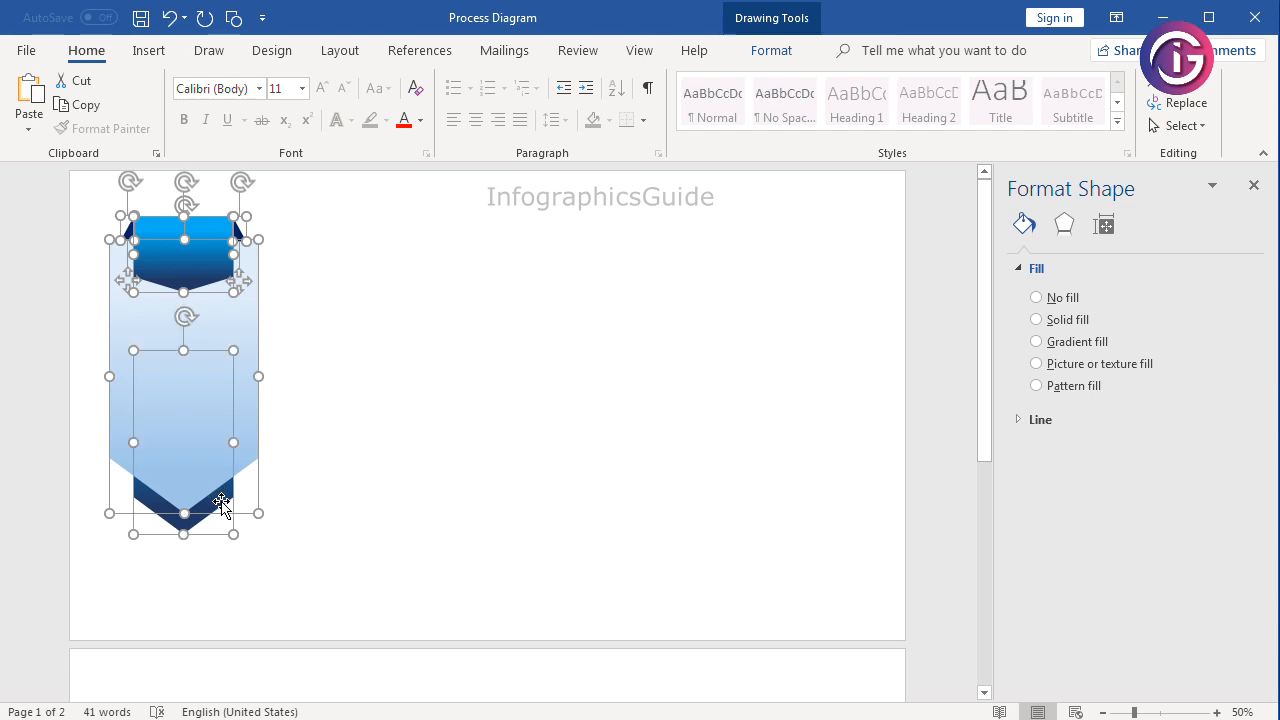
{"action": "right_click", "coordinate": [220, 503]}
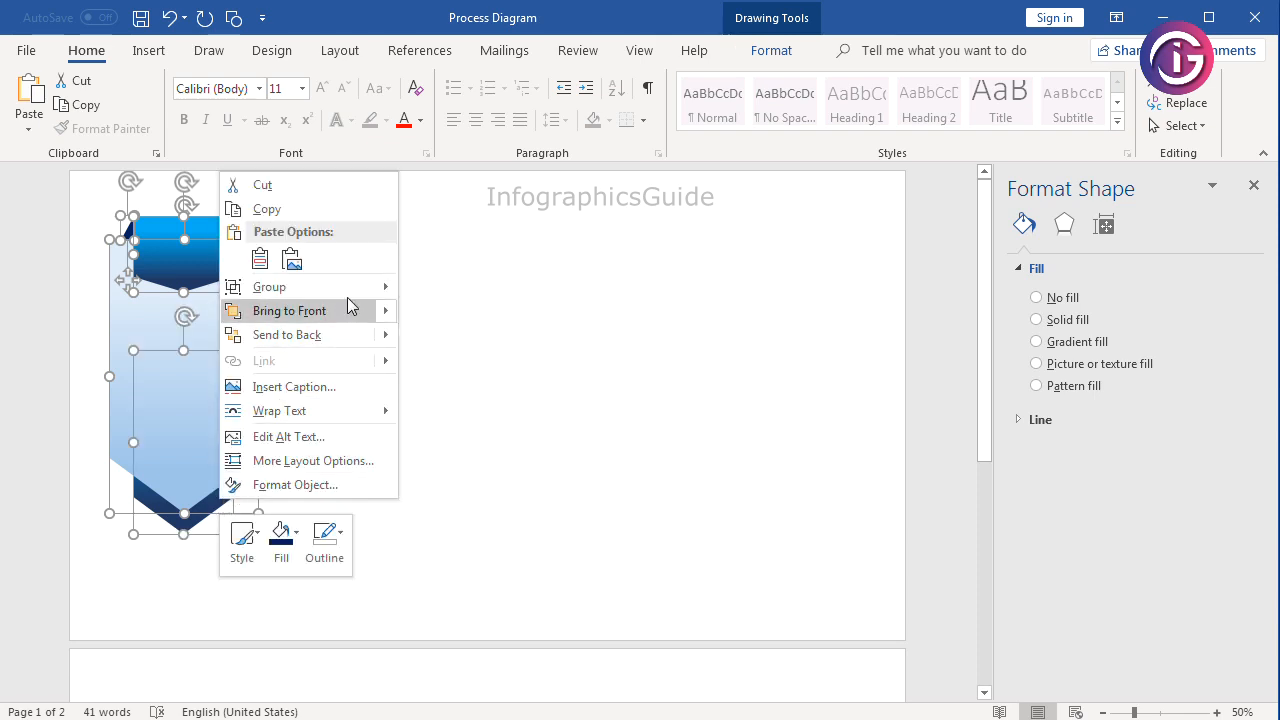
{"action": "mouse_move", "coordinate": [373, 290]}
{"action": "left_click", "coordinate": [460, 292]}
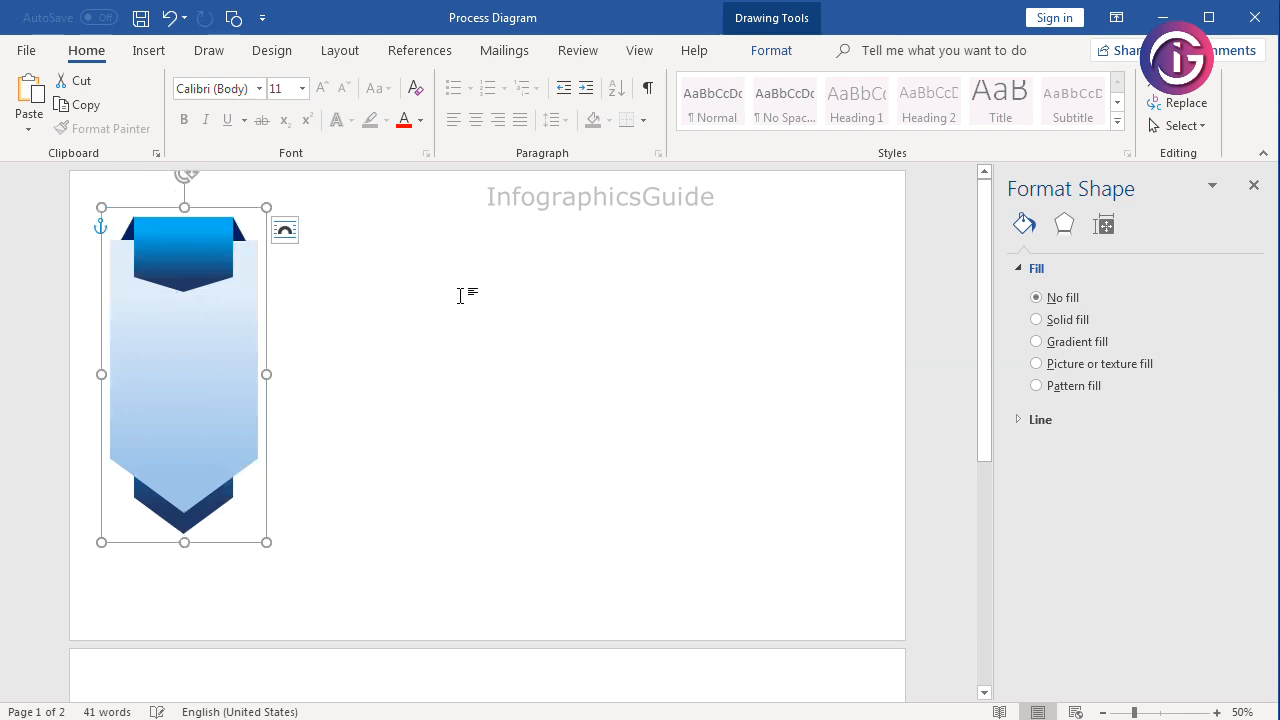
- Move the grouped banner slightly down the page
{"action": "left_click_drag", "start_coordinate": [188, 383], "coordinate": [189, 393]}
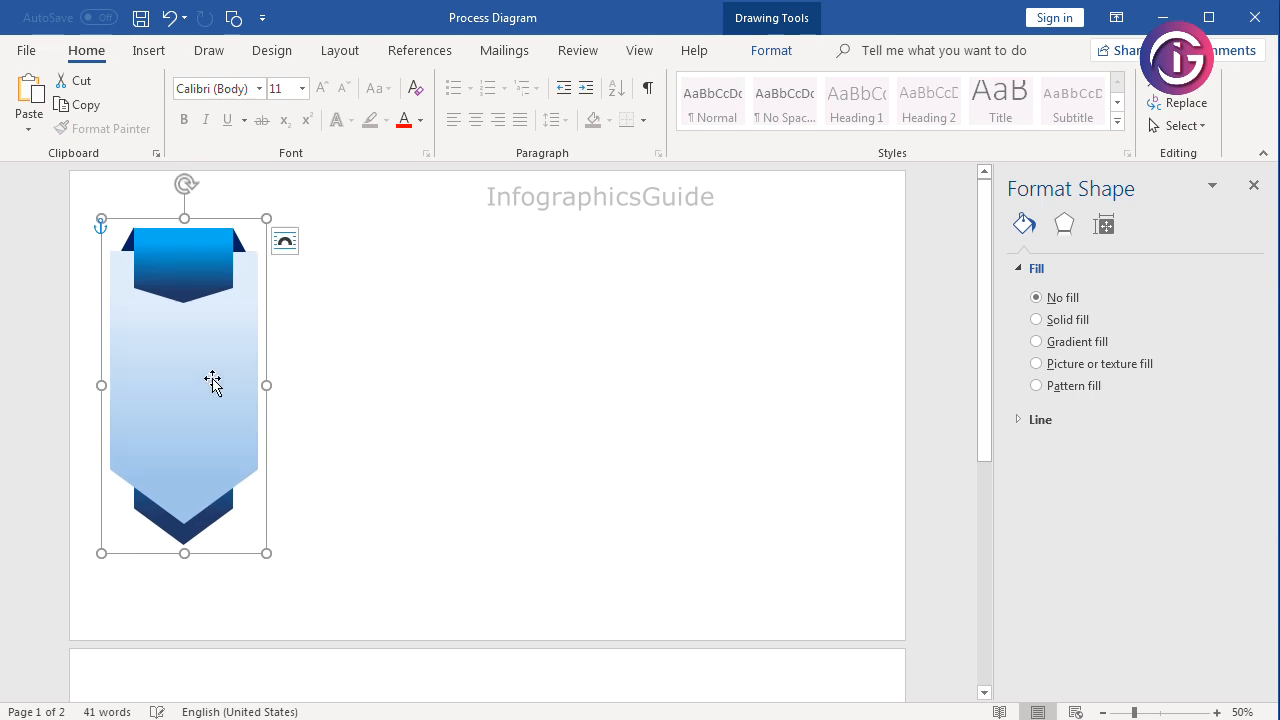
{"action": "left_click", "coordinate": [400, 369]}
{"action": "left_click", "coordinate": [197, 352]}
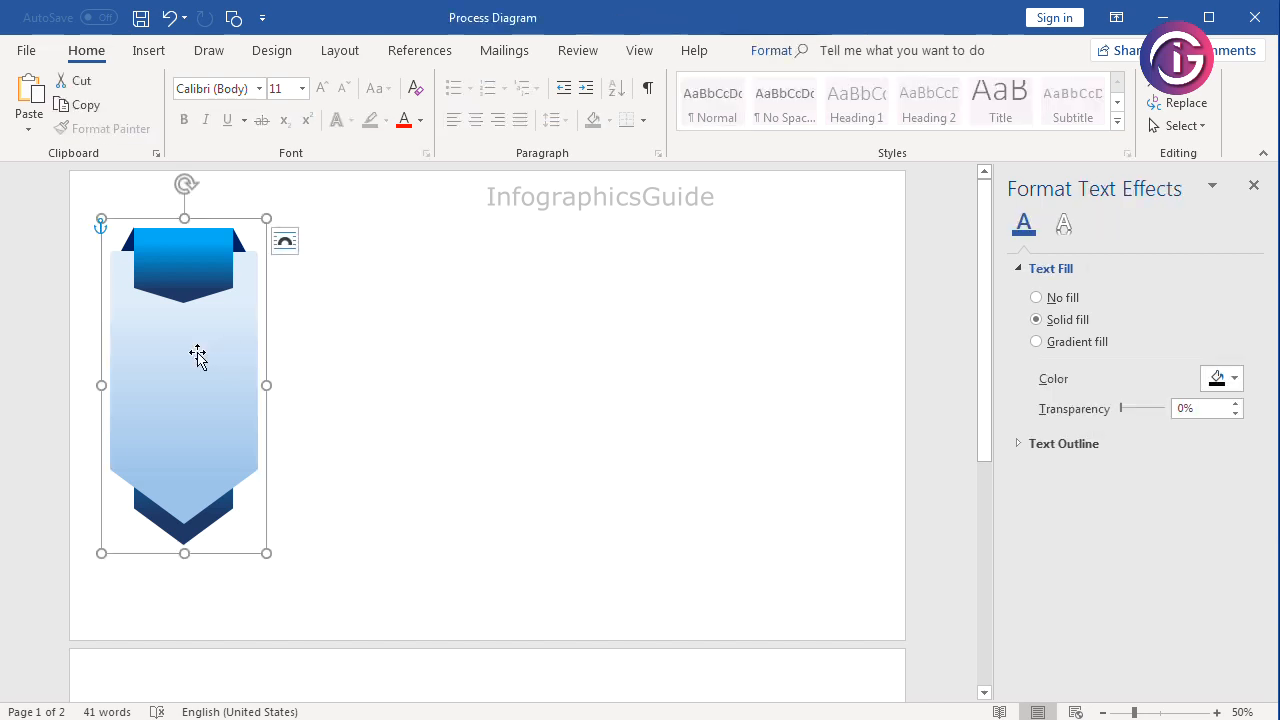
- Copy the TITLE text box from page 2 and place the copy in the empty area of page 1
{"action": "scroll", "coordinate": [393, 401], "scroll_direction": "down", "scroll_amount": 3}
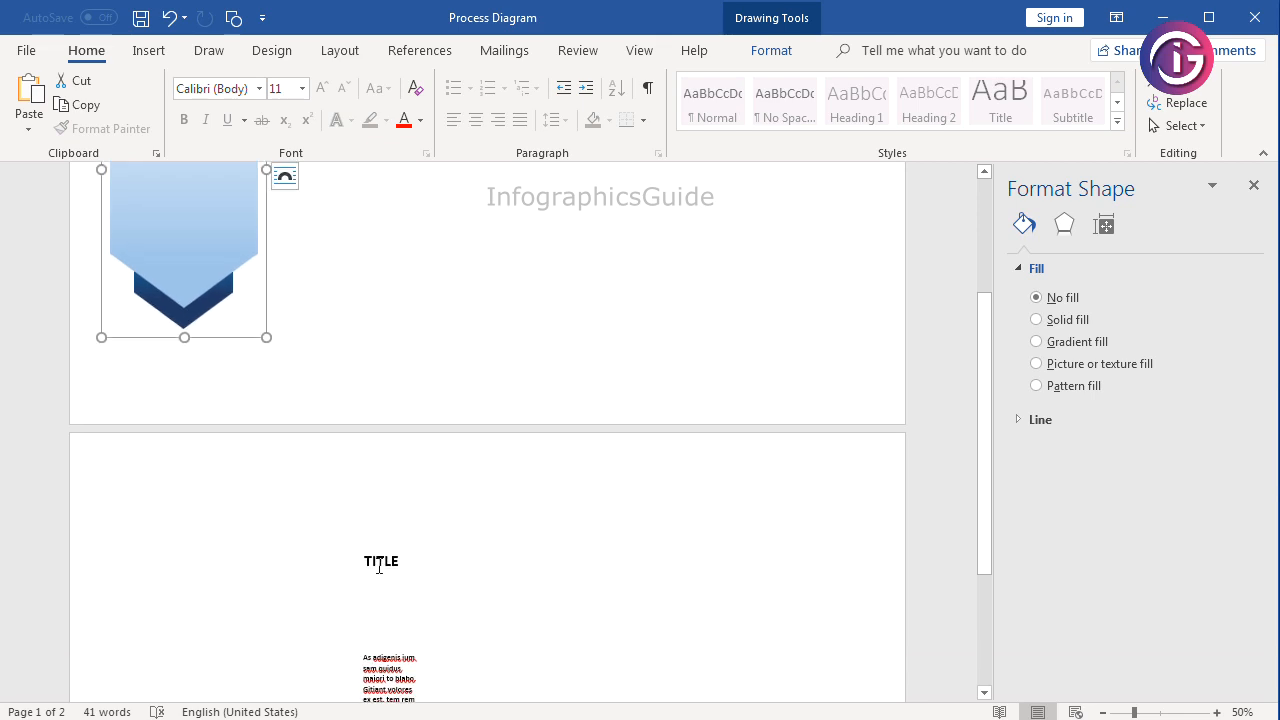
{"action": "left_click", "coordinate": [382, 562]}
{"action": "scroll", "coordinate": [420, 586], "scroll_direction": "down", "scroll_amount": 3}
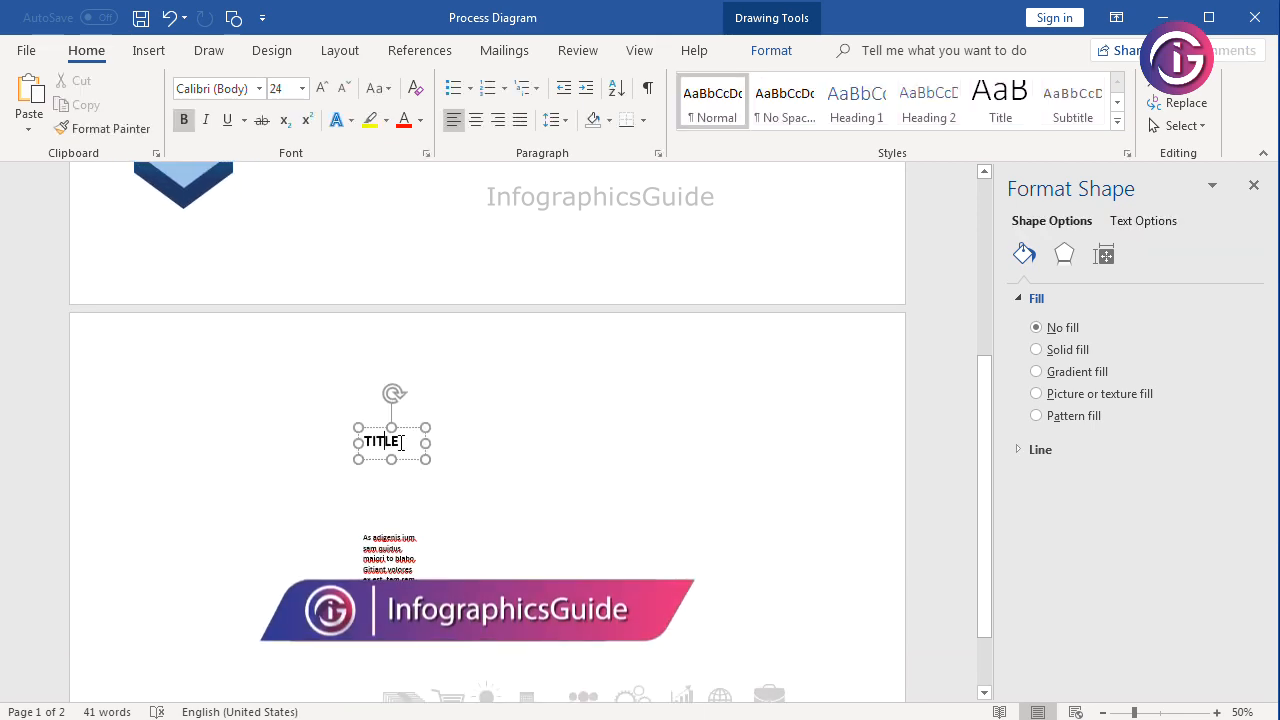
{"action": "scroll", "coordinate": [425, 470], "scroll_direction": "up", "scroll_amount": 1}
{"action": "left_click", "coordinate": [408, 432]}
{"action": "scroll", "coordinate": [374, 352], "scroll_direction": "up", "scroll_amount": 5}
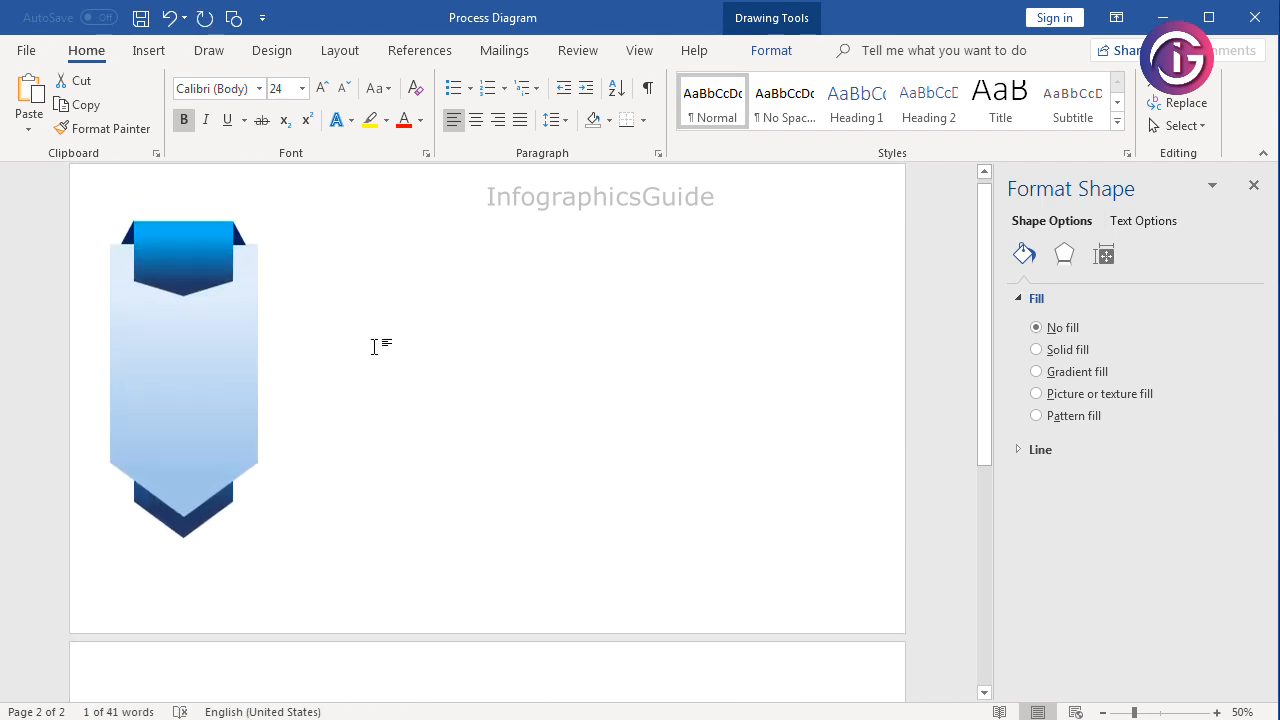
{"action": "key", "text": "ctrl+v"}
{"action": "left_click_drag", "start_coordinate": [418, 347], "coordinate": [388, 170]}
- Move the paragraph text box and the light bulb icon from page 2 onto page 1, beside the TITLE copy
{"action": "left_click", "coordinate": [389, 466]}
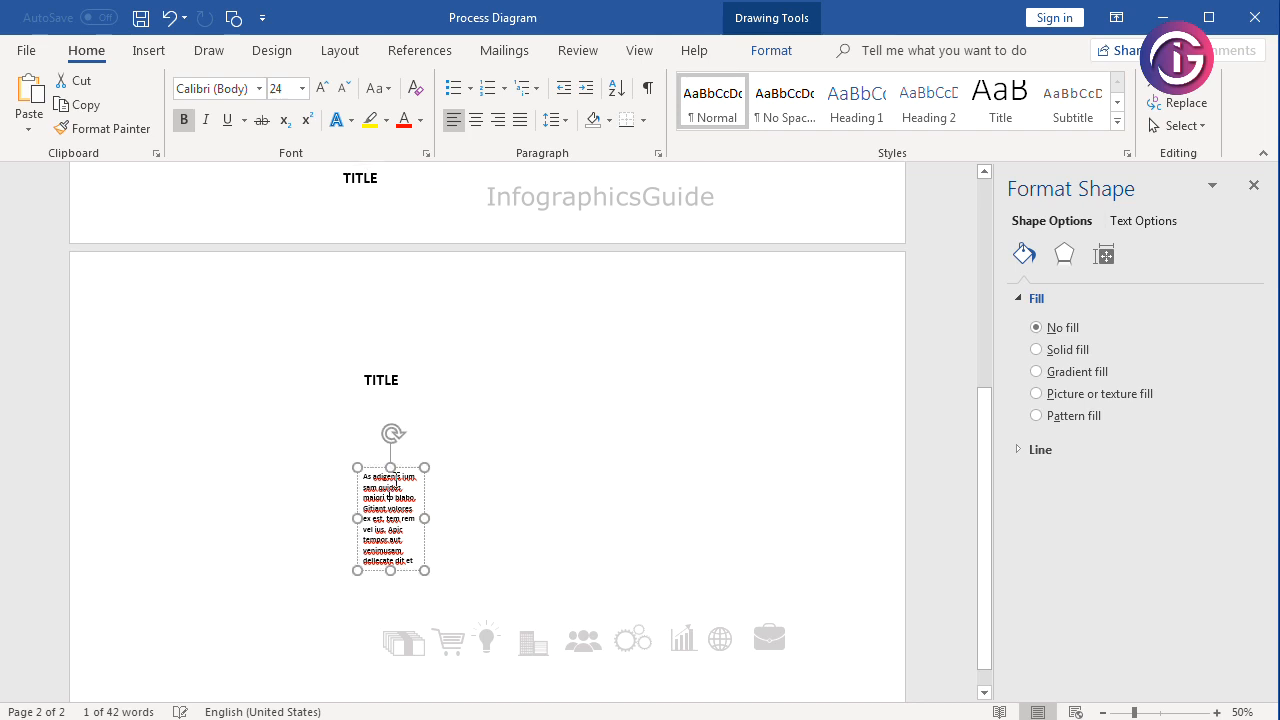
{"action": "left_click_drag", "start_coordinate": [433, 229], "coordinate": [460, 269]}
{"action": "scroll", "coordinate": [490, 436], "scroll_direction": "down", "scroll_amount": 3}
{"action": "left_click_drag", "start_coordinate": [484, 640], "coordinate": [496, 205]}
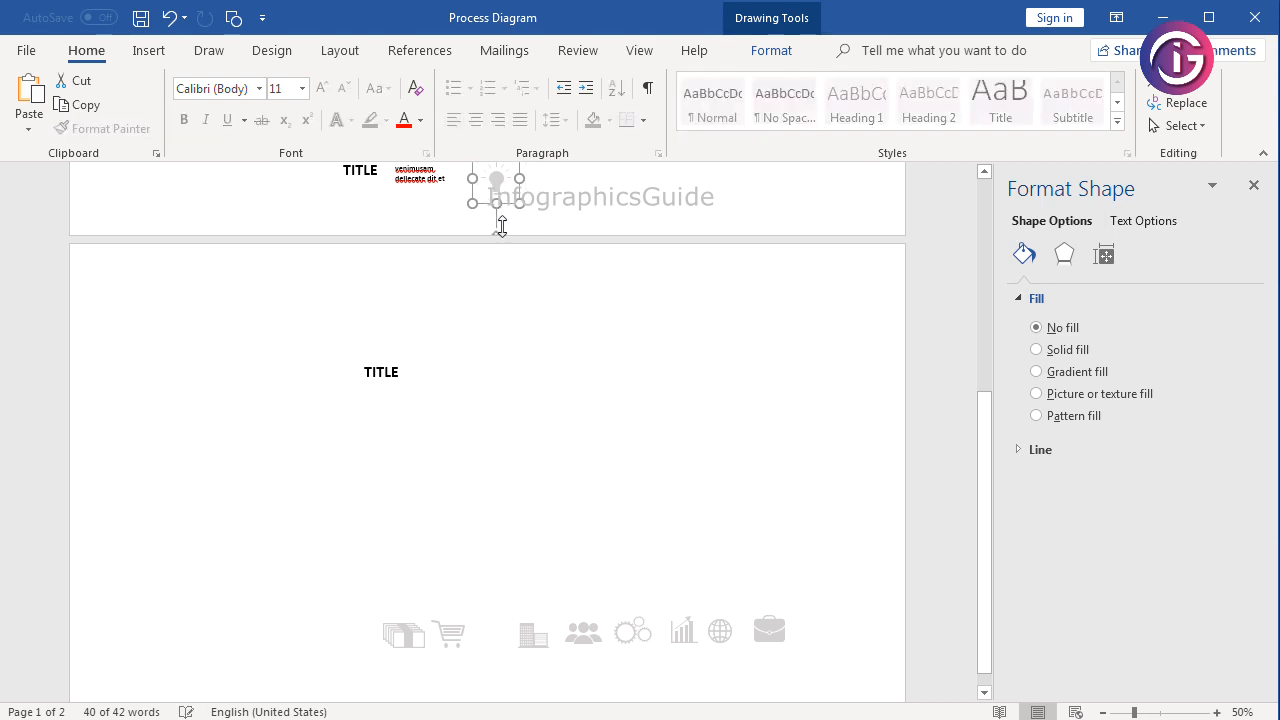
{"action": "scroll", "coordinate": [502, 227], "scroll_direction": "up", "scroll_amount": 6}
{"action": "left_click", "coordinate": [503, 343]}
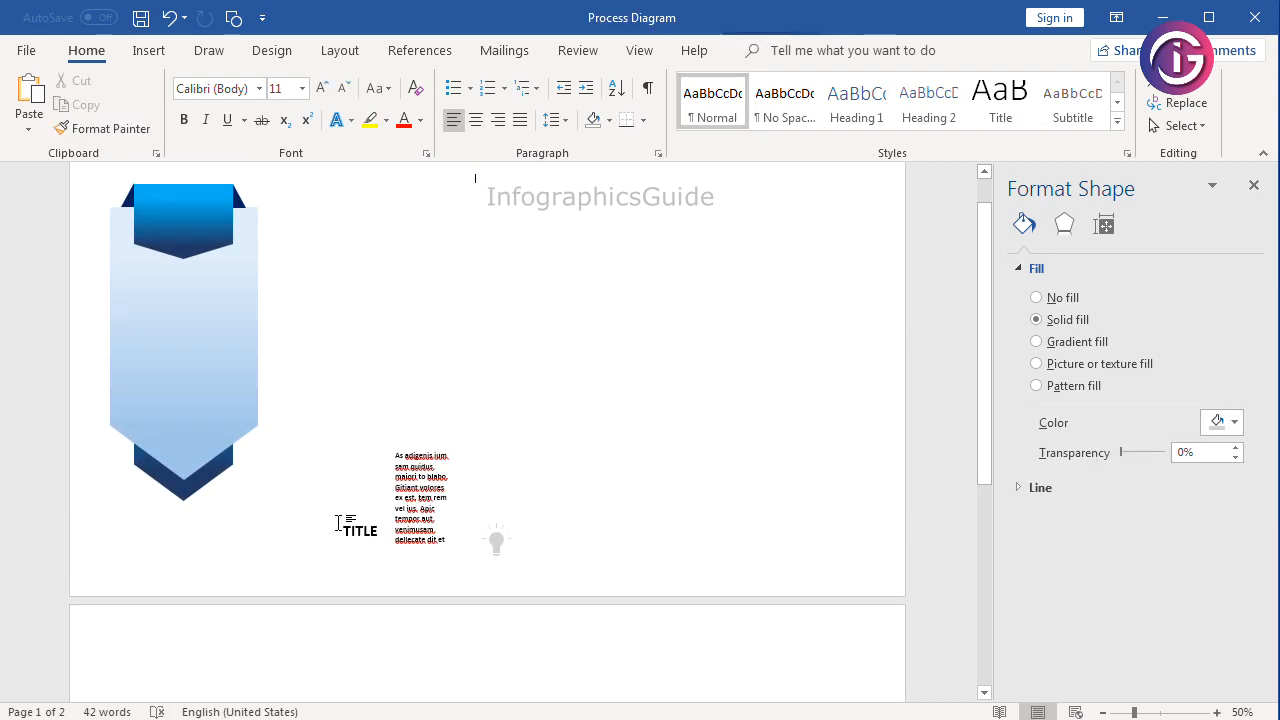
- Move the TITLE text box onto the large banner below the upper small shape and centre its text
{"action": "left_click", "coordinate": [340, 526]}
{"action": "left_click_drag", "start_coordinate": [384, 528], "coordinate": [193, 282]}
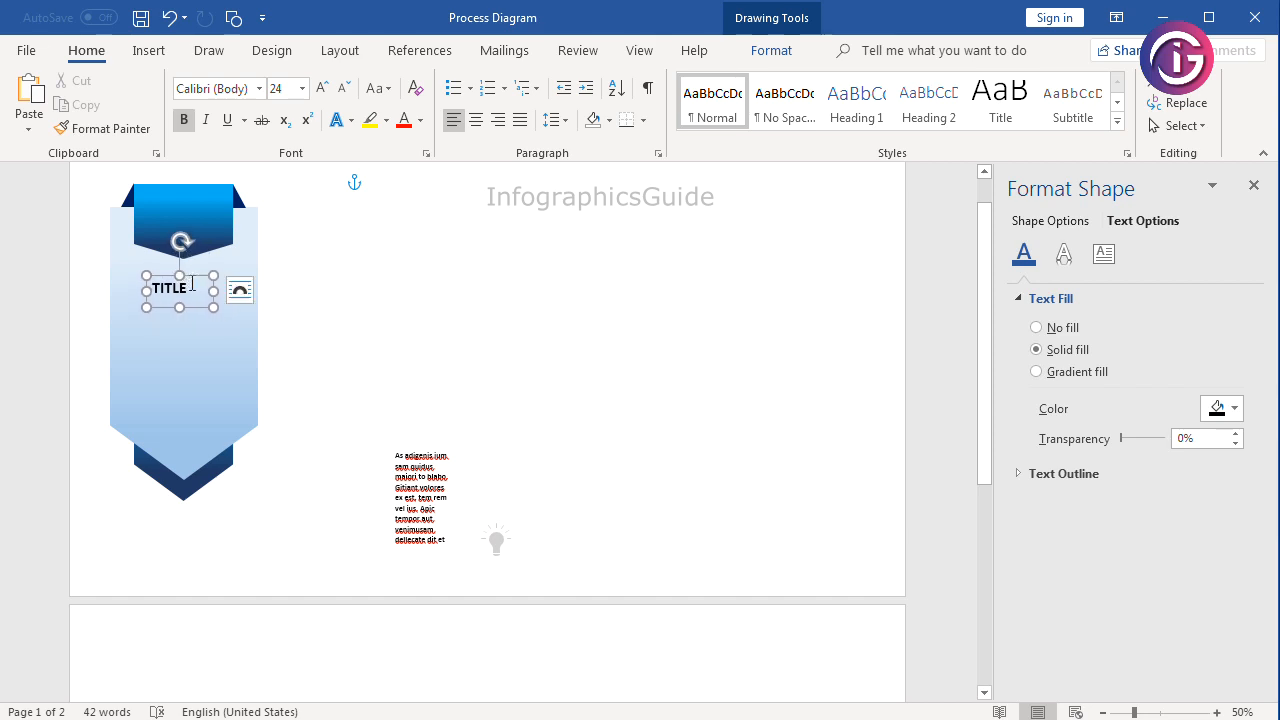
{"action": "left_click", "coordinate": [476, 119]}
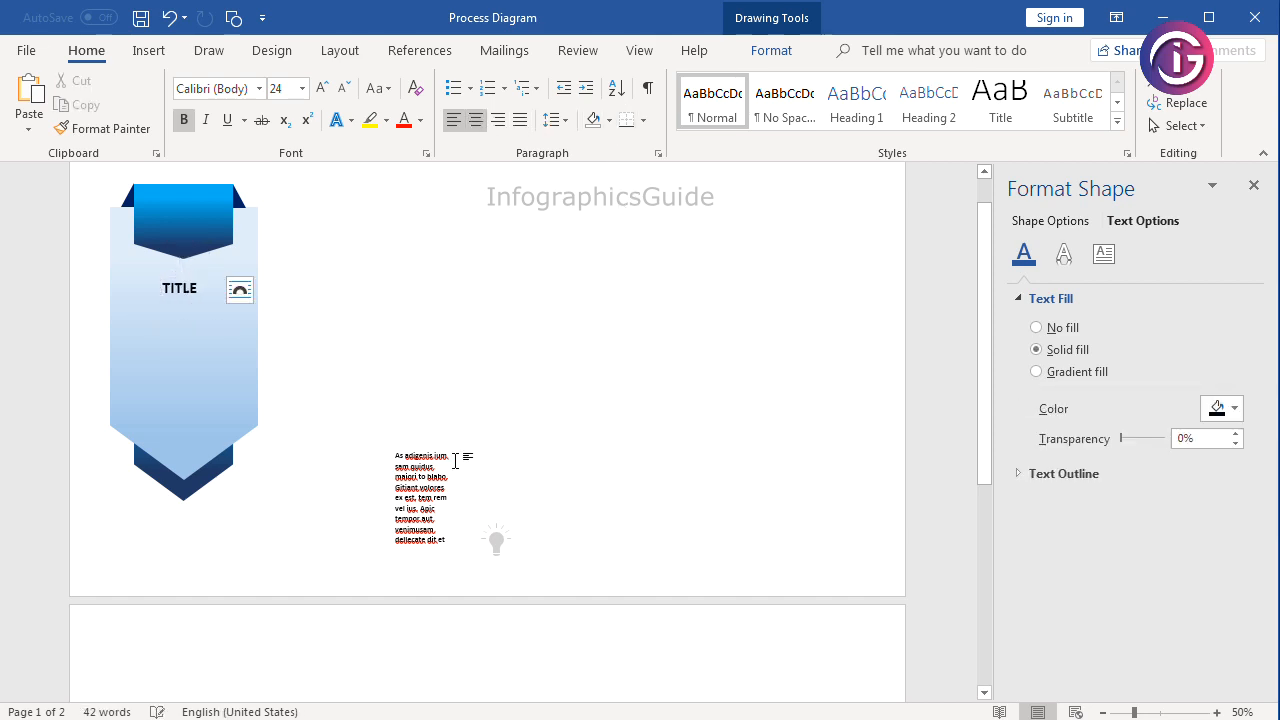
- Move the paragraph text box onto the banner under TITLE and bring it to the front
{"action": "left_click", "coordinate": [443, 448]}
{"action": "left_click_drag", "start_coordinate": [443, 448], "coordinate": [198, 321]}
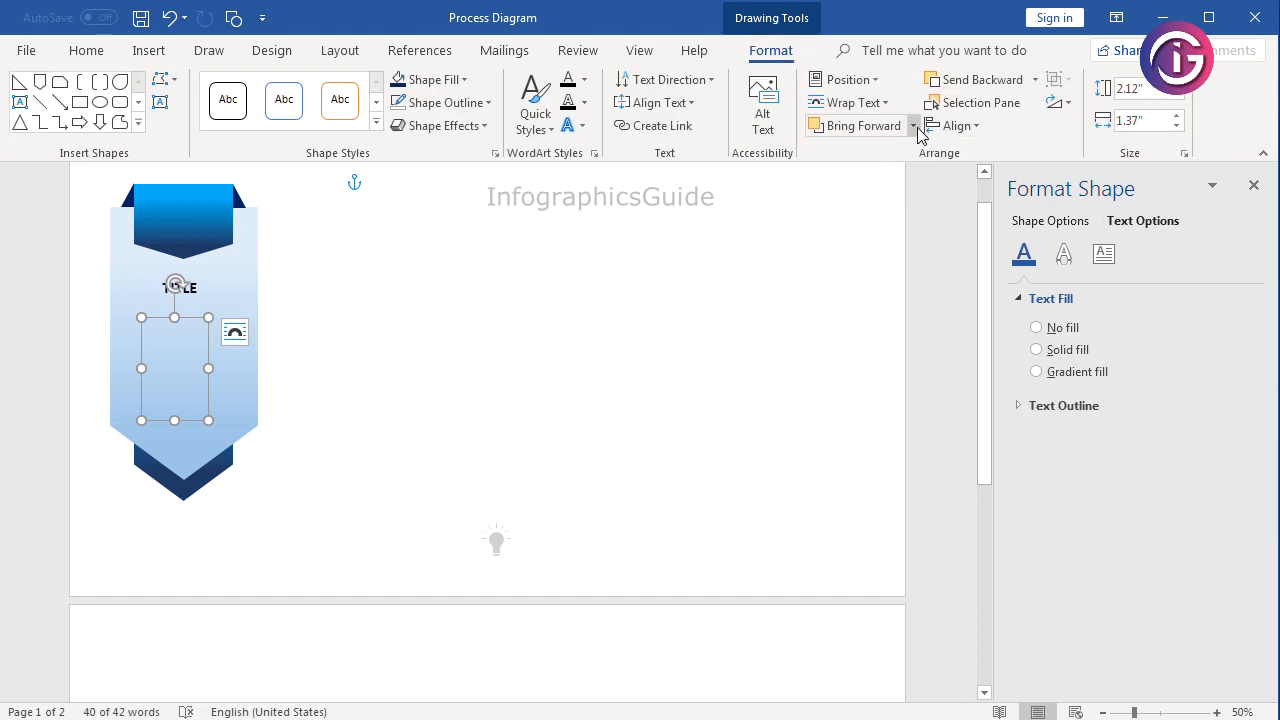
{"action": "left_click", "coordinate": [913, 125]}
{"action": "left_click", "coordinate": [872, 174]}
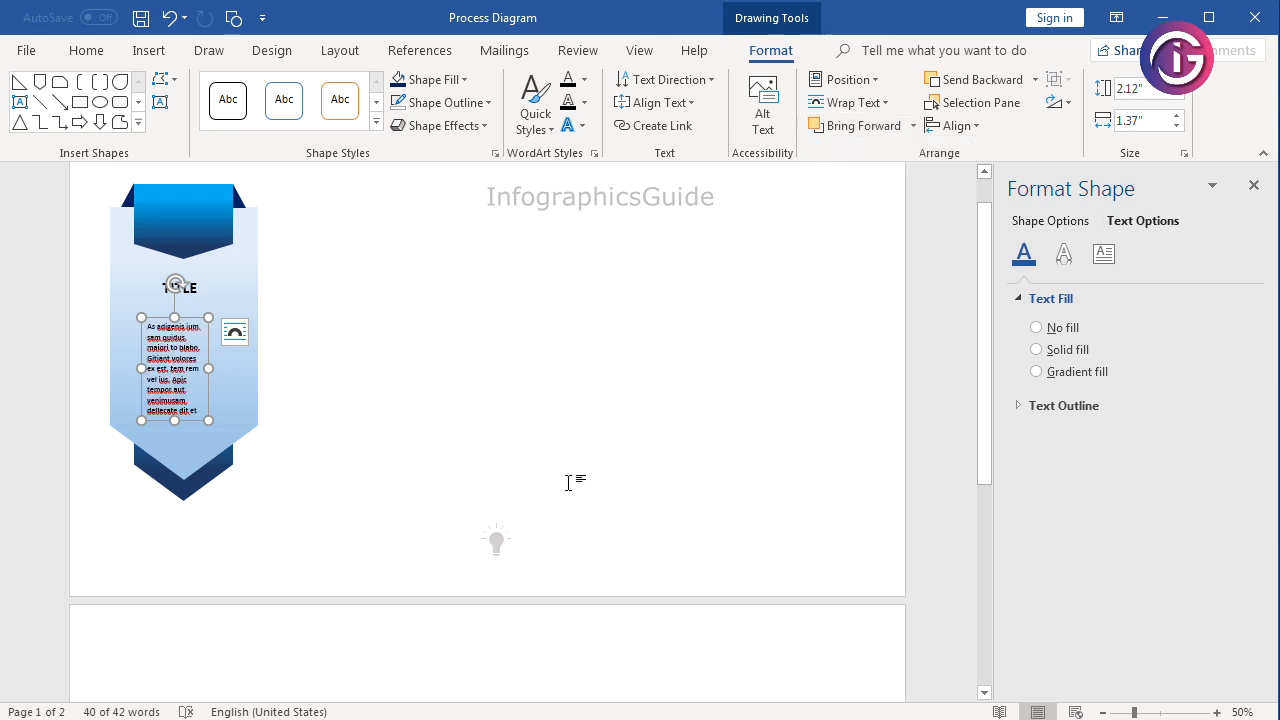
- Move the light bulb icon to the lower tip of the large banner and bring it to the front
{"action": "left_click_drag", "start_coordinate": [503, 541], "coordinate": [189, 435]}
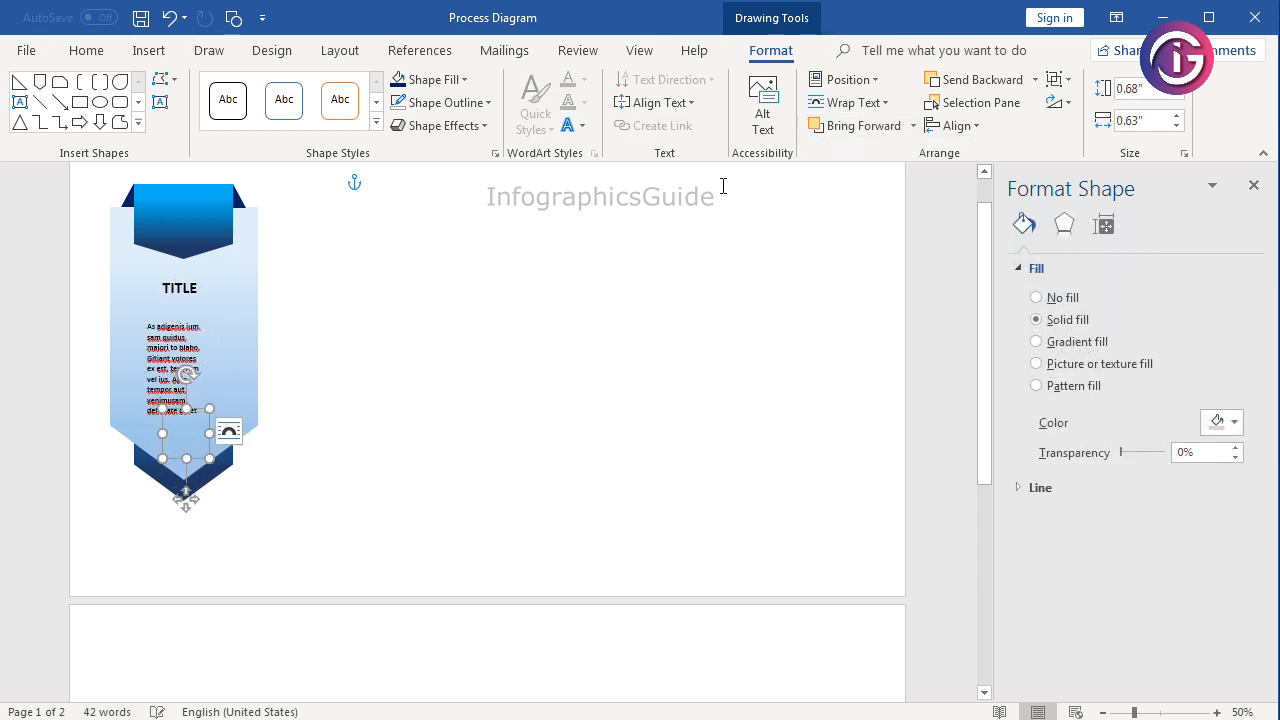
{"action": "left_click", "coordinate": [914, 126]}
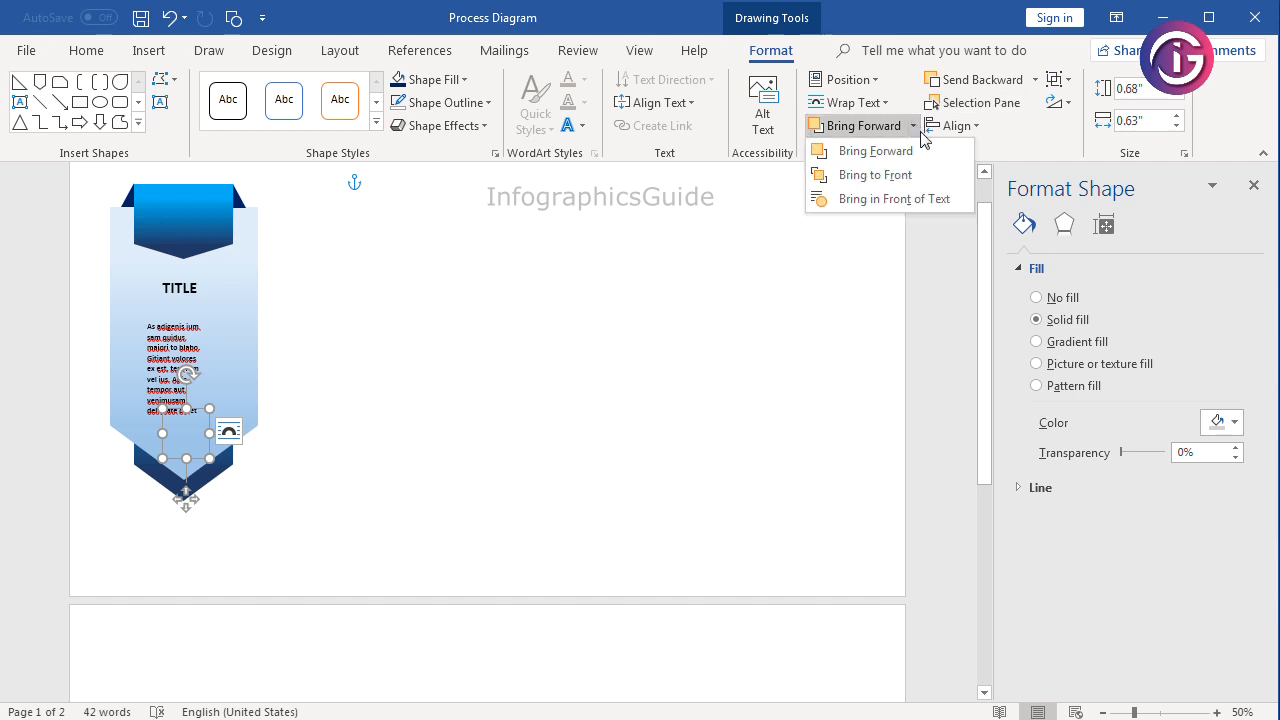
{"action": "left_click", "coordinate": [940, 172]}
{"action": "left_click", "coordinate": [519, 424]}
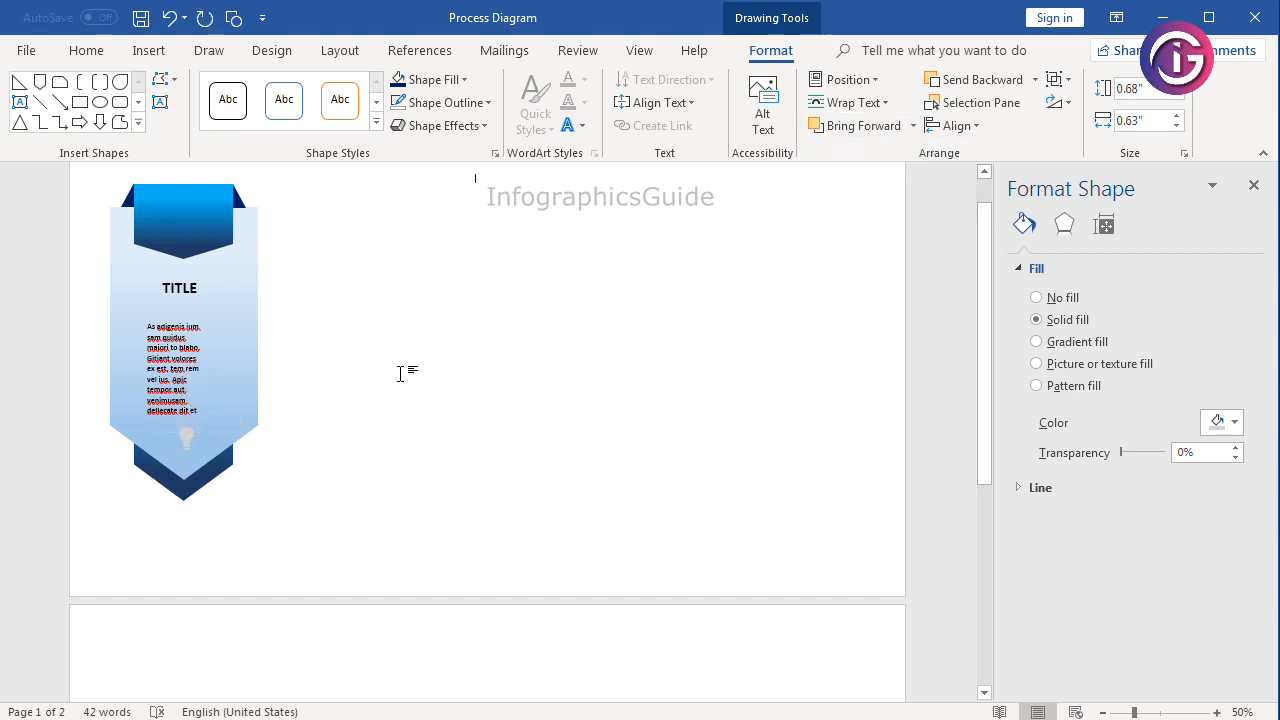
- Duplicate the TITLE text box onto the upper small blue shape and replace its text with 01
{"action": "left_click", "coordinate": [195, 292]}
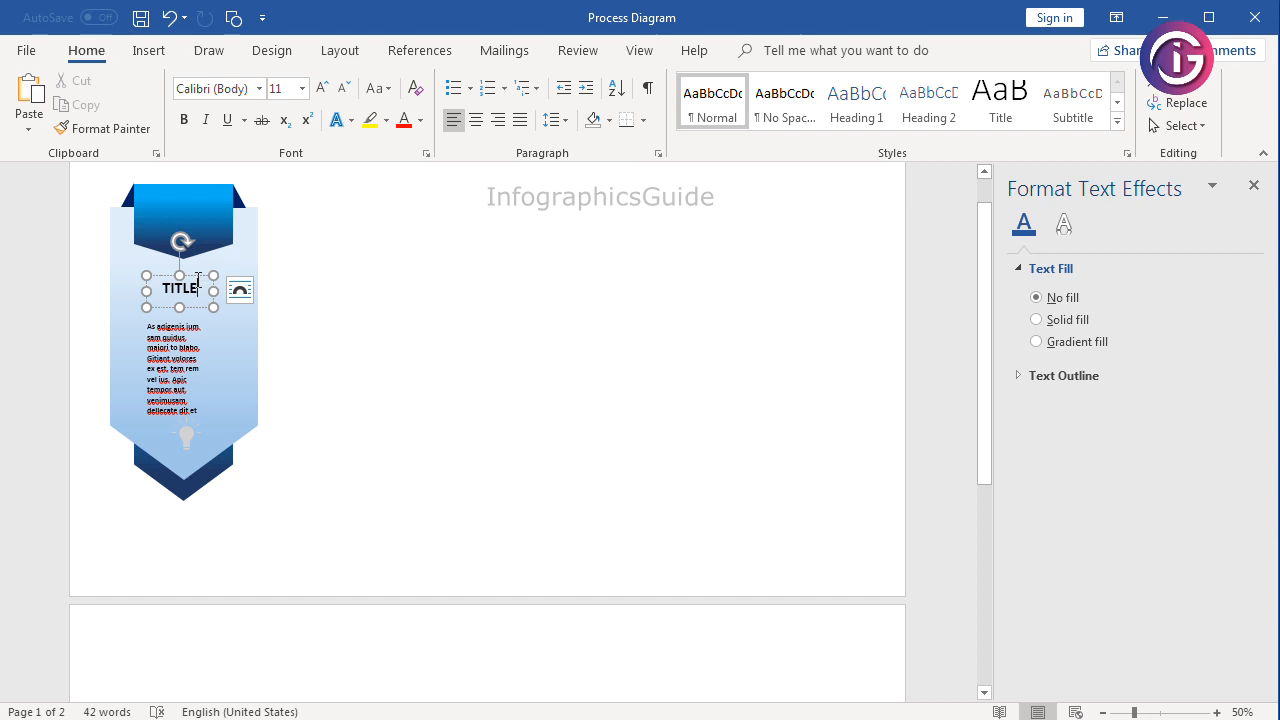
{"action": "left_click_drag", "start_coordinate": [205, 287], "coordinate": [199, 223]}
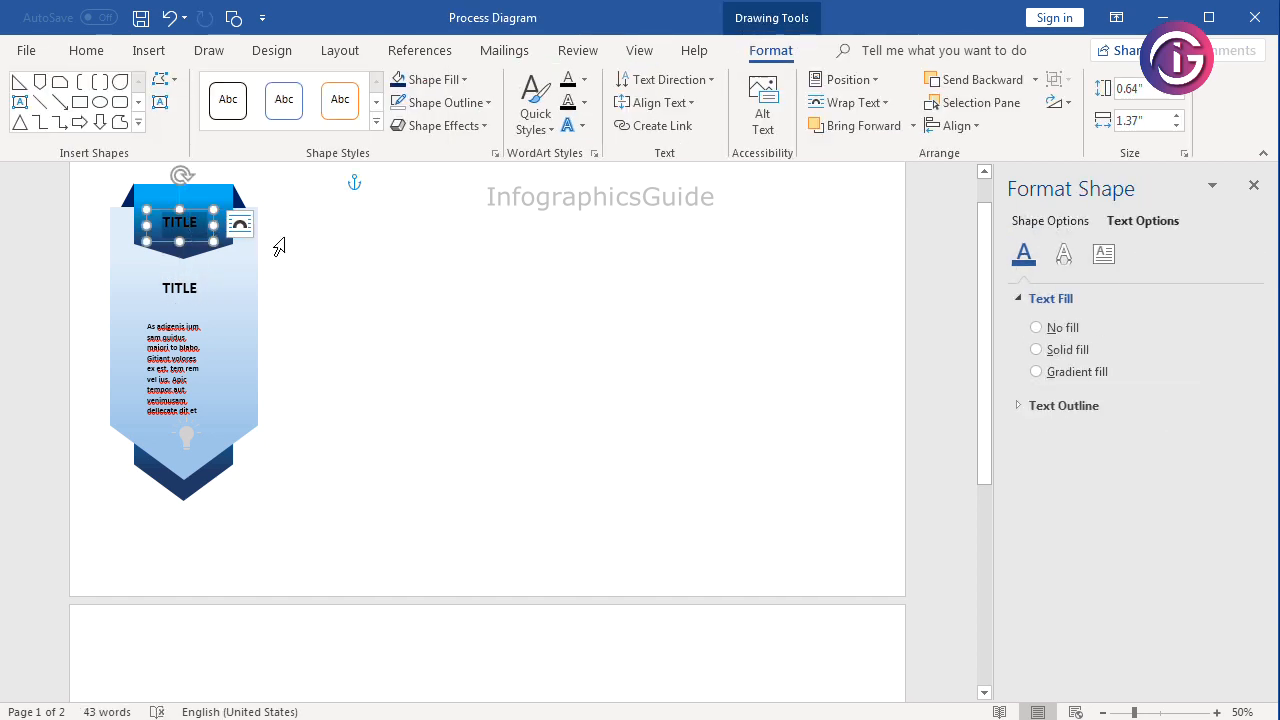
{"action": "type", "text": "01"}
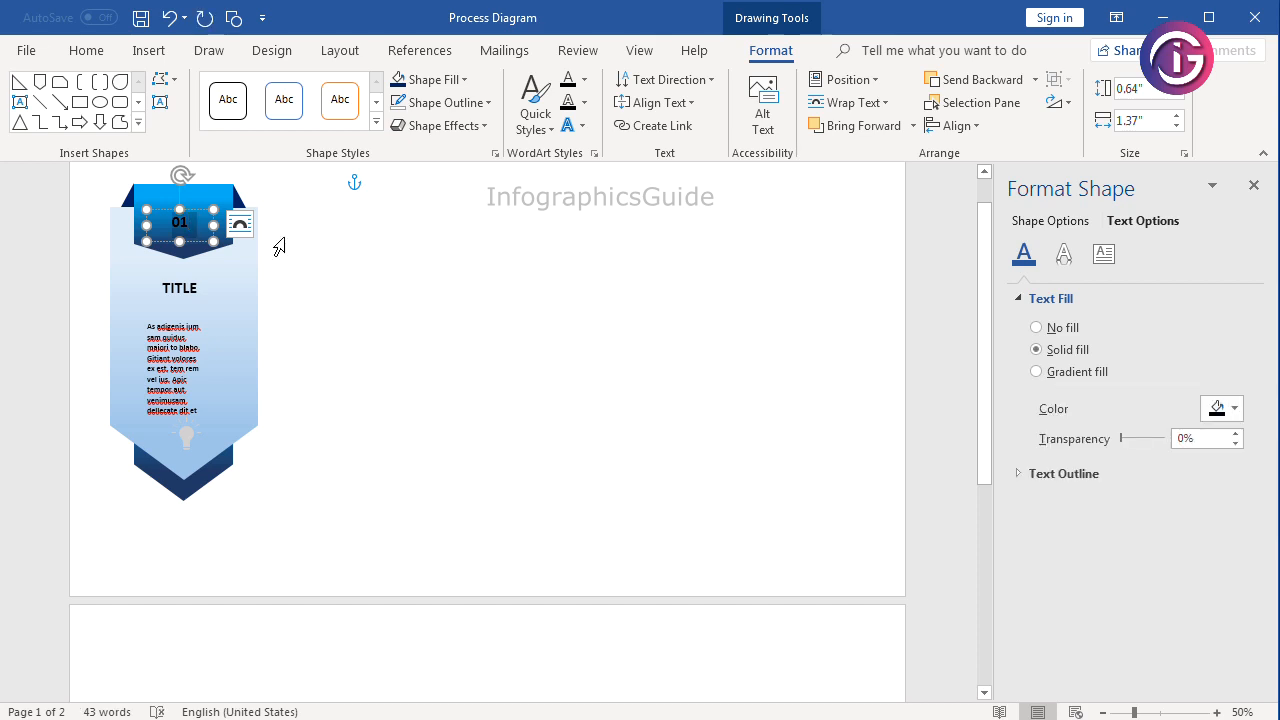
- Set the 01 text to font size 72 and extend its text box upward to about 1.18" high
{"action": "key", "text": "ctrl+a"}
{"action": "left_click", "coordinate": [76, 54]}
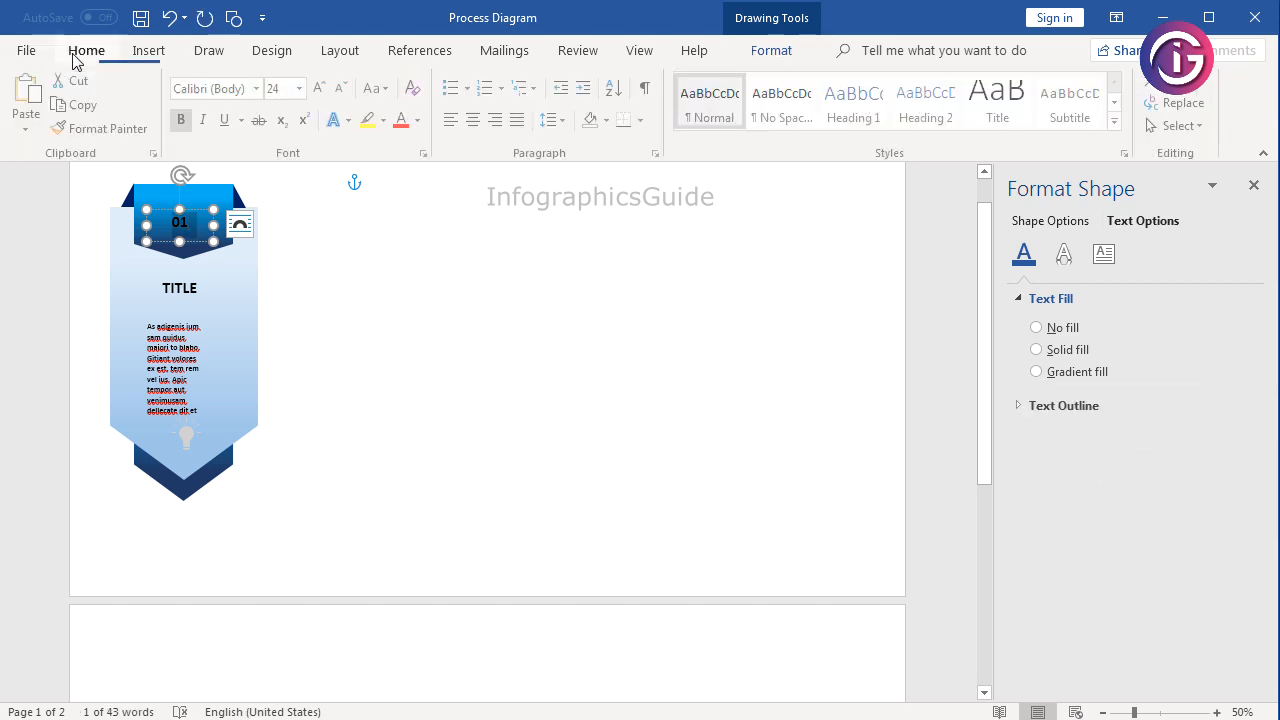
{"action": "left_click", "coordinate": [302, 88]}
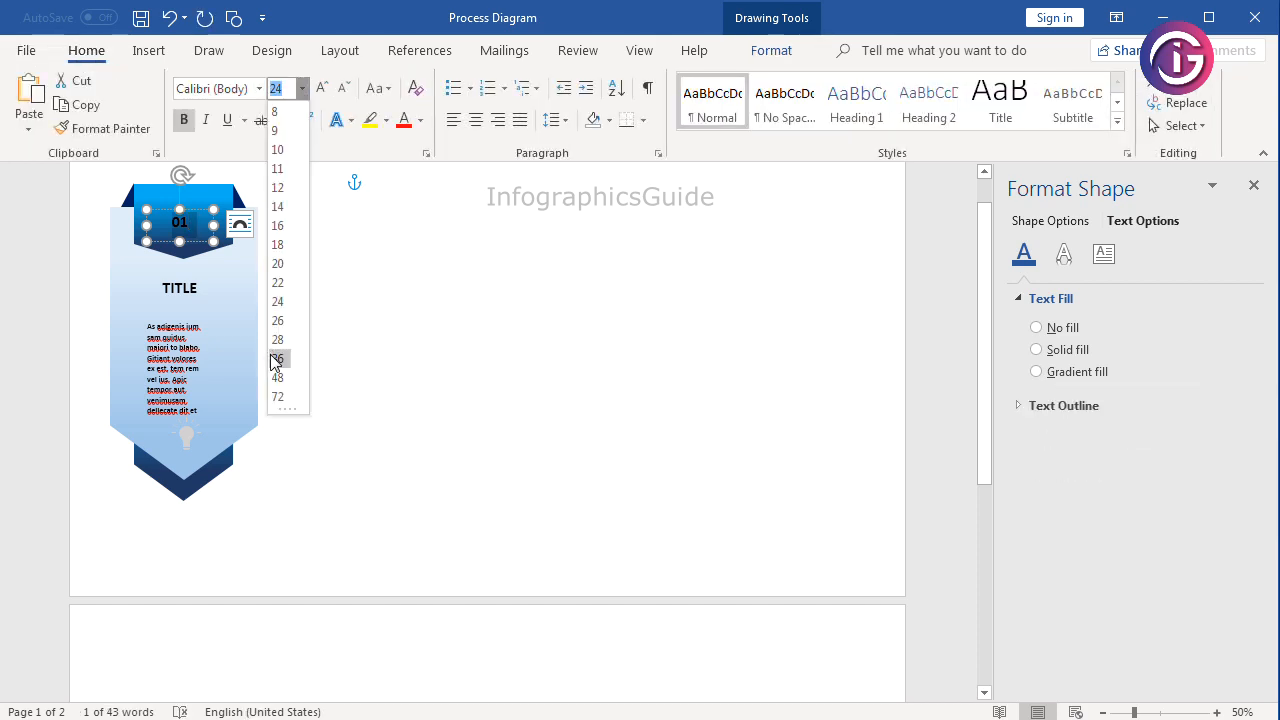
{"action": "left_click", "coordinate": [277, 396]}
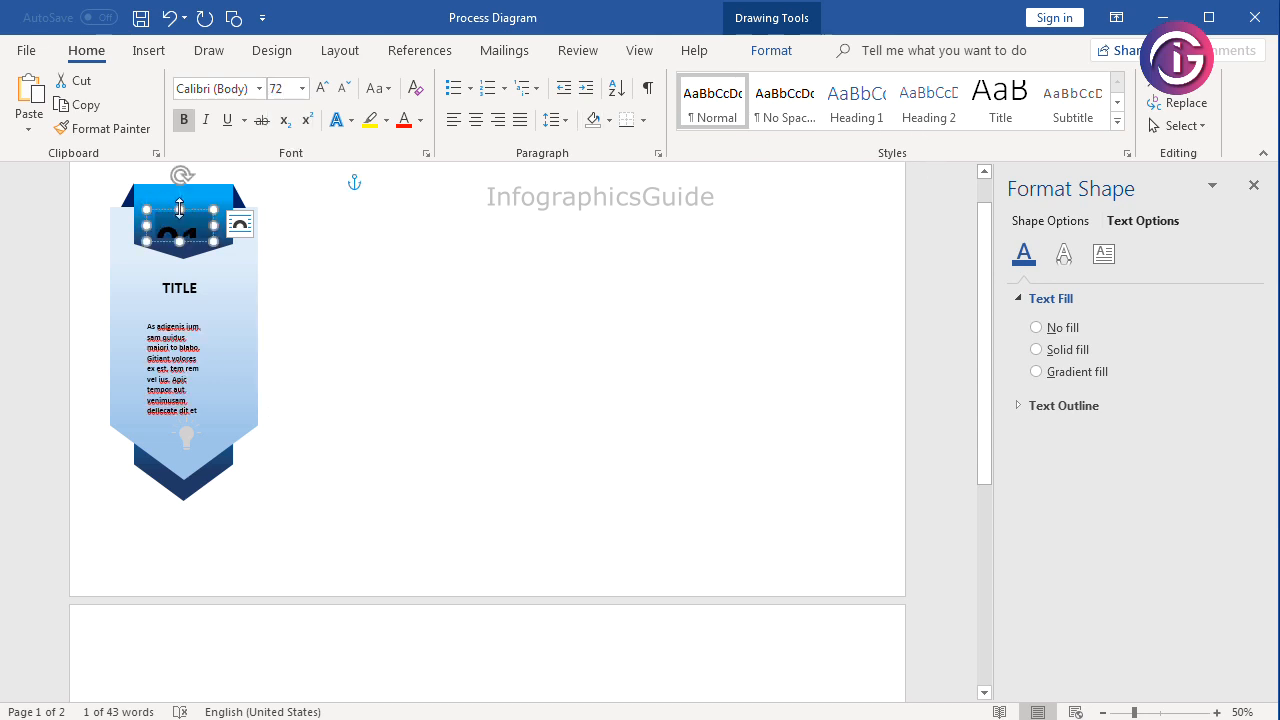
{"action": "left_click_drag", "start_coordinate": [180, 209], "coordinate": [181, 183]}
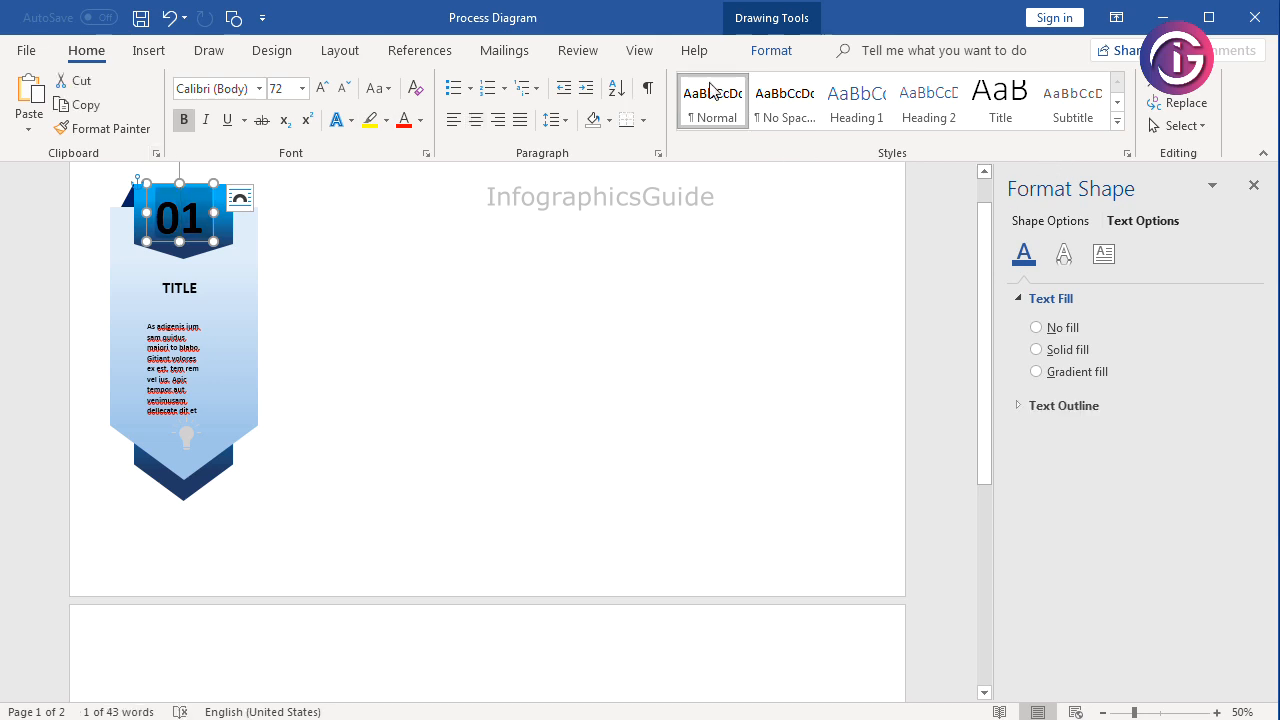
- Fill the 01 text with white and deselect it
{"action": "left_click", "coordinate": [768, 52]}
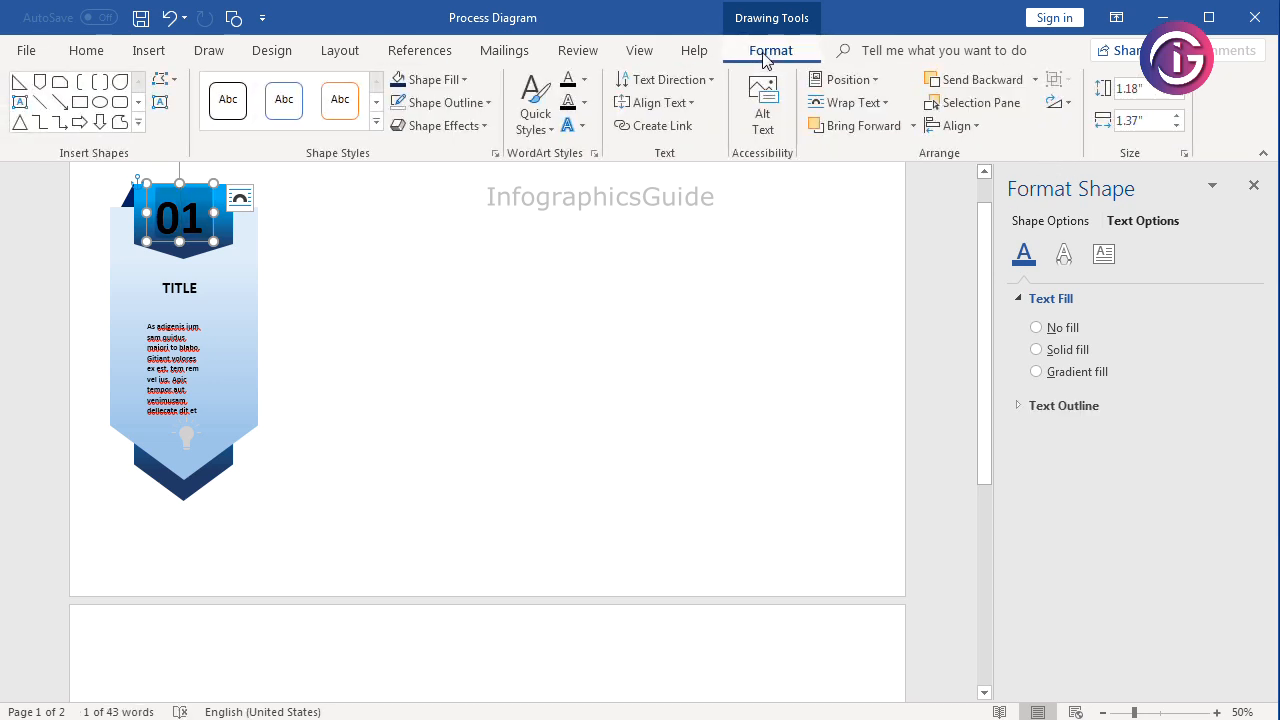
{"action": "left_click", "coordinate": [587, 82]}
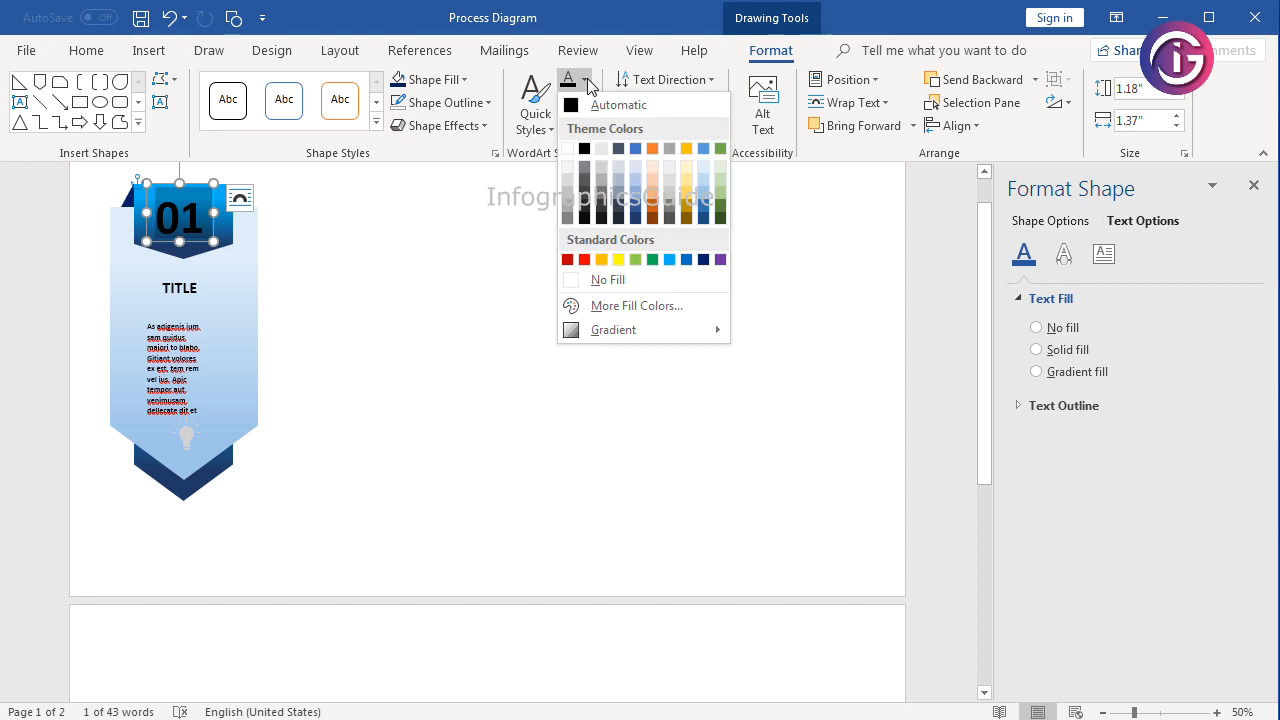
{"action": "left_click", "coordinate": [567, 149]}
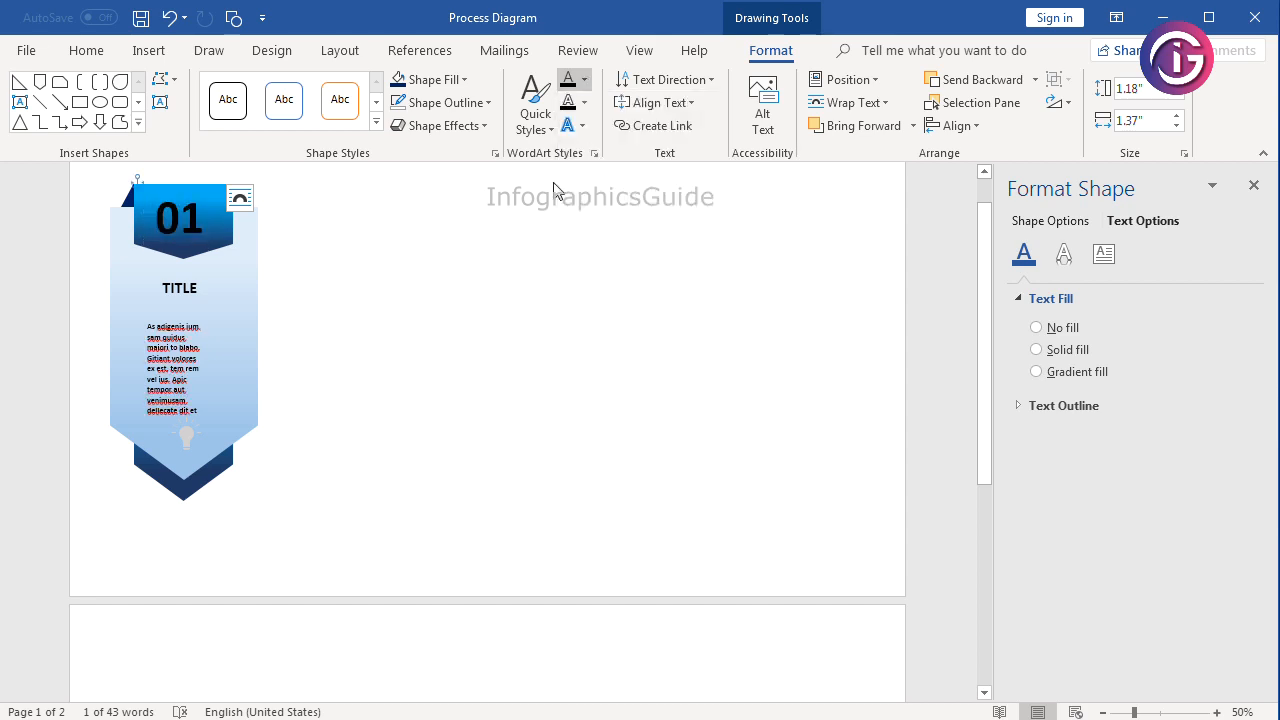
{"action": "left_click", "coordinate": [430, 409]}
- Widen the paragraph text box on both sides to about 1.94"
{"action": "left_click", "coordinate": [182, 290]}
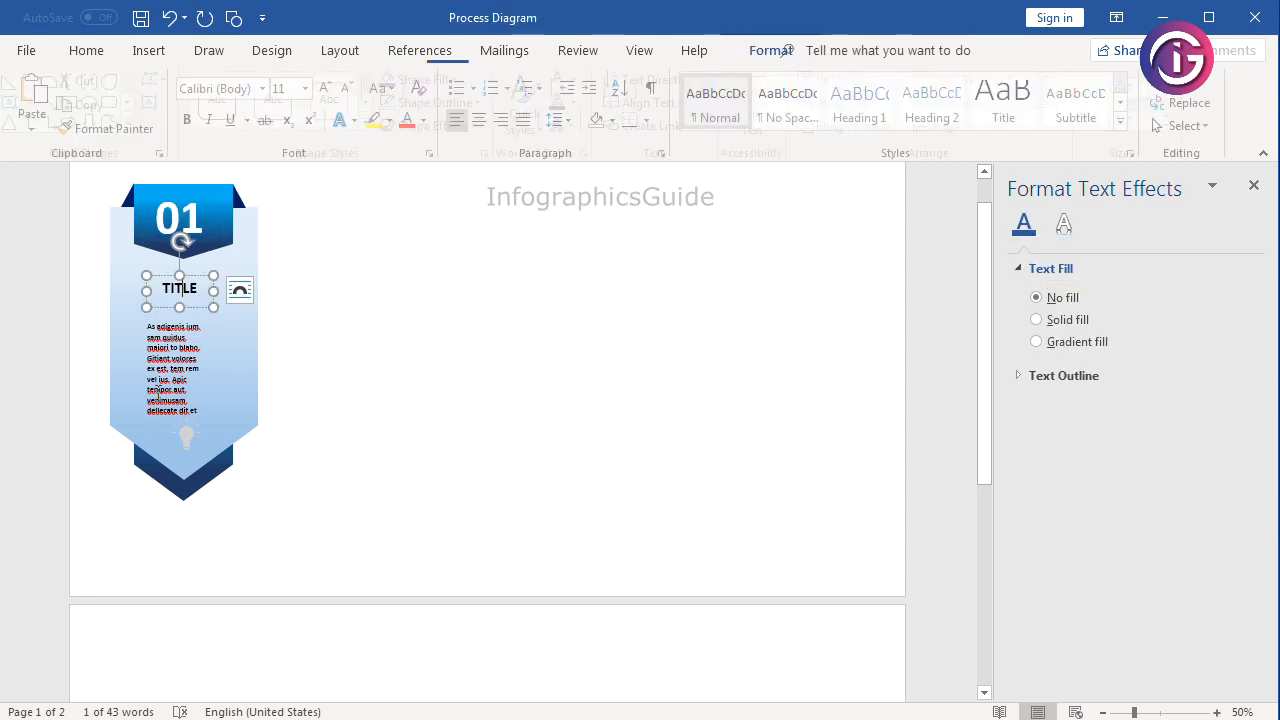
{"action": "left_click", "coordinate": [195, 368]}
{"action": "left_click_drag", "start_coordinate": [208, 369], "coordinate": [228, 369]}
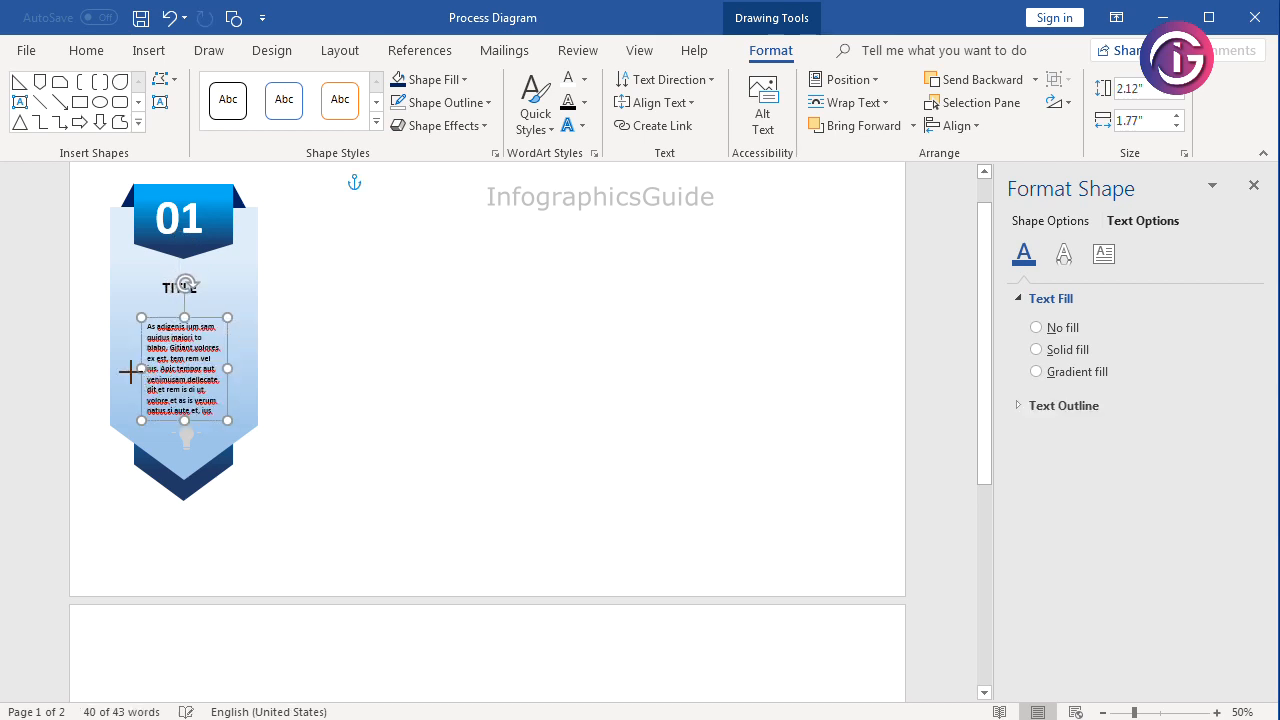
{"action": "left_click_drag", "start_coordinate": [130, 371], "coordinate": [130, 370]}
- Centre all the text in the paragraph text box
{"action": "key", "text": "ctrl+a"}
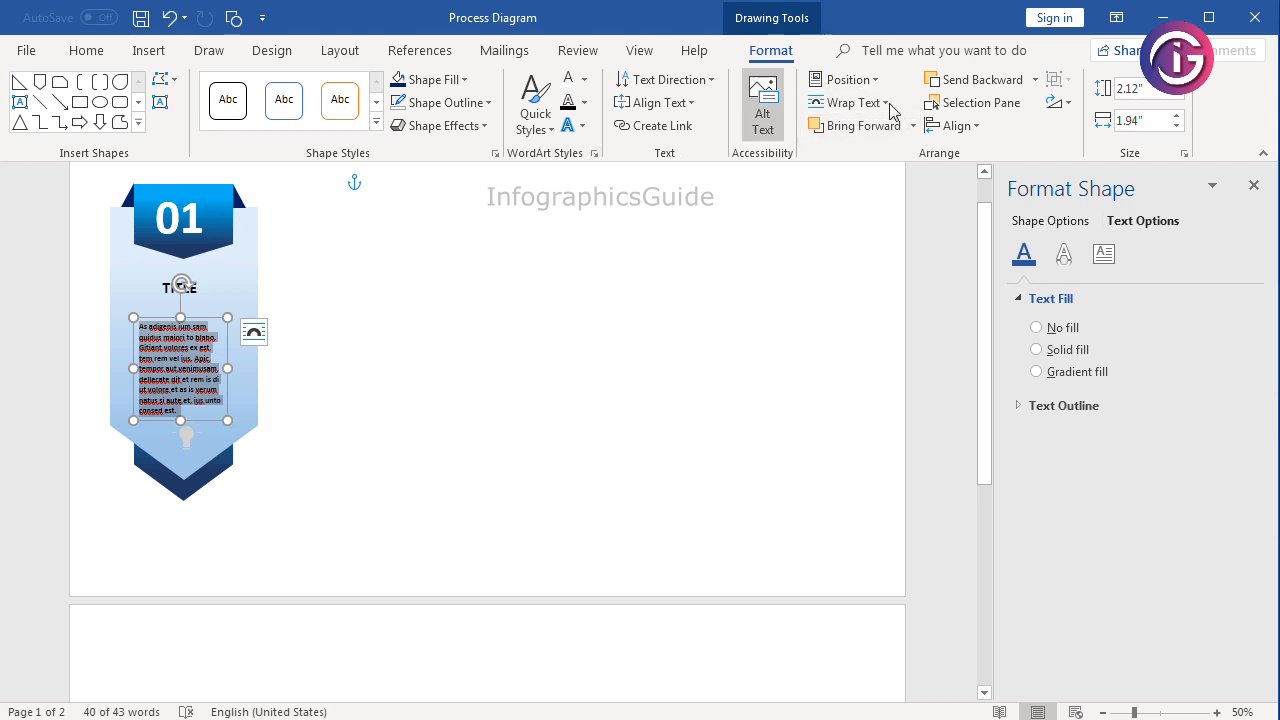
{"action": "left_click", "coordinate": [100, 55]}
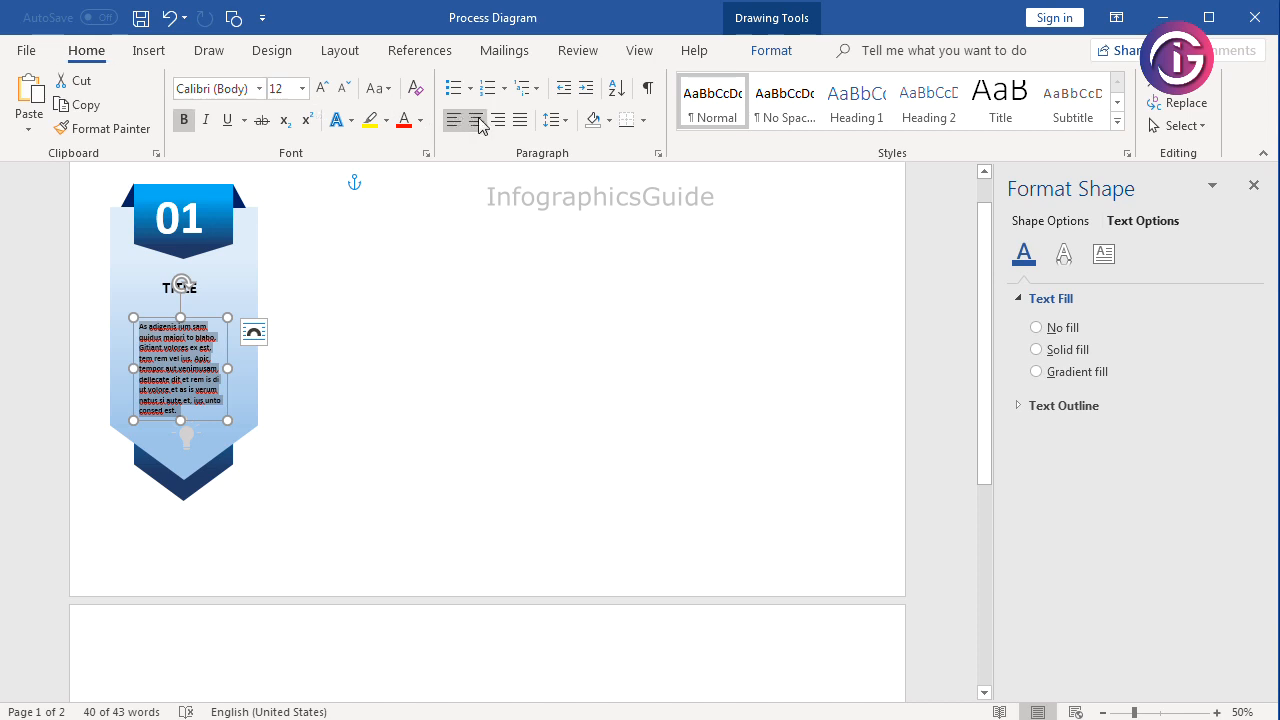
{"action": "left_click", "coordinate": [480, 122]}
- Align the TITLE and paragraph text boxes to each other with Align Center, and deselect them
{"action": "left_click", "coordinate": [215, 345]}
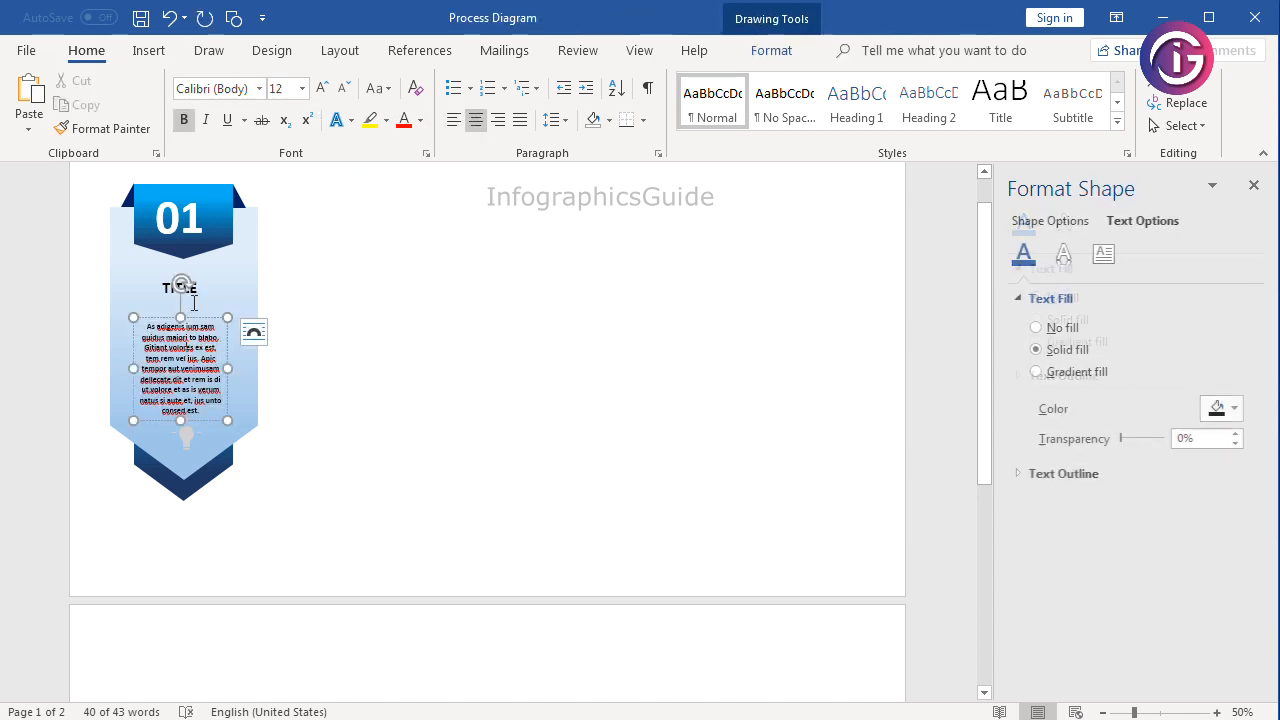
{"action": "left_click", "coordinate": [195, 291], "text": "shift"}
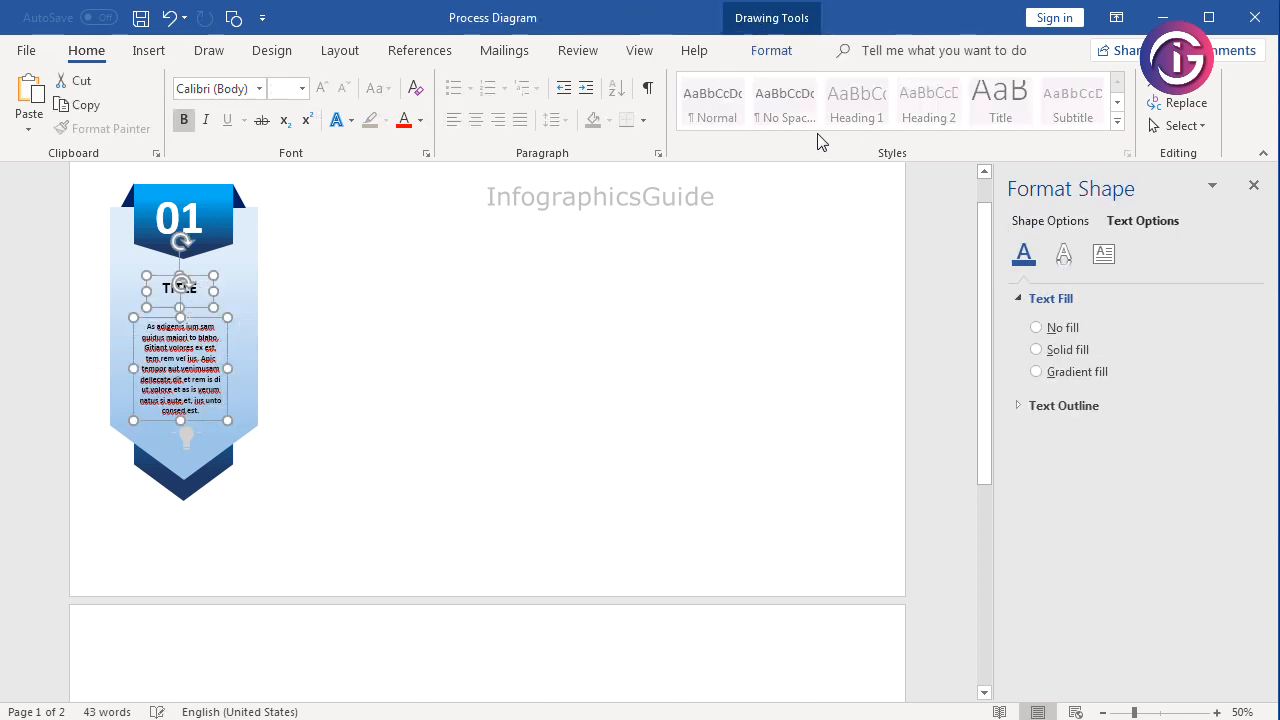
{"action": "left_click", "coordinate": [771, 51]}
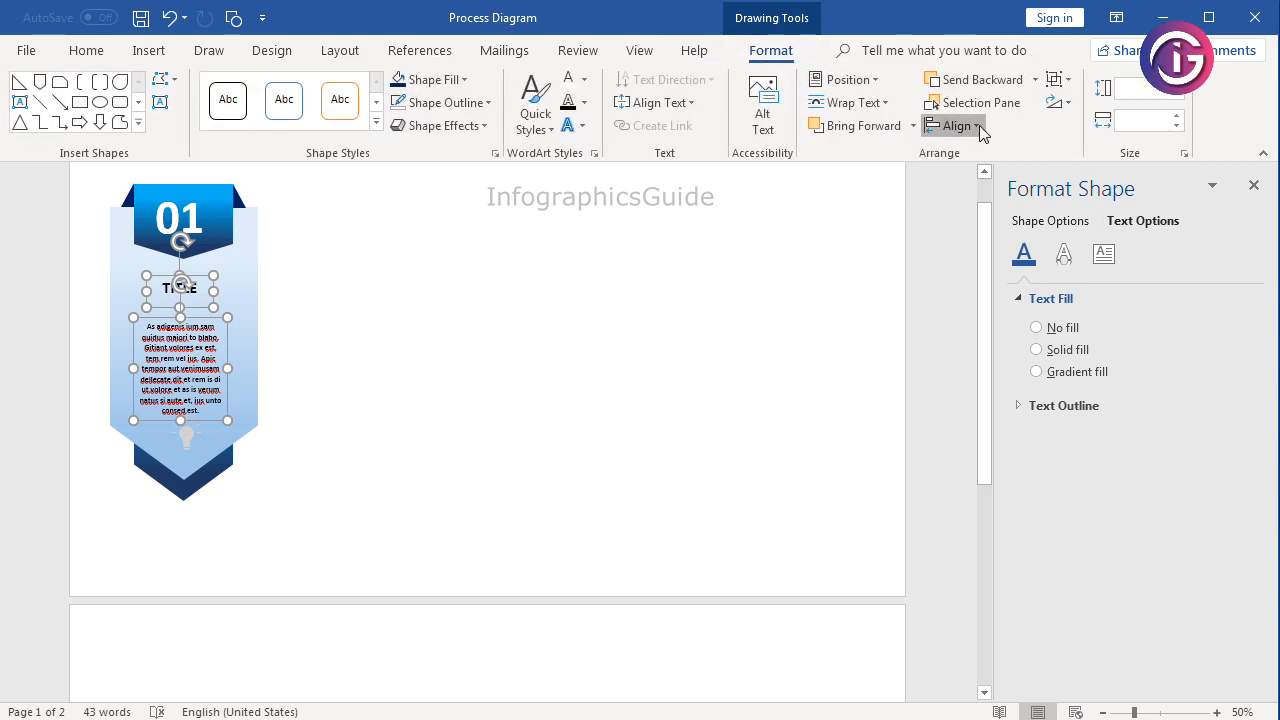
{"action": "left_click", "coordinate": [957, 126]}
{"action": "left_click", "coordinate": [984, 172]}
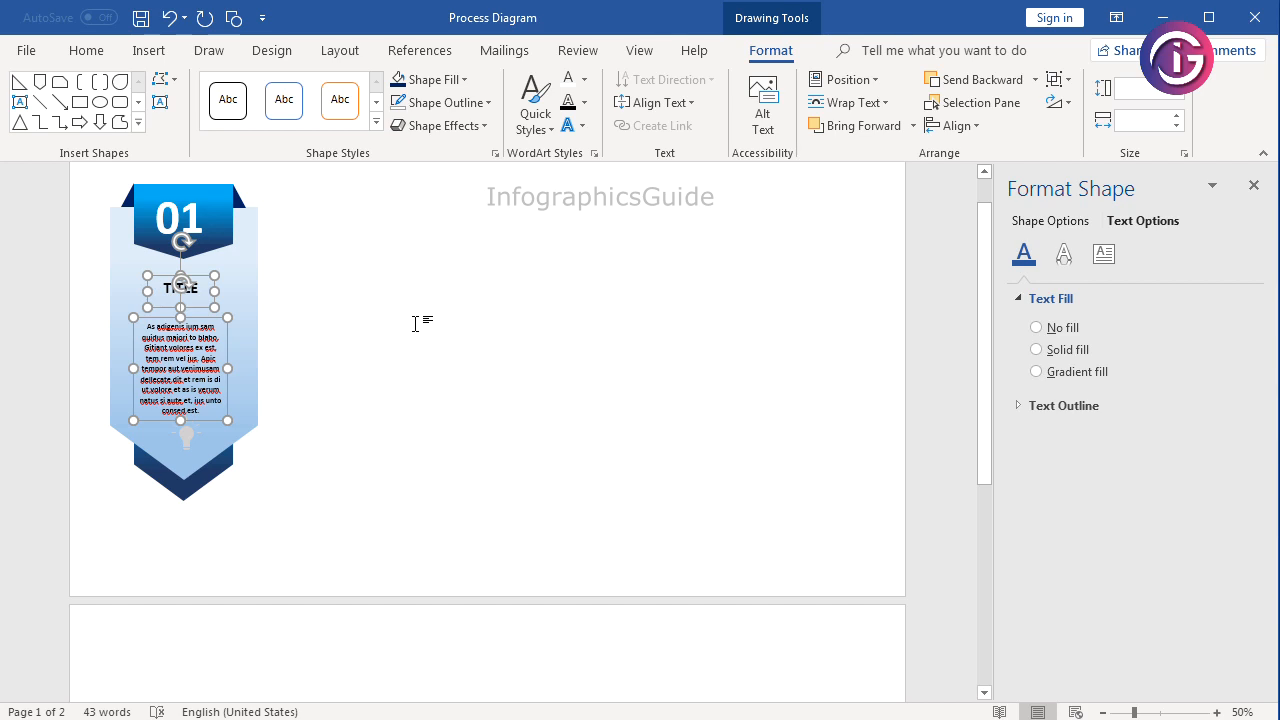
{"action": "left_click", "coordinate": [415, 323]}
- Move the paragraph text box slightly up, closer to TITLE, and deselect it
{"action": "left_click", "coordinate": [208, 320]}
{"action": "left_click_drag", "start_coordinate": [208, 320], "coordinate": [208, 305]}
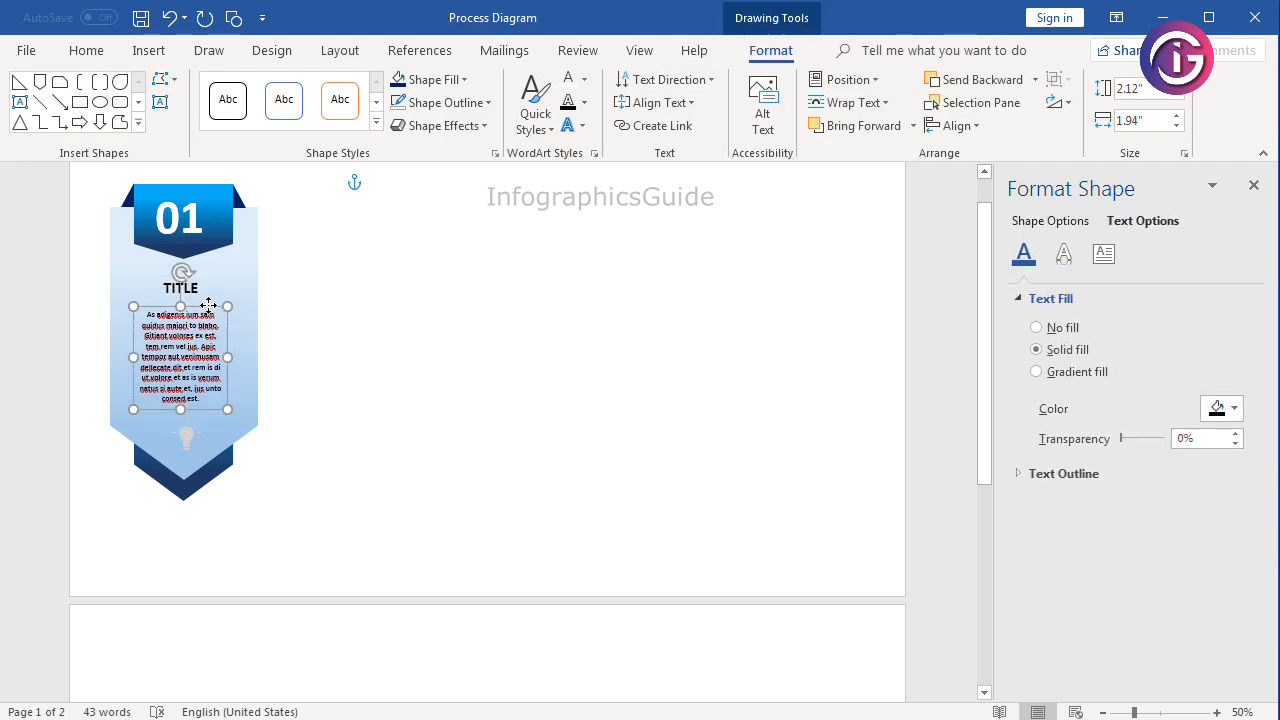
{"action": "left_click", "coordinate": [354, 406]}
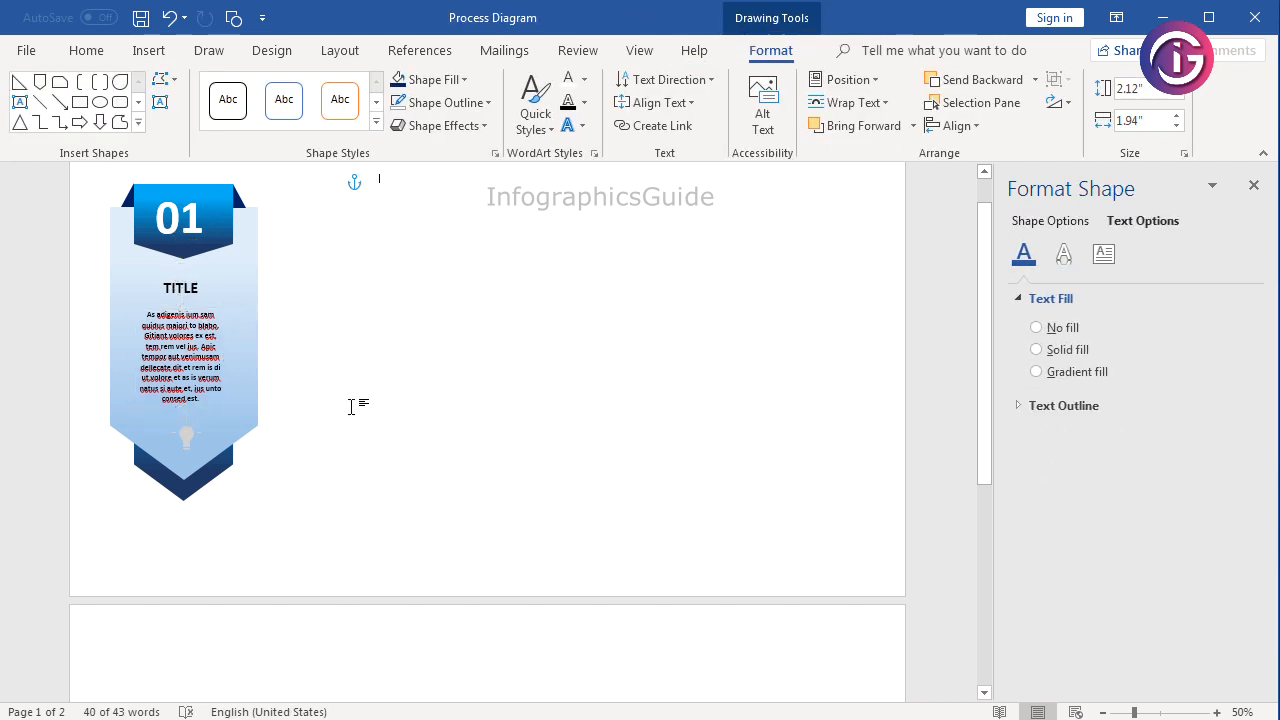
- Fill the light bulb icon with the standard Dark Blue colour
{"action": "left_click", "coordinate": [187, 437]}
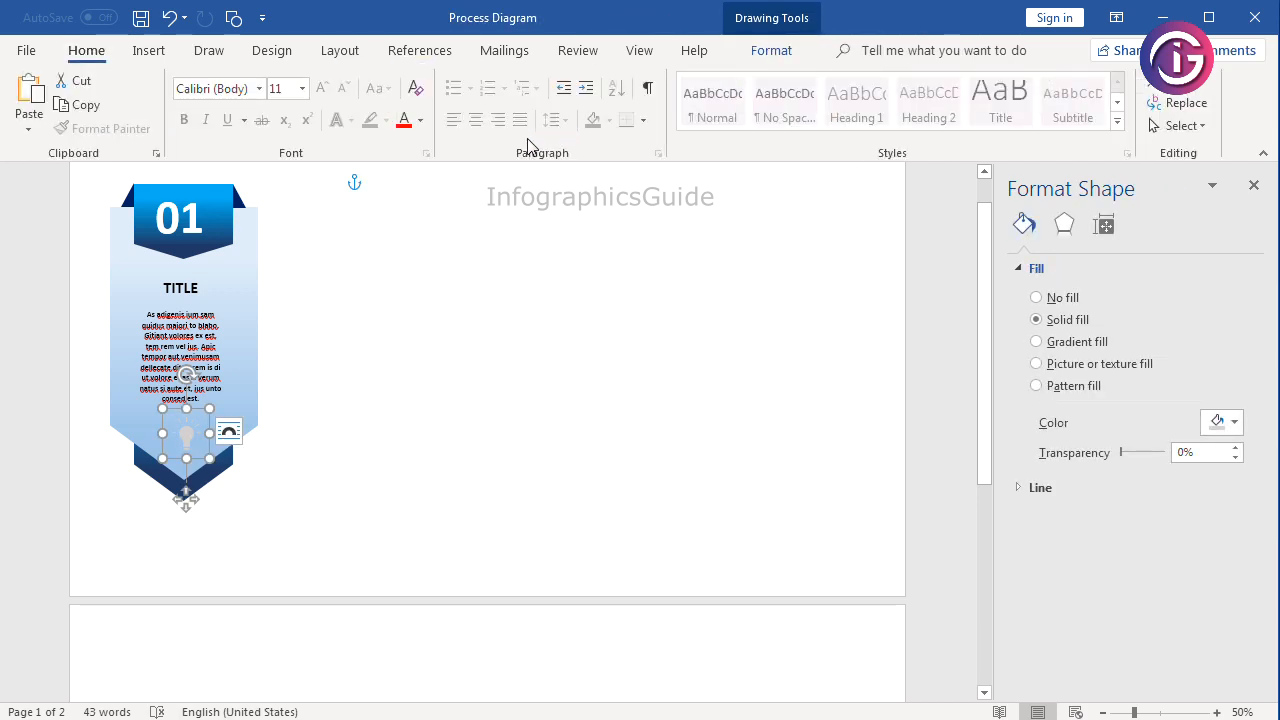
{"action": "left_click", "coordinate": [768, 51]}
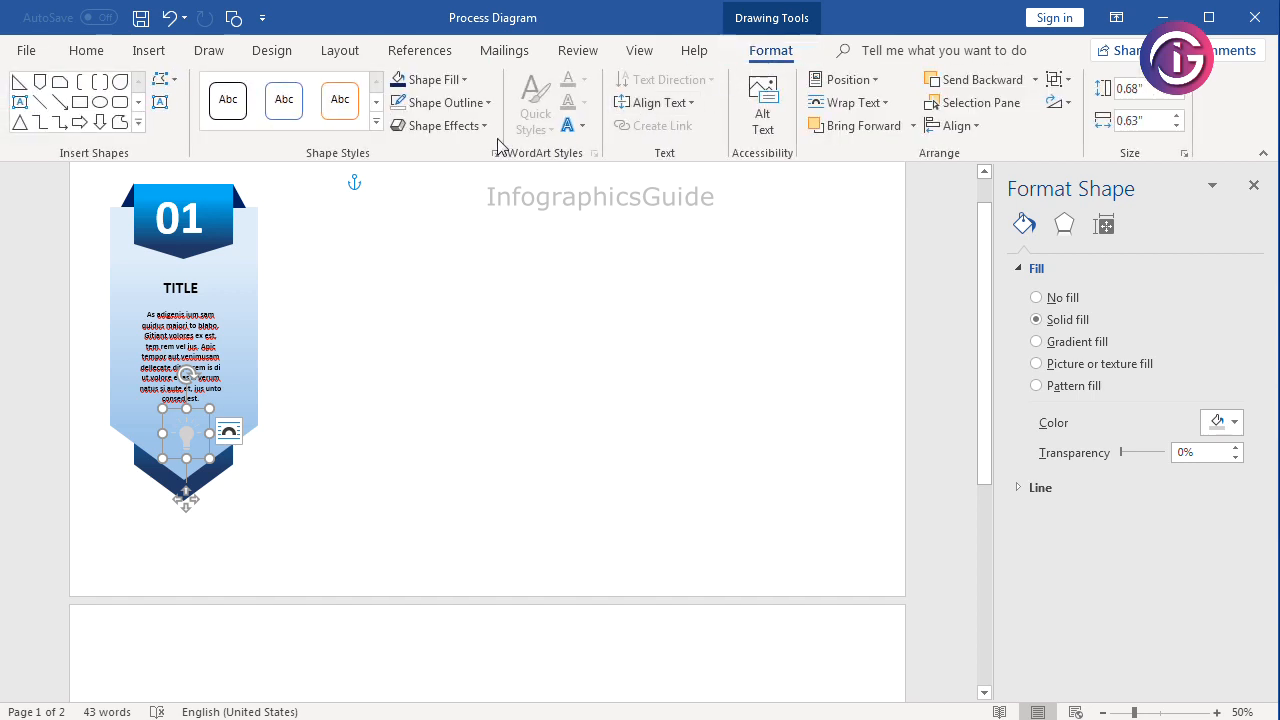
{"action": "left_click", "coordinate": [464, 79]}
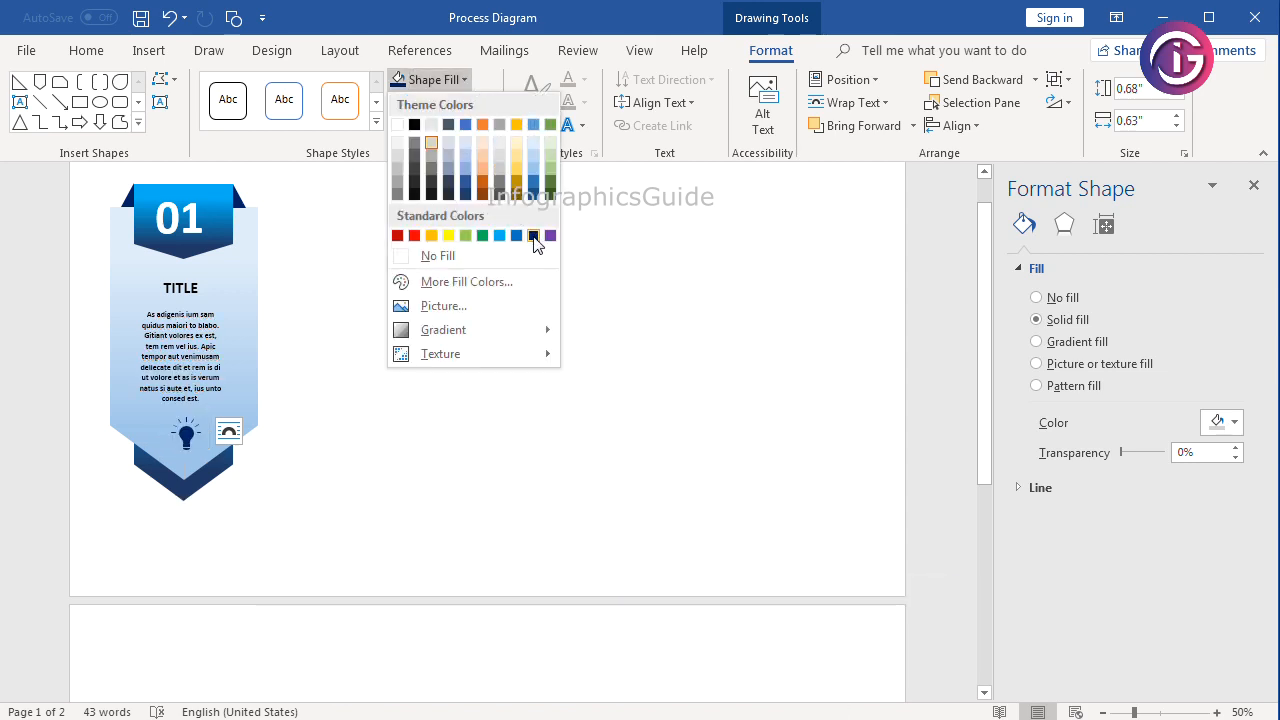
{"action": "left_click", "coordinate": [533, 235]}
- Nudge the light bulb icon slightly left and down within the banner, and deselect it
{"action": "left_click", "coordinate": [185, 435]}
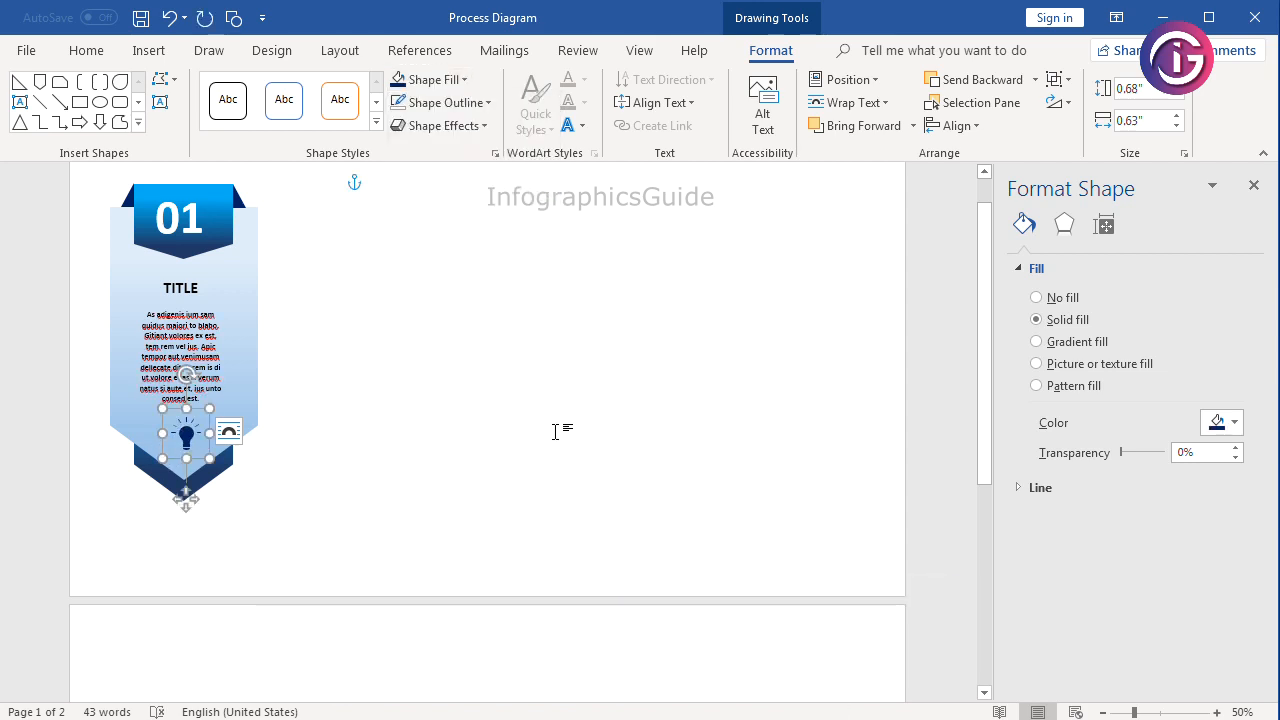
{"action": "key", "text": "Left"}
{"action": "key", "text": "Left"}
{"action": "key", "text": "Down"}
{"action": "key", "text": "Left"}
{"action": "left_click", "coordinate": [574, 428]}
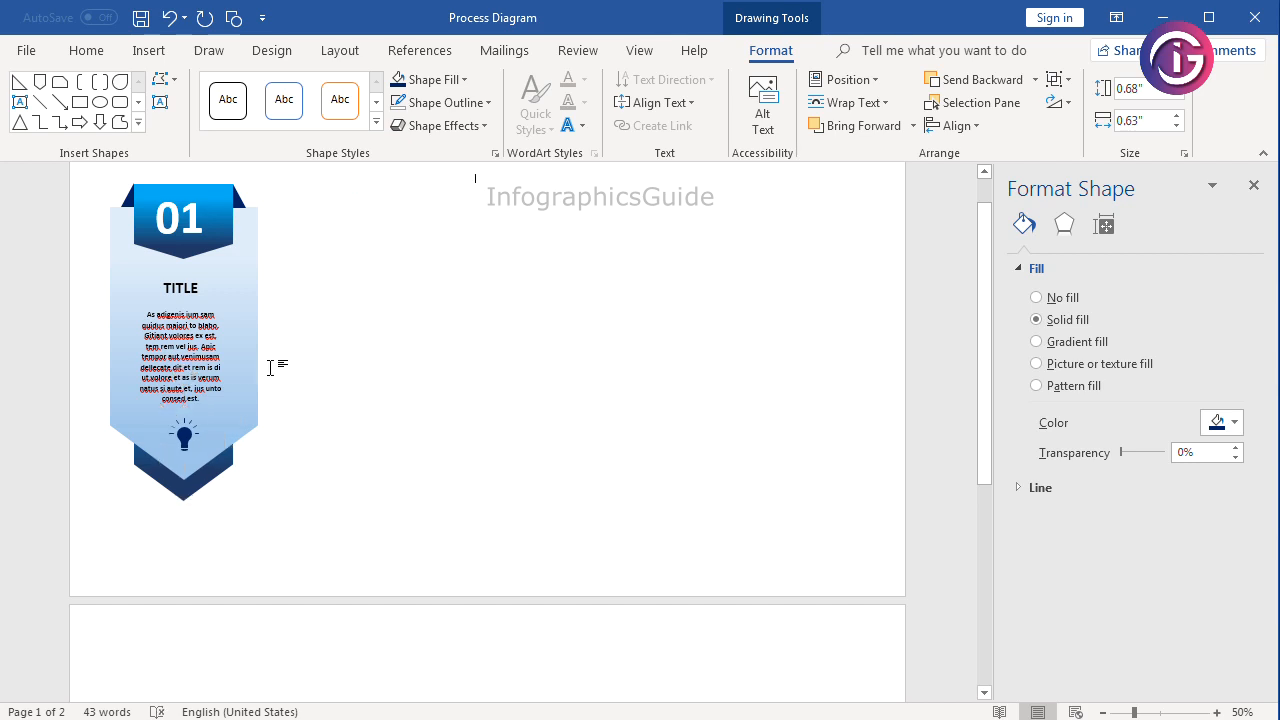
- Change the TITLE text fill to the standard Dark Blue colour and deselect the text box
{"action": "left_click", "coordinate": [189, 289]}
{"action": "left_click", "coordinate": [771, 50]}
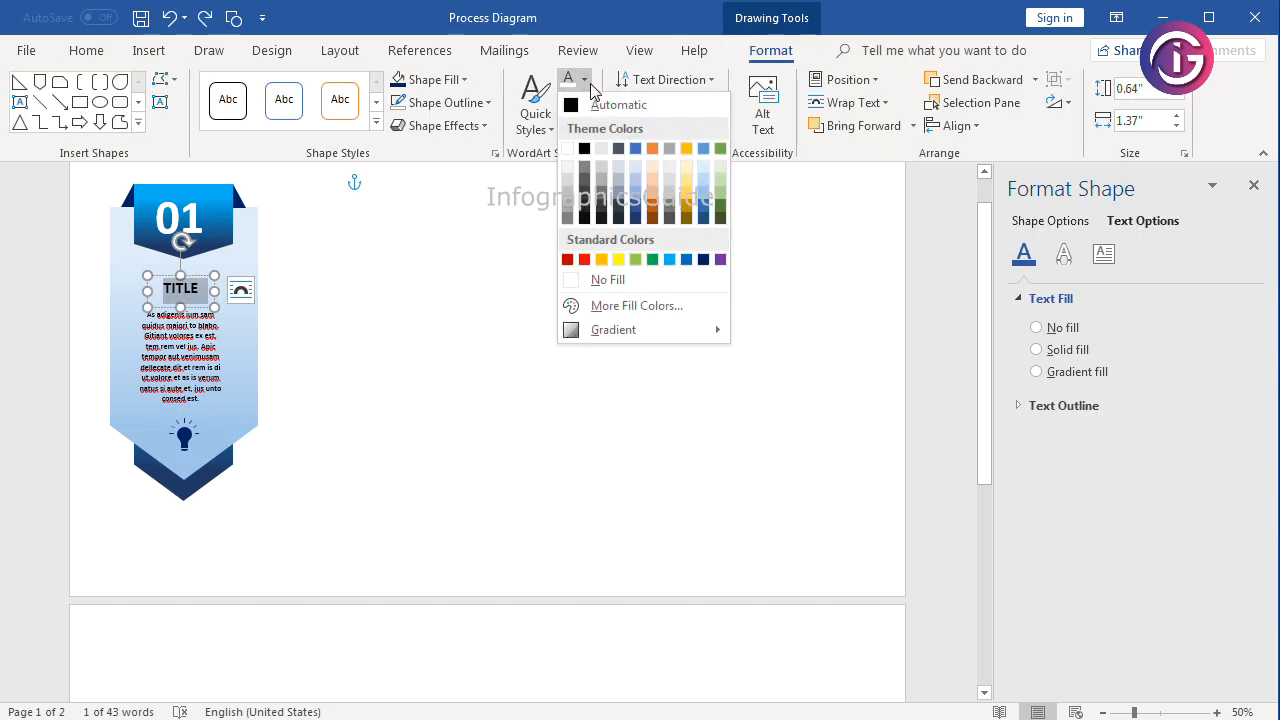
{"action": "left_click", "coordinate": [584, 79]}
{"action": "left_click", "coordinate": [704, 260]}
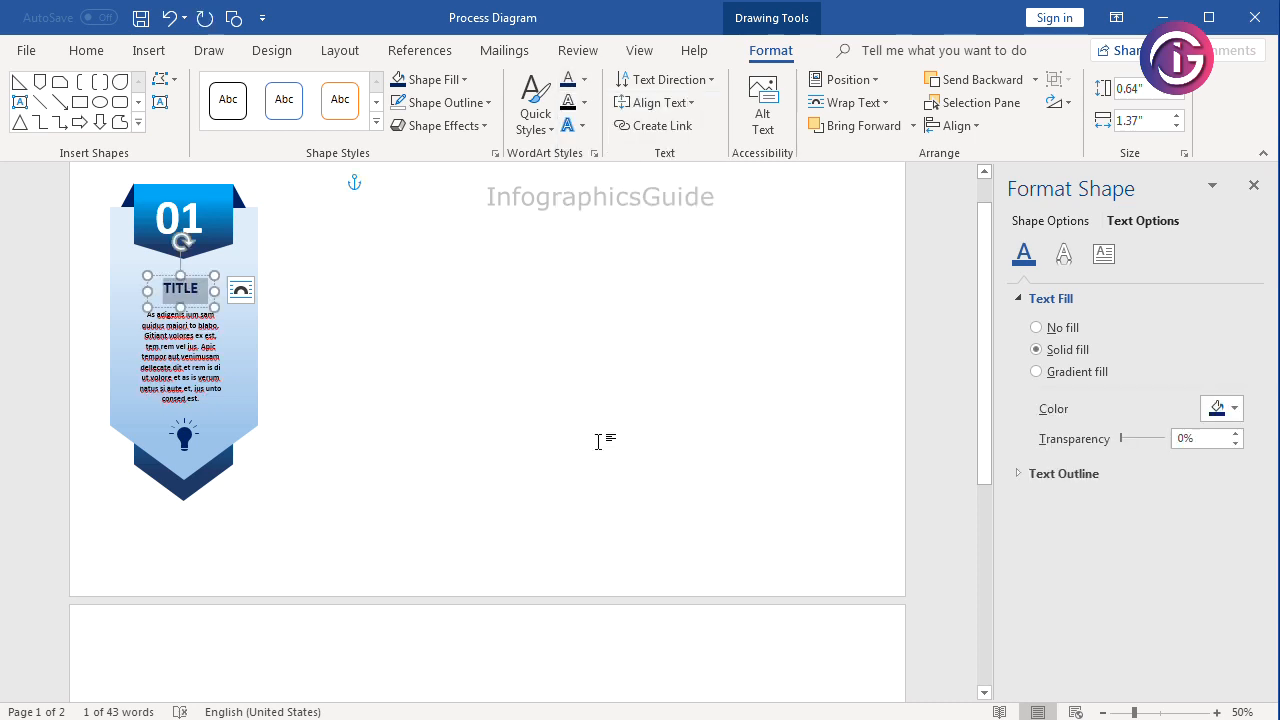
{"action": "left_click", "coordinate": [598, 441]}
- Set the font size of all the paragraph text below TITLE to 18
{"action": "double_click", "coordinate": [235, 357]}
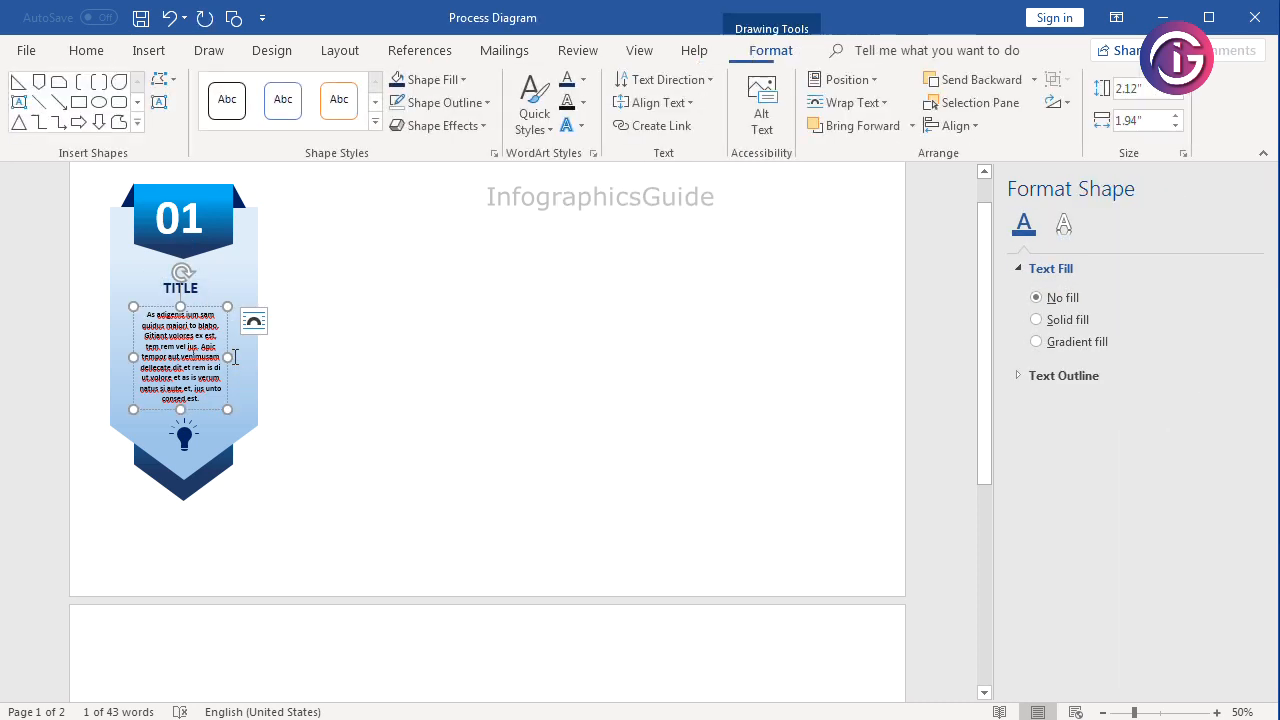
{"action": "key", "text": "ctrl+a"}
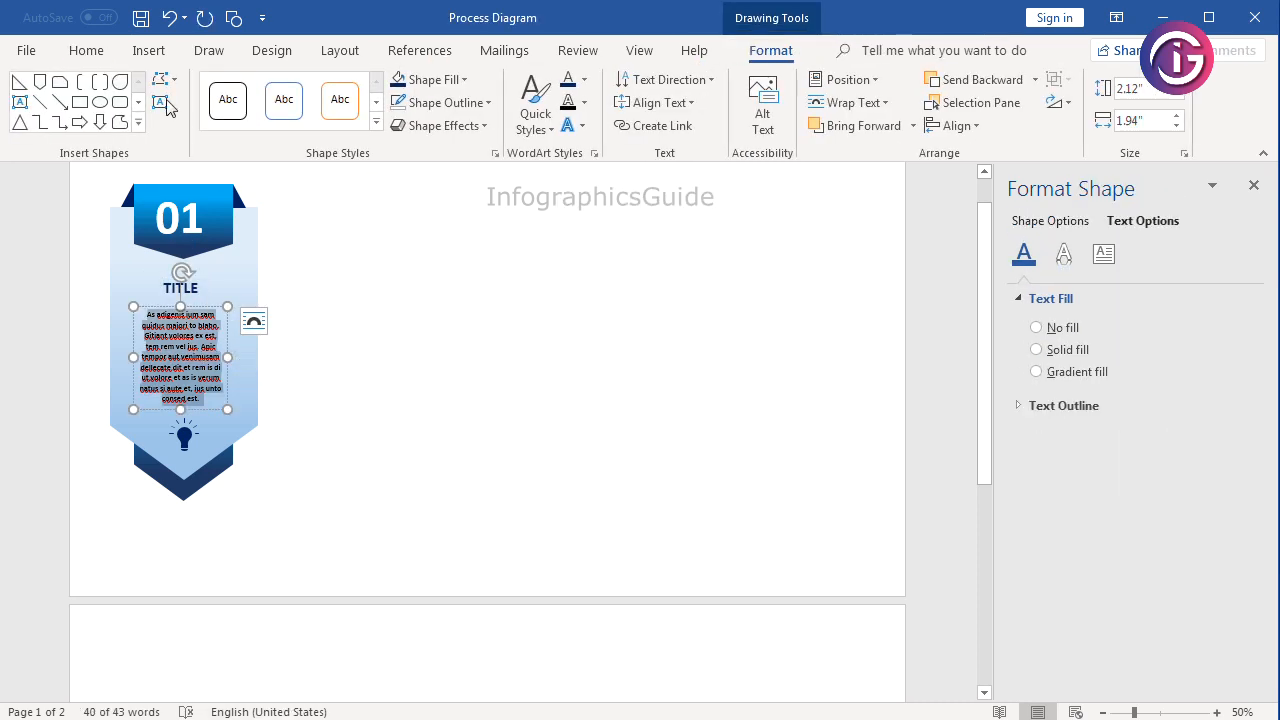
{"action": "left_click", "coordinate": [87, 52]}
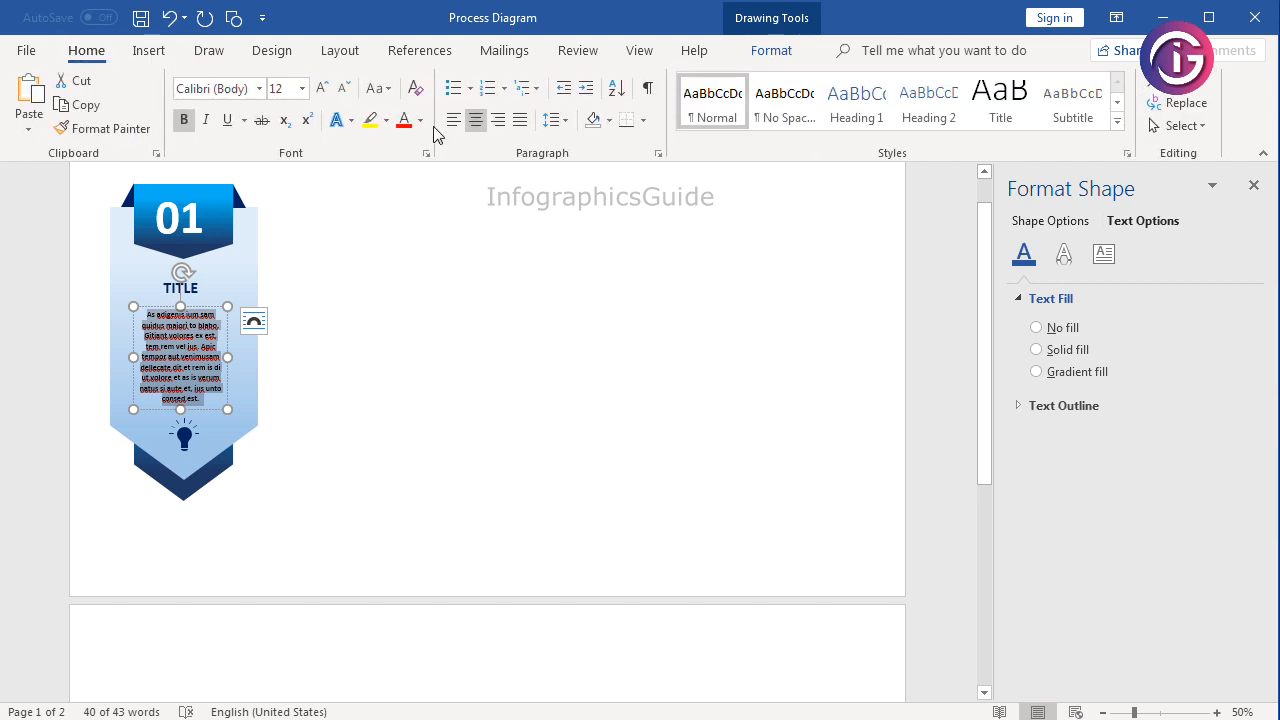
{"action": "left_click", "coordinate": [303, 89]}
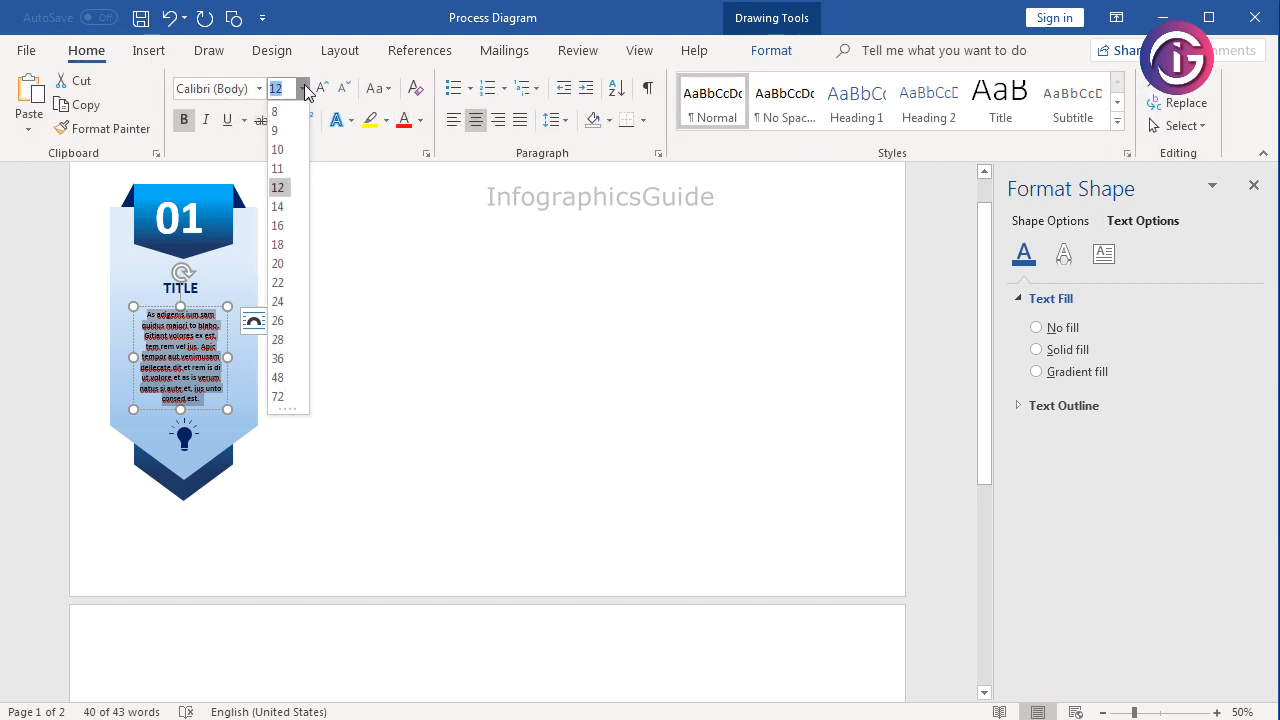
{"action": "left_click", "coordinate": [280, 245]}
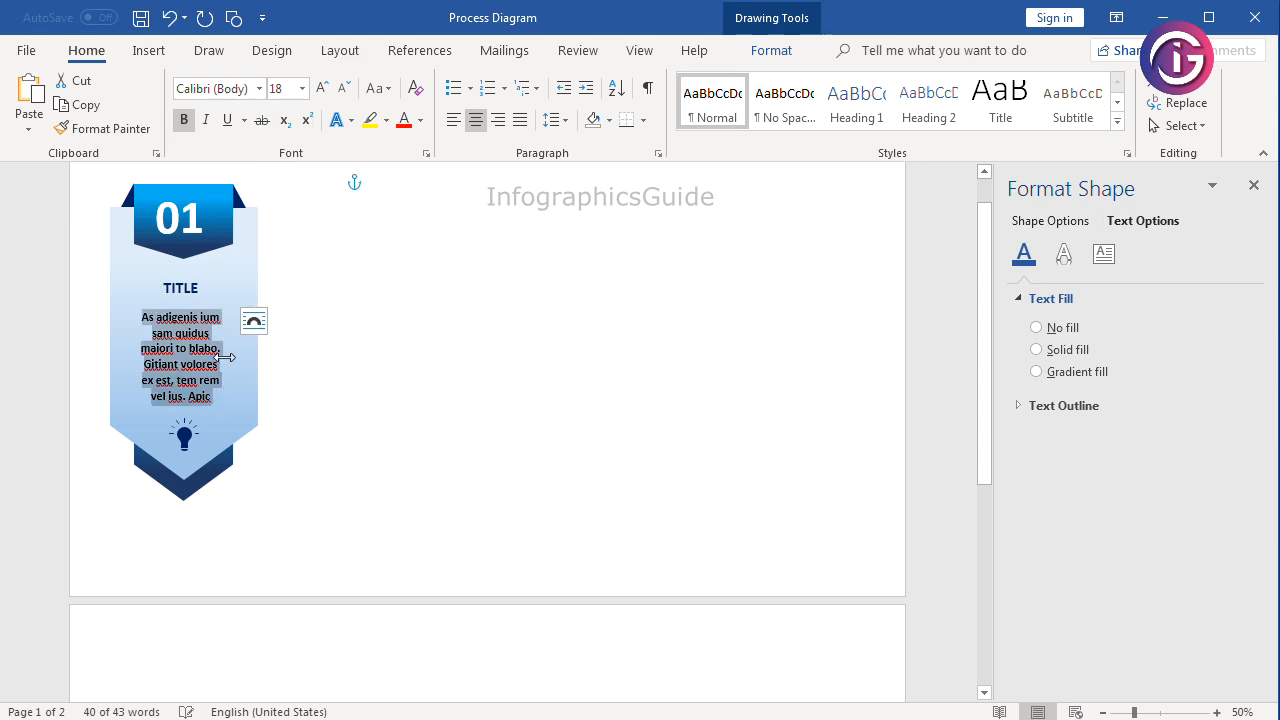
- Widen the paragraph text box on both sides so it nearly spans the light blue banner
{"action": "left_click", "coordinate": [235, 357]}
{"action": "left_click_drag", "start_coordinate": [235, 357], "coordinate": [242, 357]}
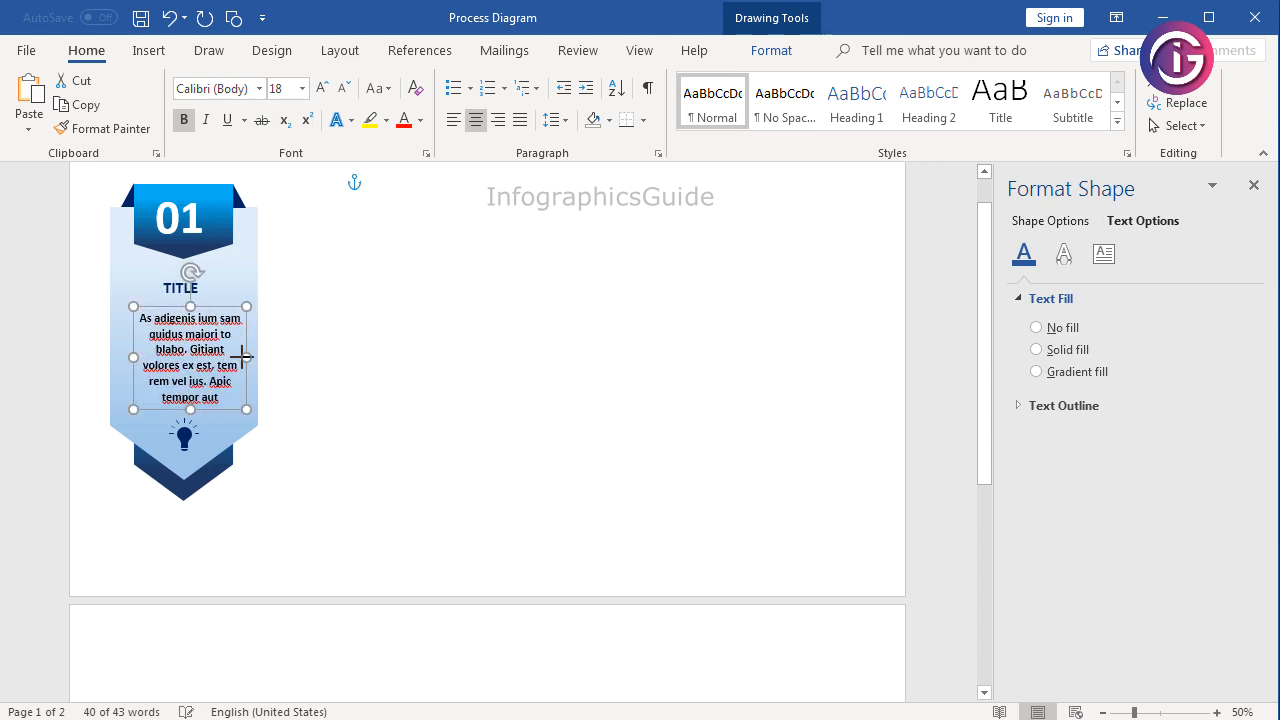
{"action": "left_click_drag", "start_coordinate": [123, 357], "coordinate": [121, 357]}
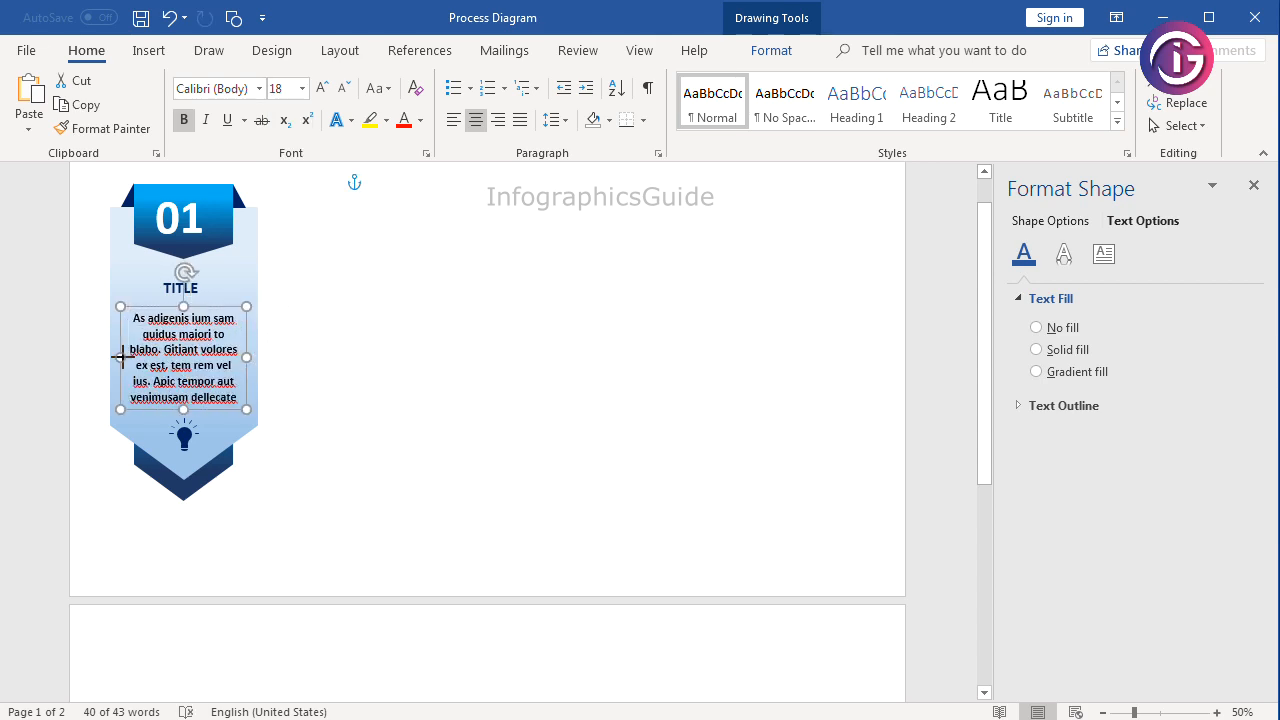
{"action": "left_click", "coordinate": [452, 383]}
- Move the paragraph text box slightly up, away from the light bulb icon
{"action": "left_click", "coordinate": [199, 335]}
{"action": "left_click", "coordinate": [218, 305]}
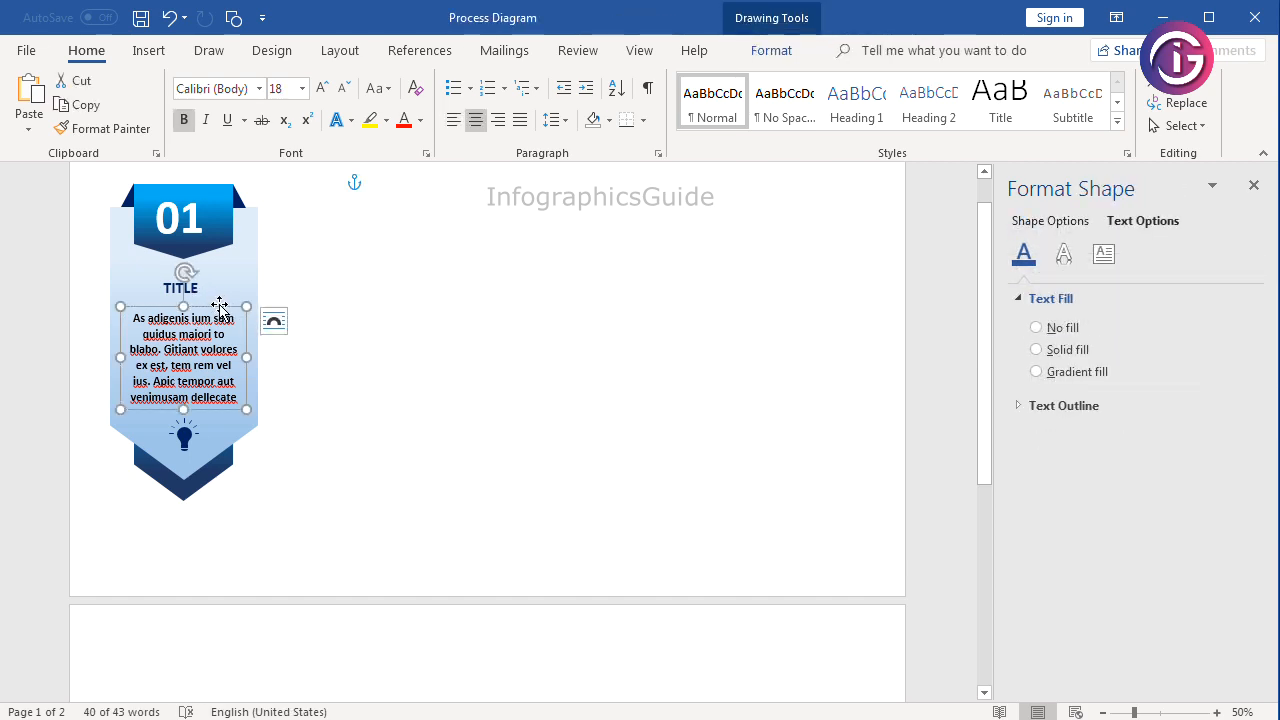
{"action": "key", "text": "Up"}
{"action": "key", "text": "Up"}
{"action": "key", "text": "Up"}
{"action": "key", "text": "Up"}
{"action": "key", "text": "Up"}
{"action": "key", "text": "Up"}
{"action": "key", "text": "Up"}
{"action": "key", "text": "Up"}
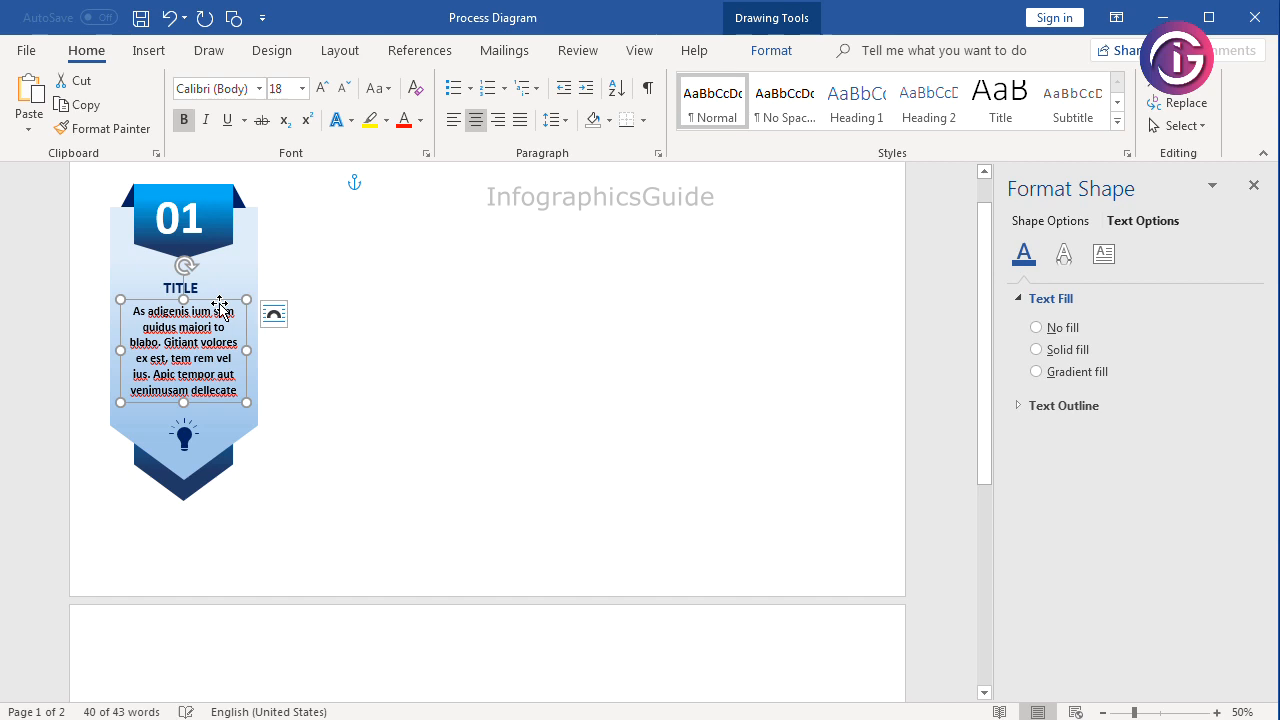
- Move the TITLE text box up, clear of the paragraph, and slightly to the right
{"action": "left_click", "coordinate": [190, 285]}
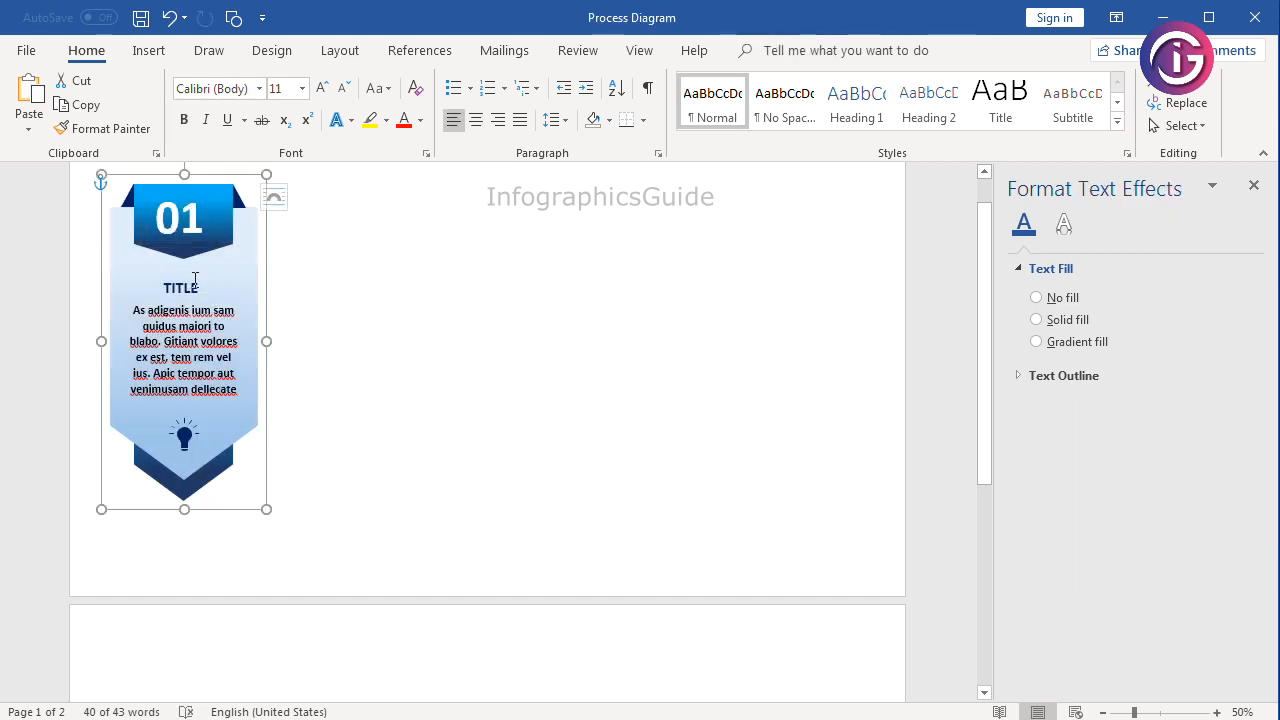
{"action": "left_click", "coordinate": [184, 286]}
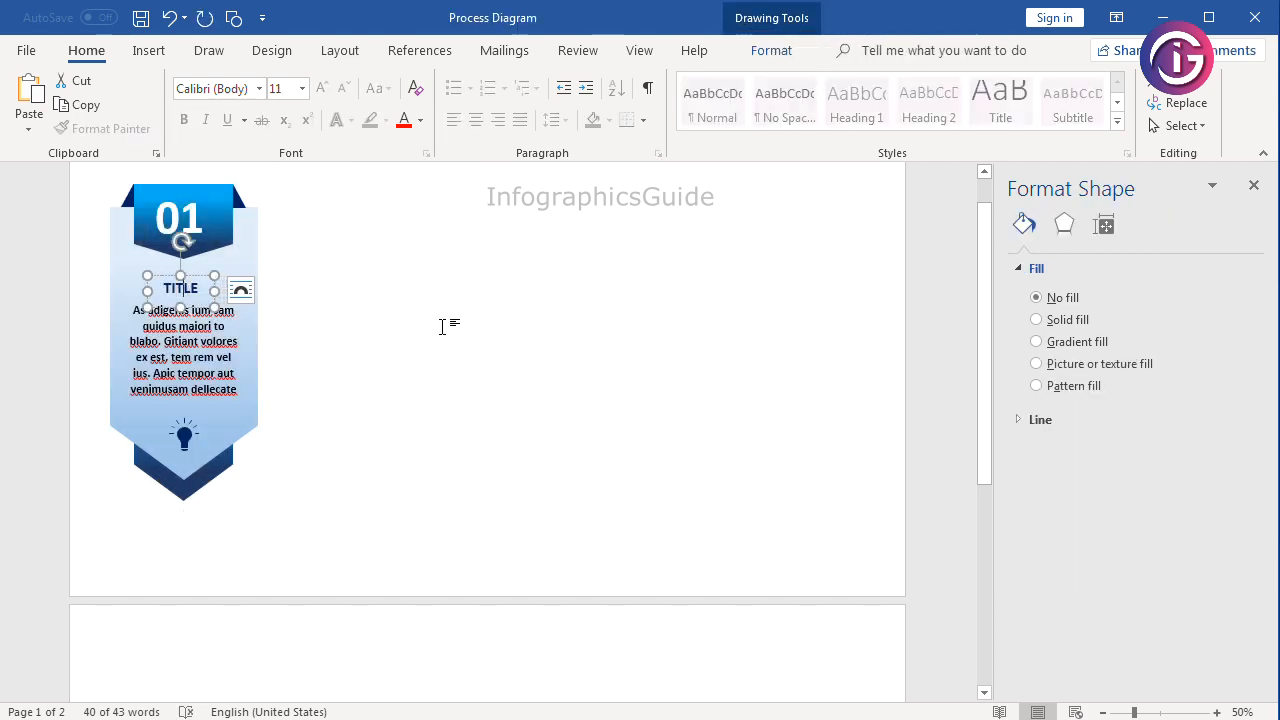
{"action": "left_click", "coordinate": [197, 280]}
{"action": "key", "text": "Up"}
{"action": "key", "text": "Up"}
{"action": "key", "text": "Up"}
{"action": "key", "text": "Up"}
{"action": "key", "text": "Up"}
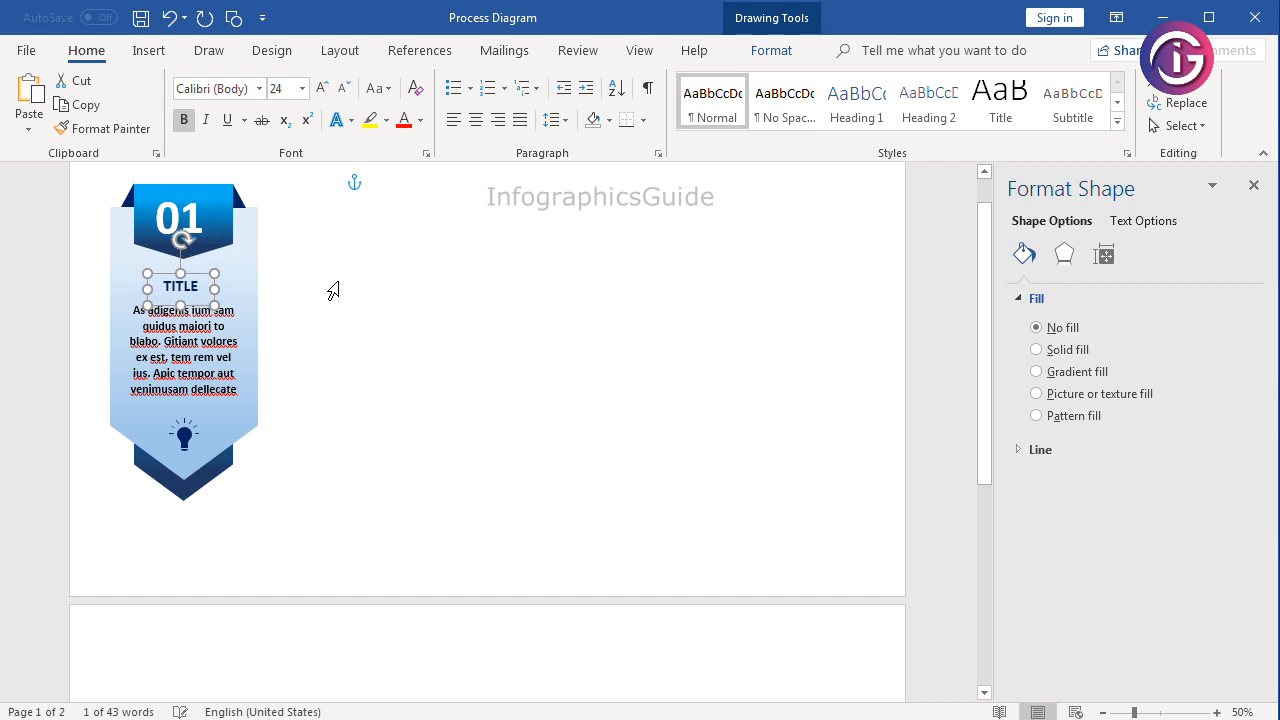
{"action": "key", "text": "Up"}
{"action": "key", "text": "Up"}
{"action": "key", "text": "Up"}
{"action": "key", "text": "Right"}
{"action": "key", "text": "Right"}
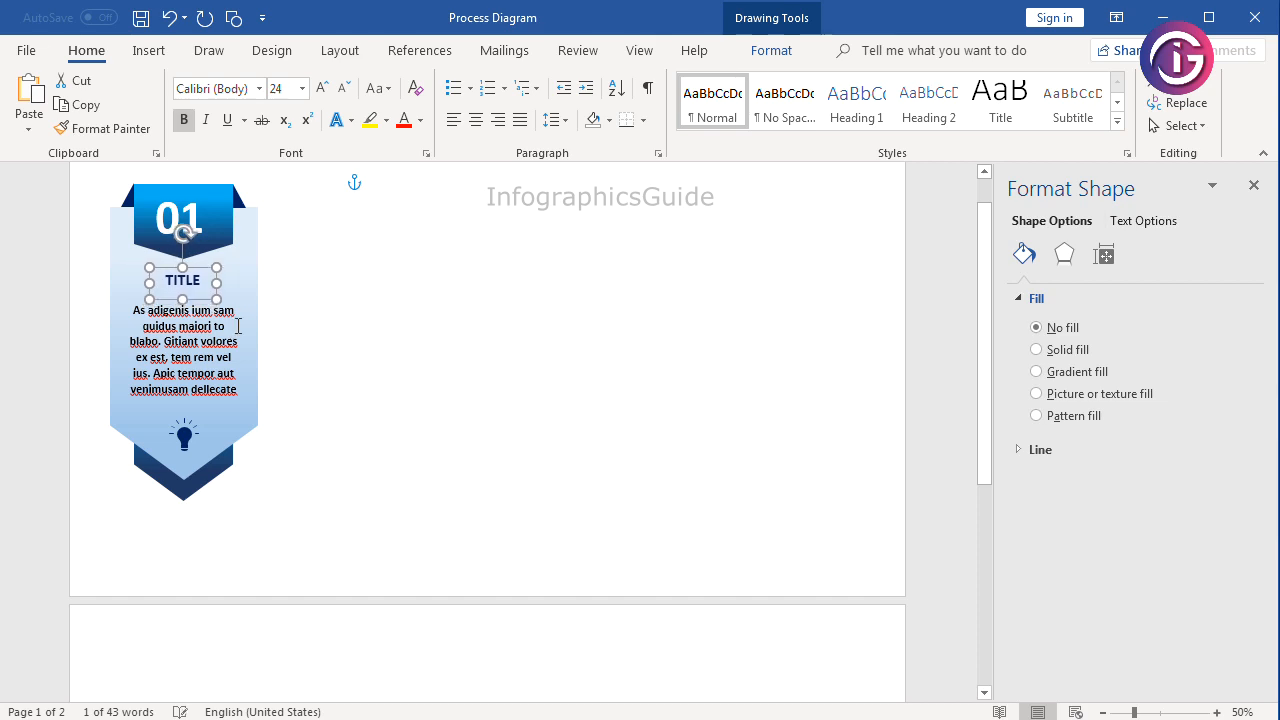
- Nudge the paragraph text box a little further up beneath the raised TITLE
{"action": "left_click", "coordinate": [206, 306]}
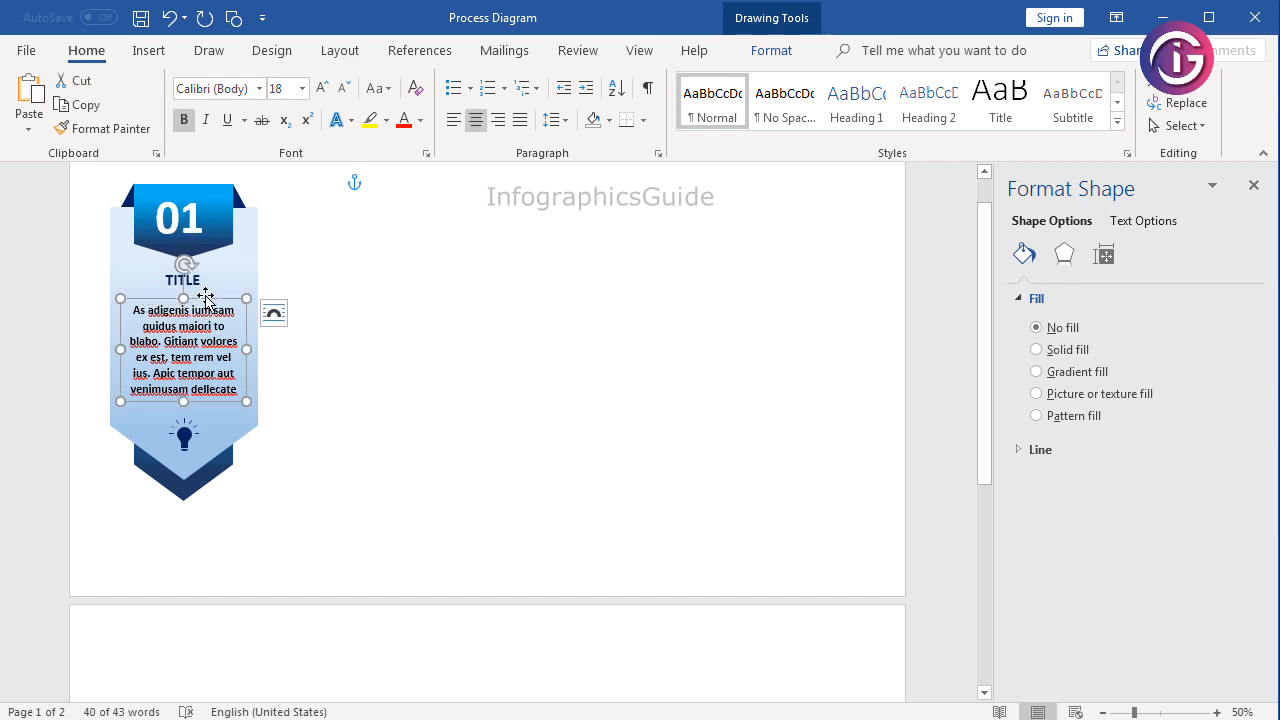
{"action": "key", "text": "Up"}
{"action": "key", "text": "Up"}
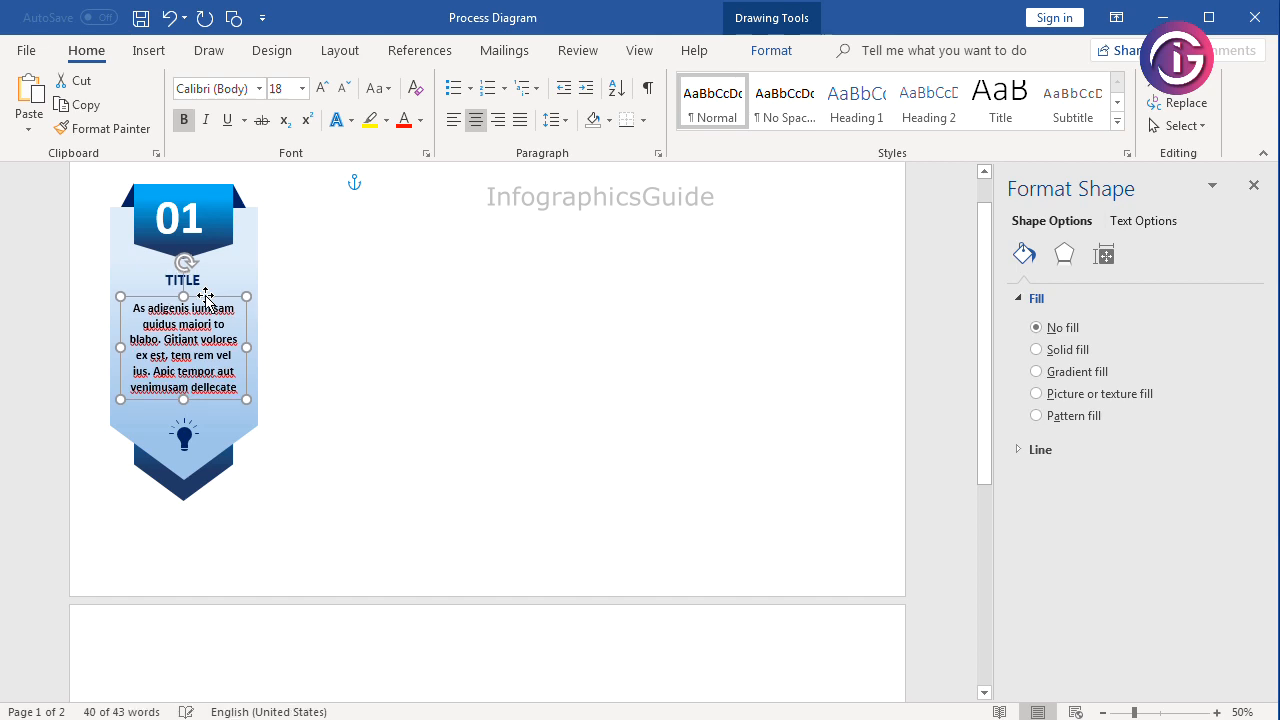
- Align the 01, TITLE and paragraph text boxes and the light bulb icon with Align Center, and deselect them
{"action": "left_click", "coordinate": [185, 437], "text": "shift"}
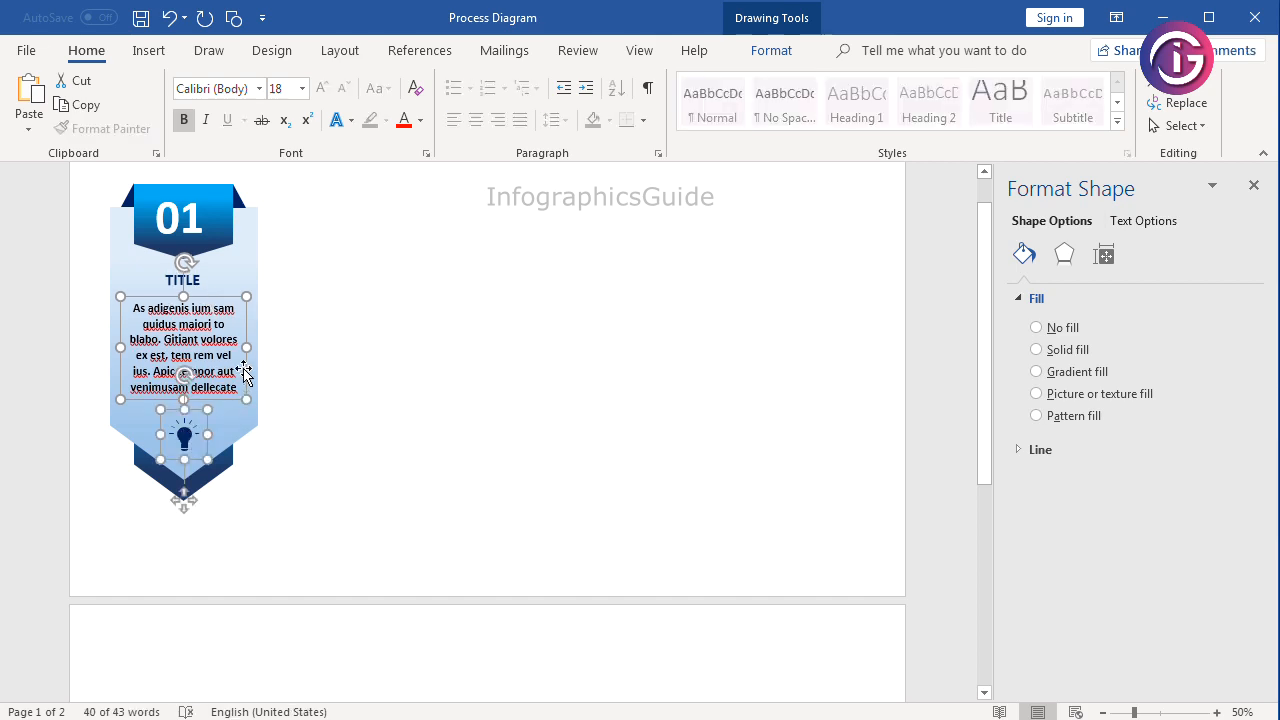
{"action": "left_click", "coordinate": [203, 283], "text": "shift"}
{"action": "left_click", "coordinate": [191, 208], "text": "shift"}
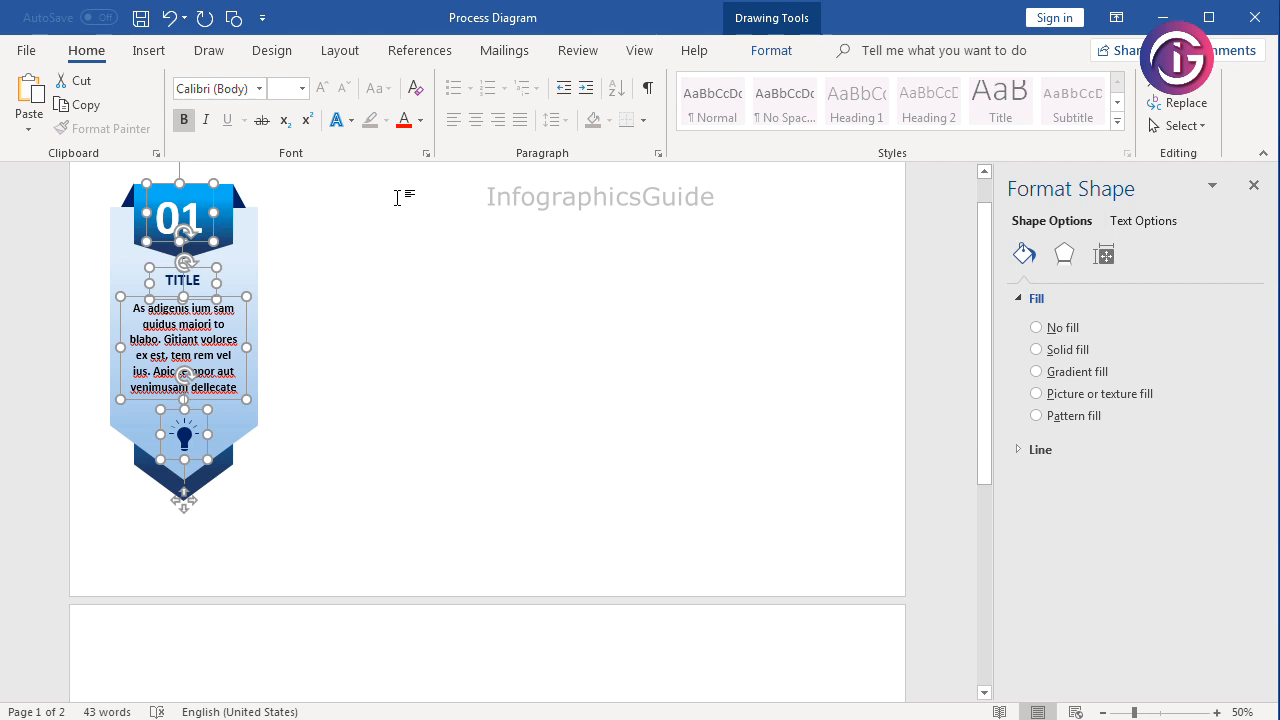
{"action": "left_click", "coordinate": [767, 55]}
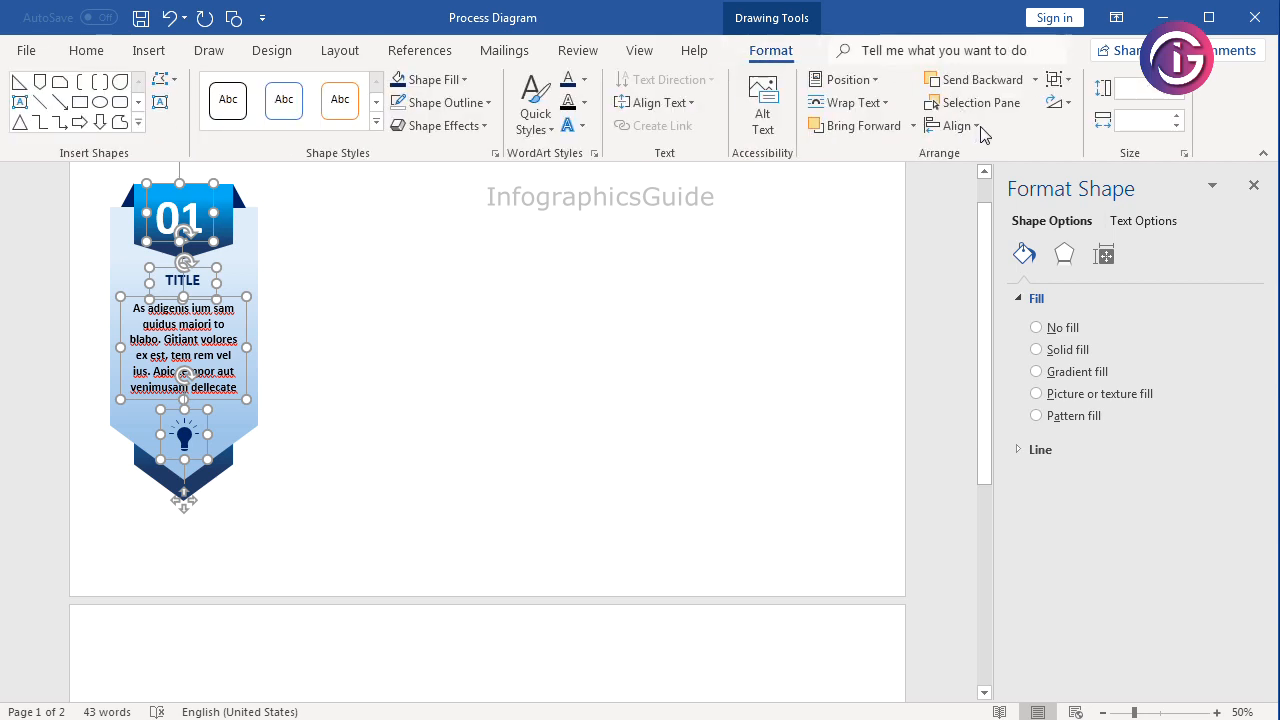
{"action": "left_click", "coordinate": [970, 126]}
{"action": "left_click", "coordinate": [980, 174]}
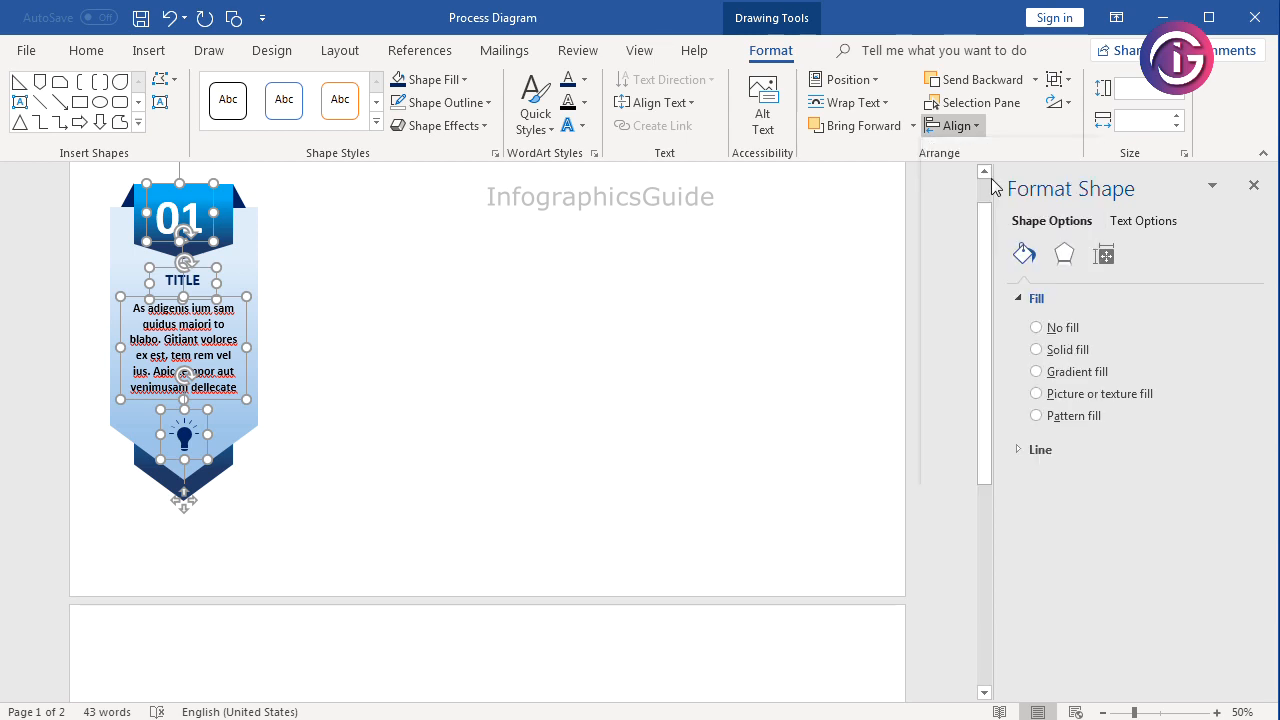
{"action": "left_click", "coordinate": [547, 383]}
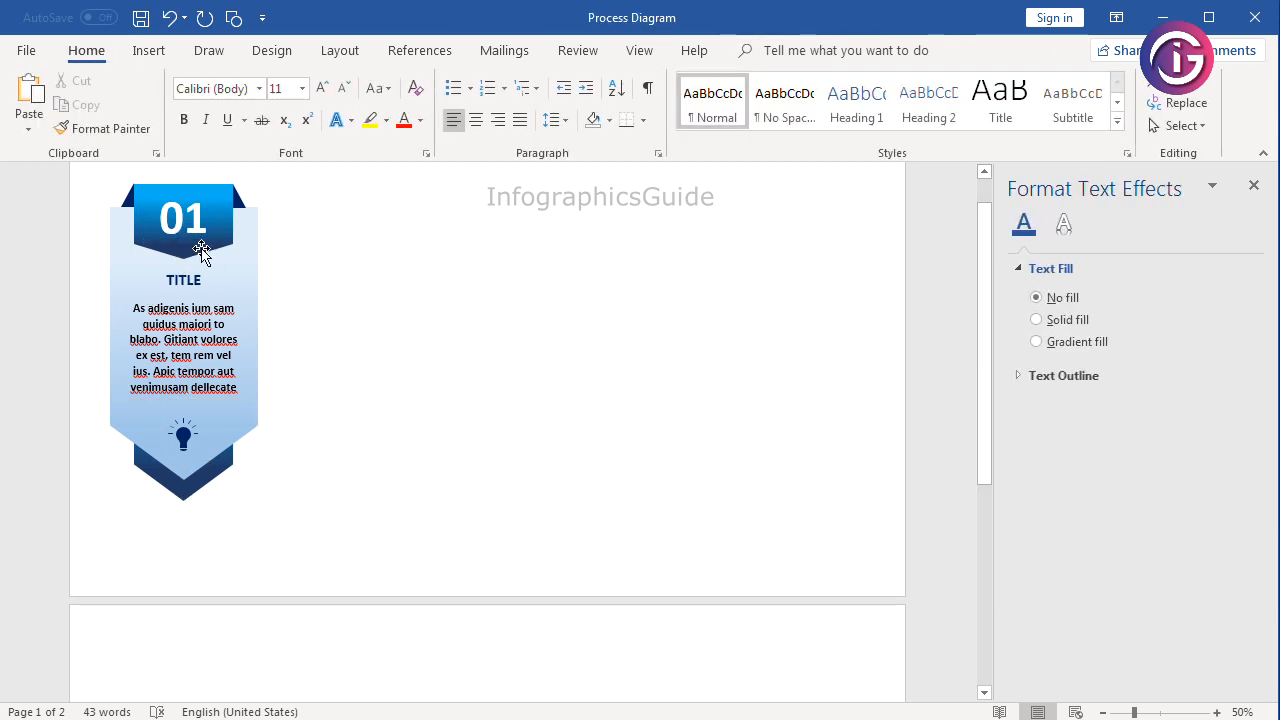
- Group the banner shapes with the 01, TITLE and paragraph text boxes and the light bulb icon
{"action": "left_click", "coordinate": [127, 196]}
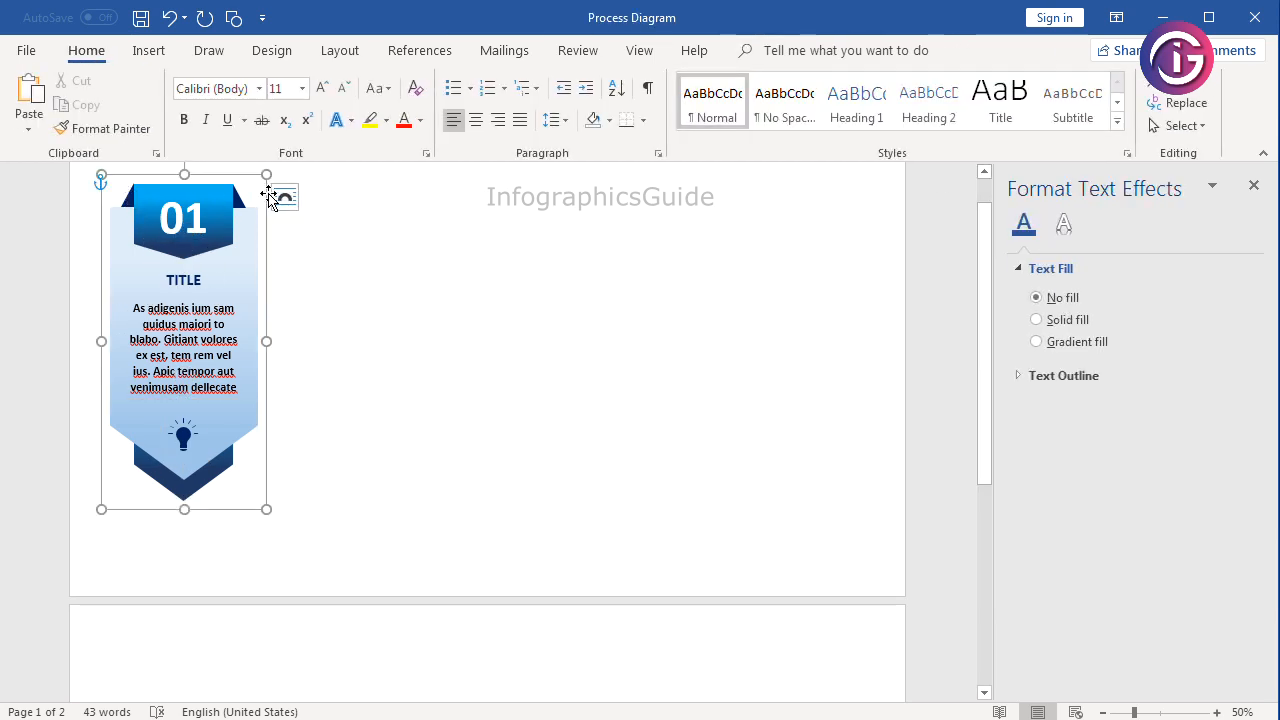
{"action": "left_click", "coordinate": [190, 216]}
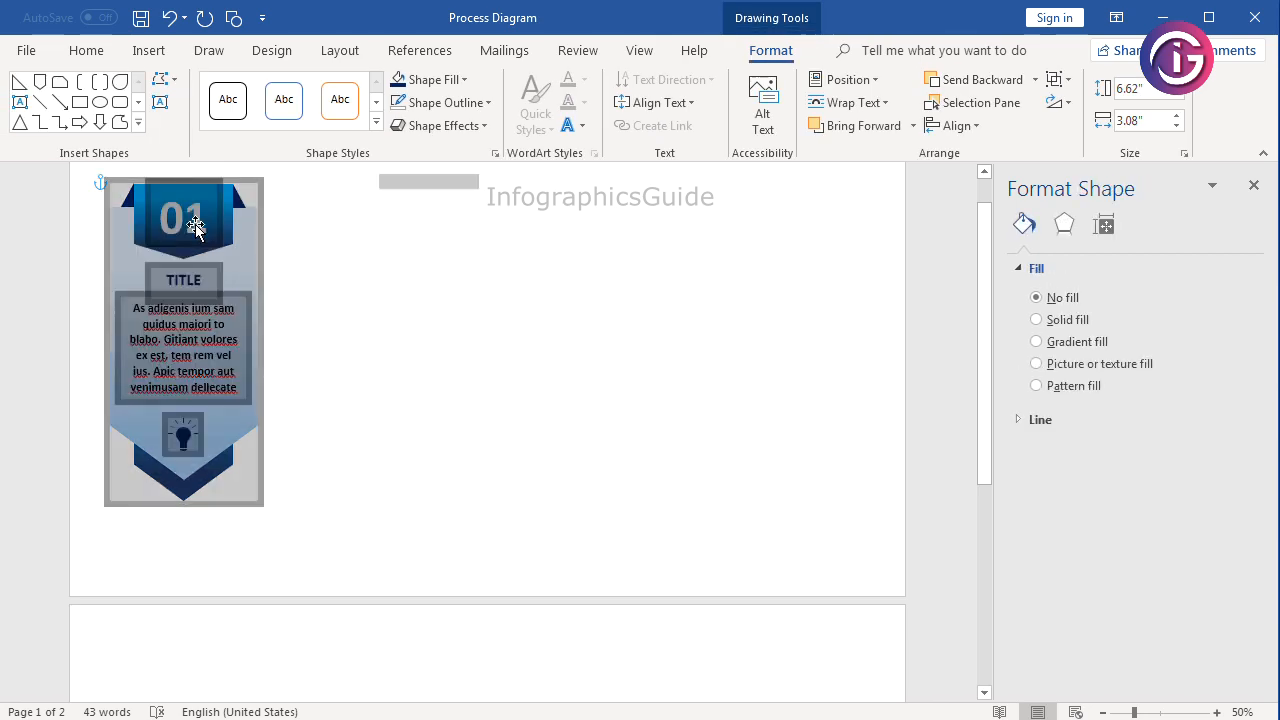
{"action": "left_click", "coordinate": [190, 281], "text": "shift"}
{"action": "left_click", "coordinate": [183, 350], "text": "shift"}
{"action": "left_click", "coordinate": [183, 436], "text": "shift"}
{"action": "left_click", "coordinate": [243, 443], "text": "shift"}
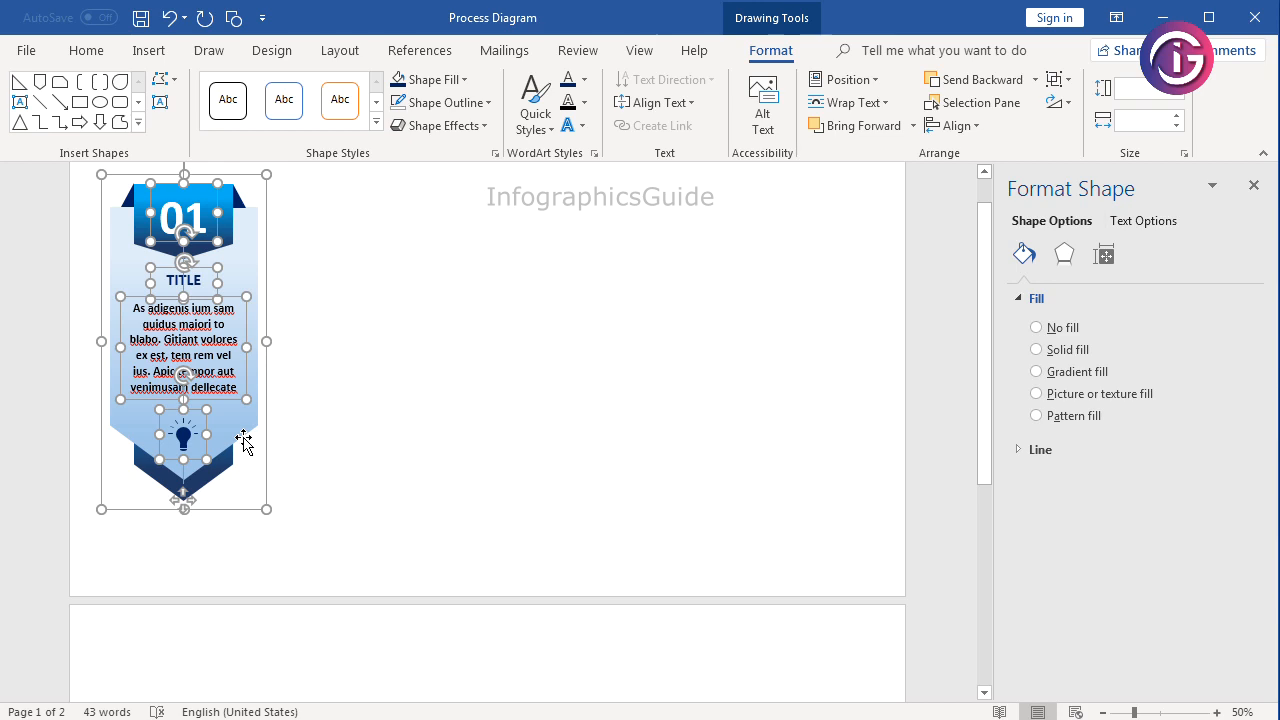
{"action": "right_click", "coordinate": [232, 198]}
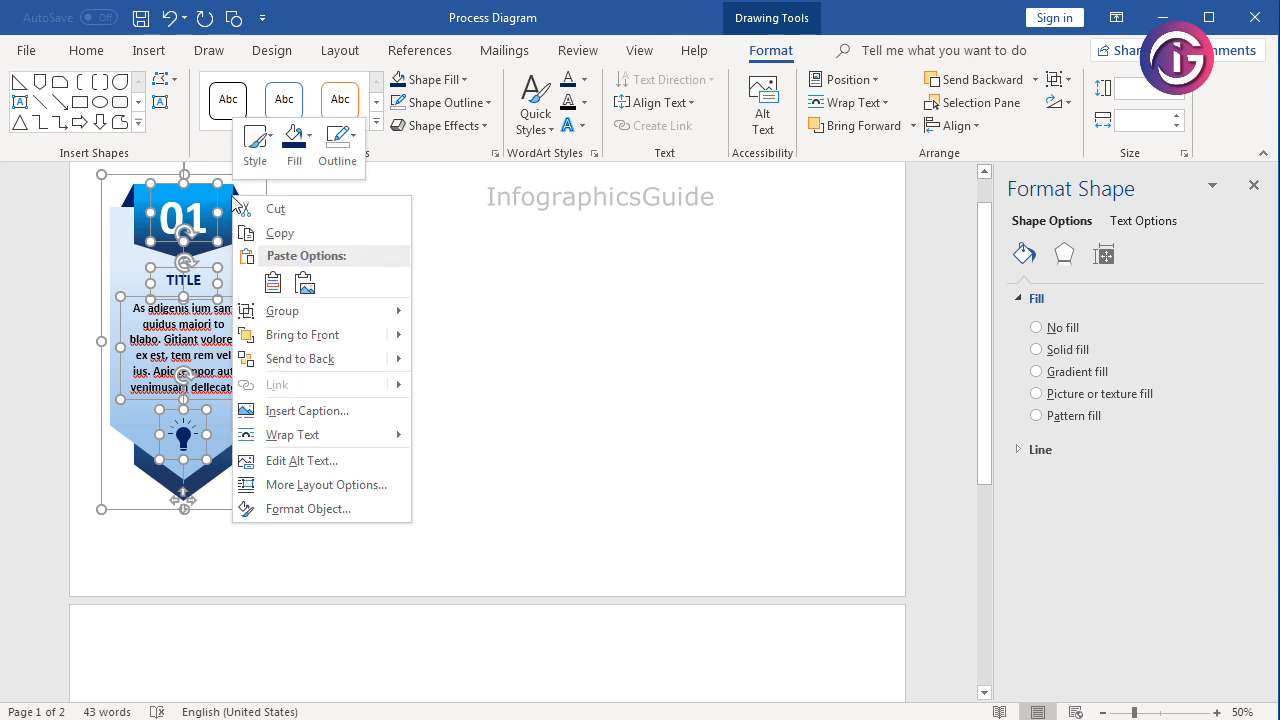
{"action": "mouse_move", "coordinate": [336, 311]}
{"action": "left_click", "coordinate": [432, 312]}
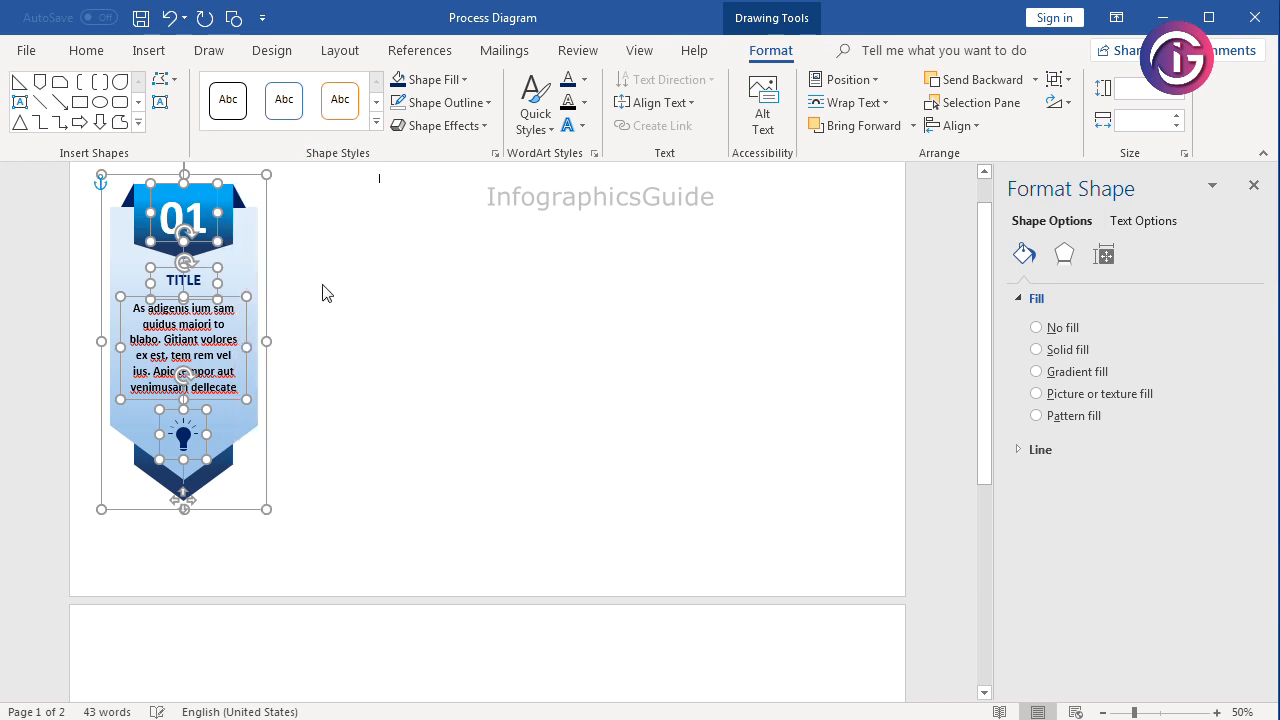
- Try moving the grouped banner to the right across the page, and undo the move
{"action": "scroll", "coordinate": [355, 316], "scroll_direction": "up", "scroll_amount": 1}
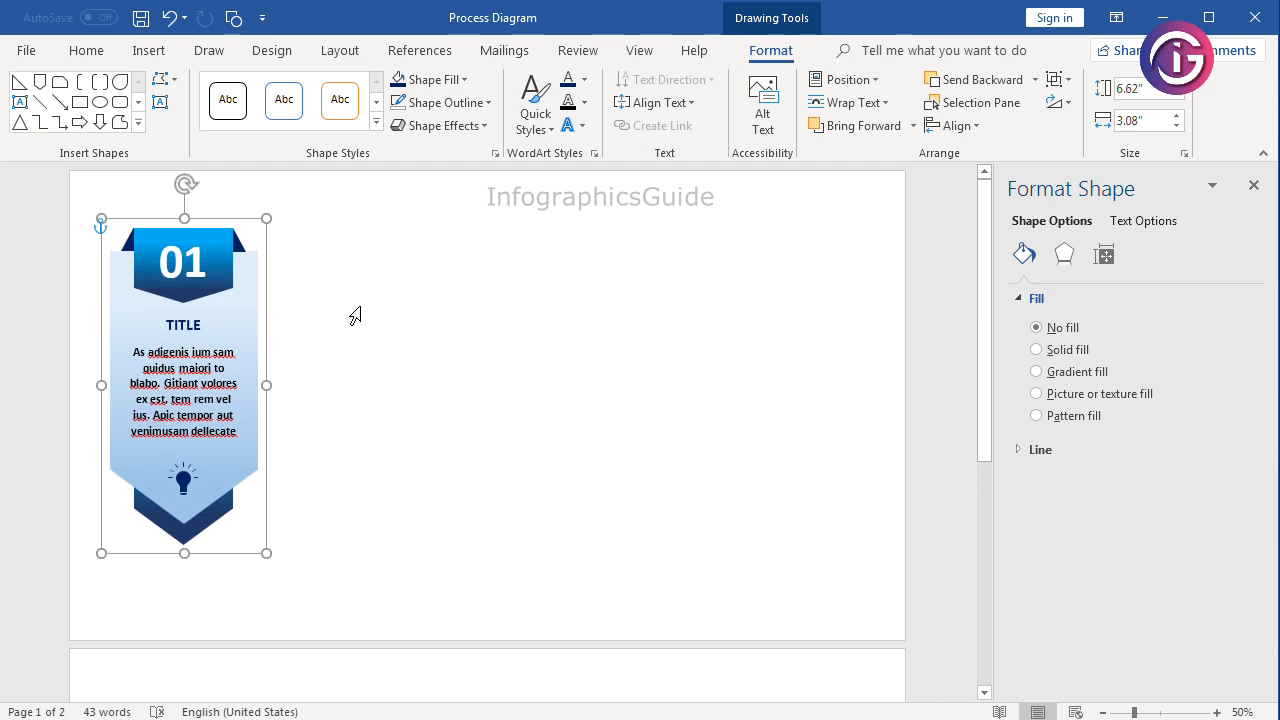
{"action": "left_click_drag", "start_coordinate": [249, 311], "coordinate": [380, 309]}
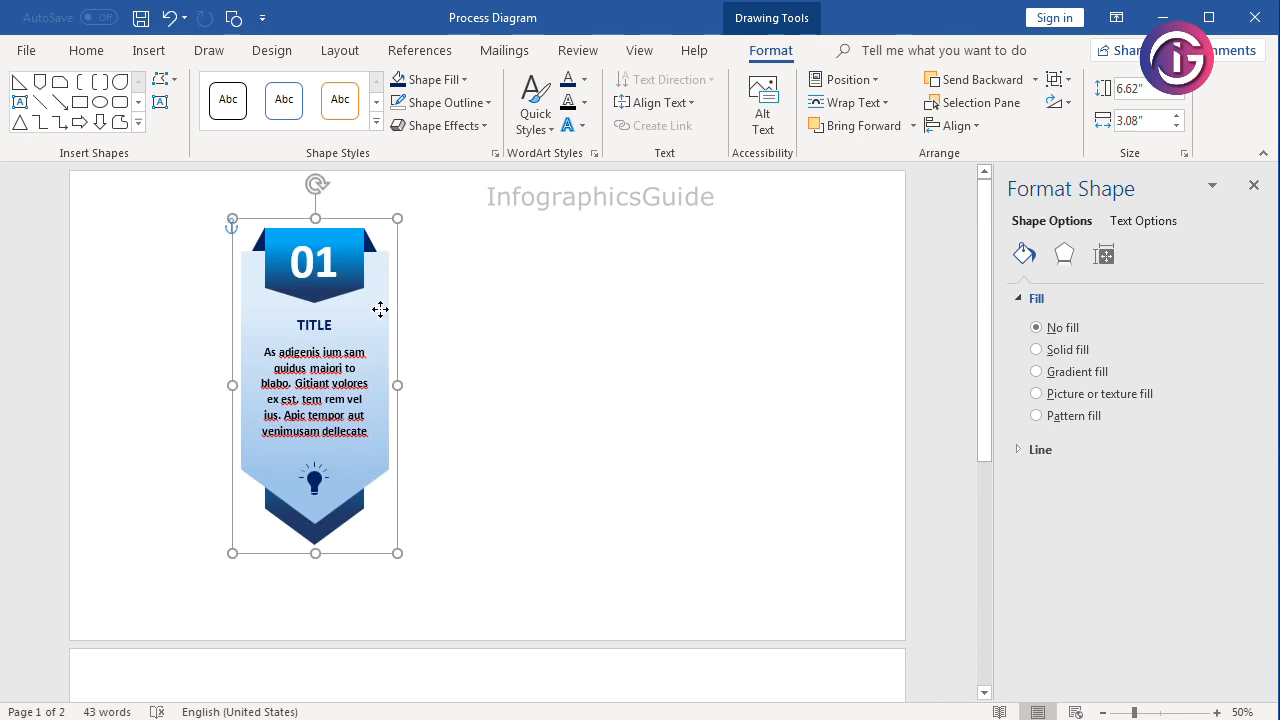
{"action": "key", "text": "ctrl+z"}
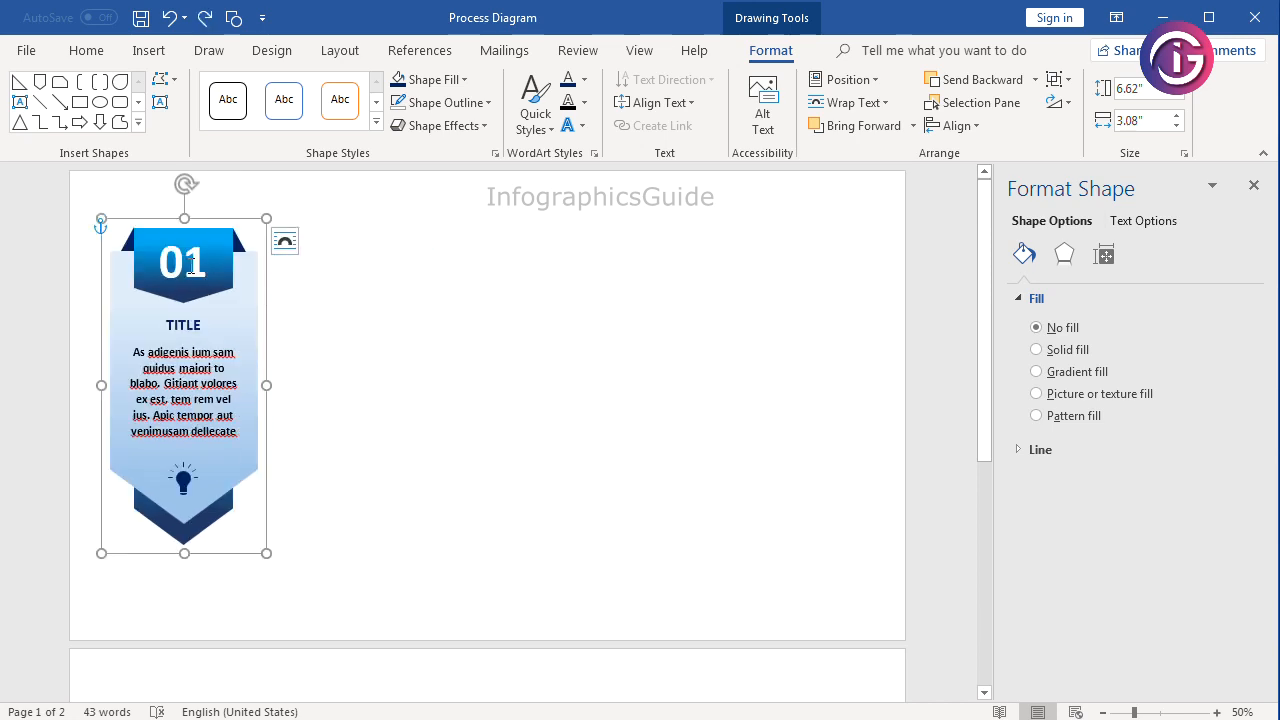
- Duplicate the grouped banner across the page to form a row of five side-by-side banners
{"action": "left_click_drag", "start_coordinate": [231, 240], "coordinate": [689, 251]}
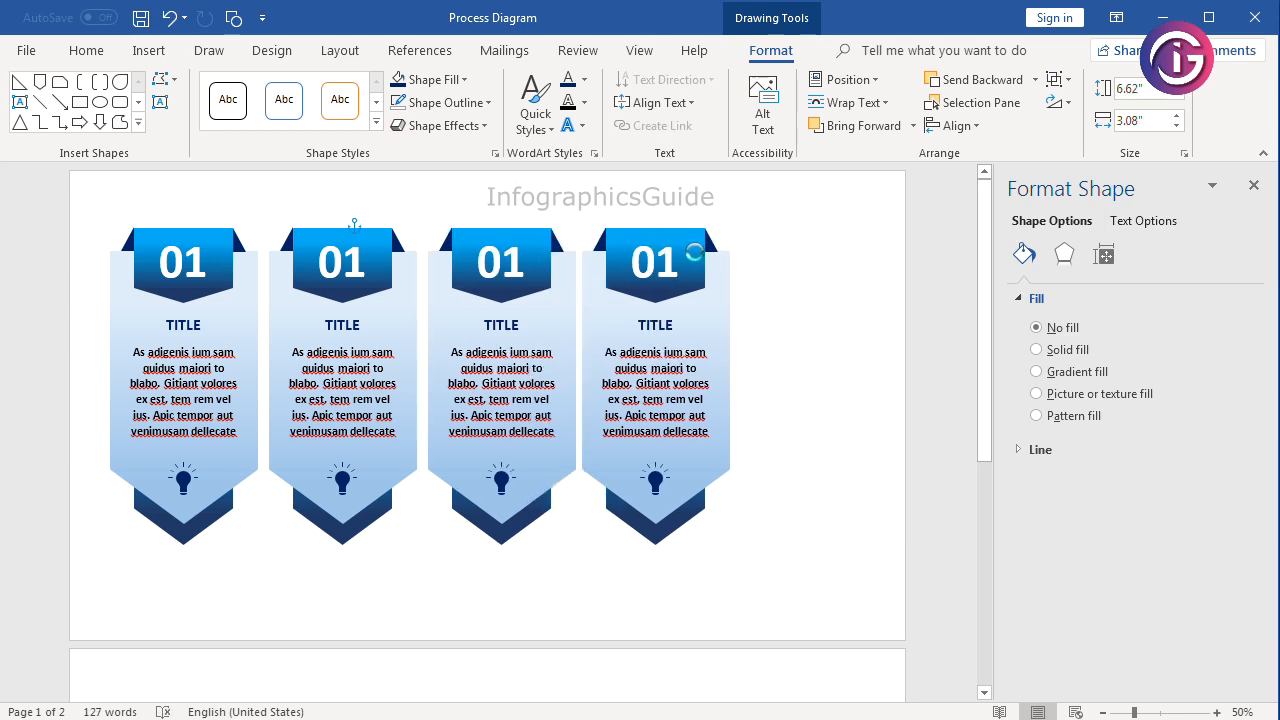
{"action": "key", "text": "Right"}
{"action": "key", "text": "Right"}
{"action": "left_click_drag", "start_coordinate": [703, 224], "coordinate": [854, 240]}
- Select all five banners and nudge them together to the left on the page
{"action": "left_click", "coordinate": [238, 321], "text": "shift"}
{"action": "left_click", "coordinate": [350, 332], "text": "shift"}
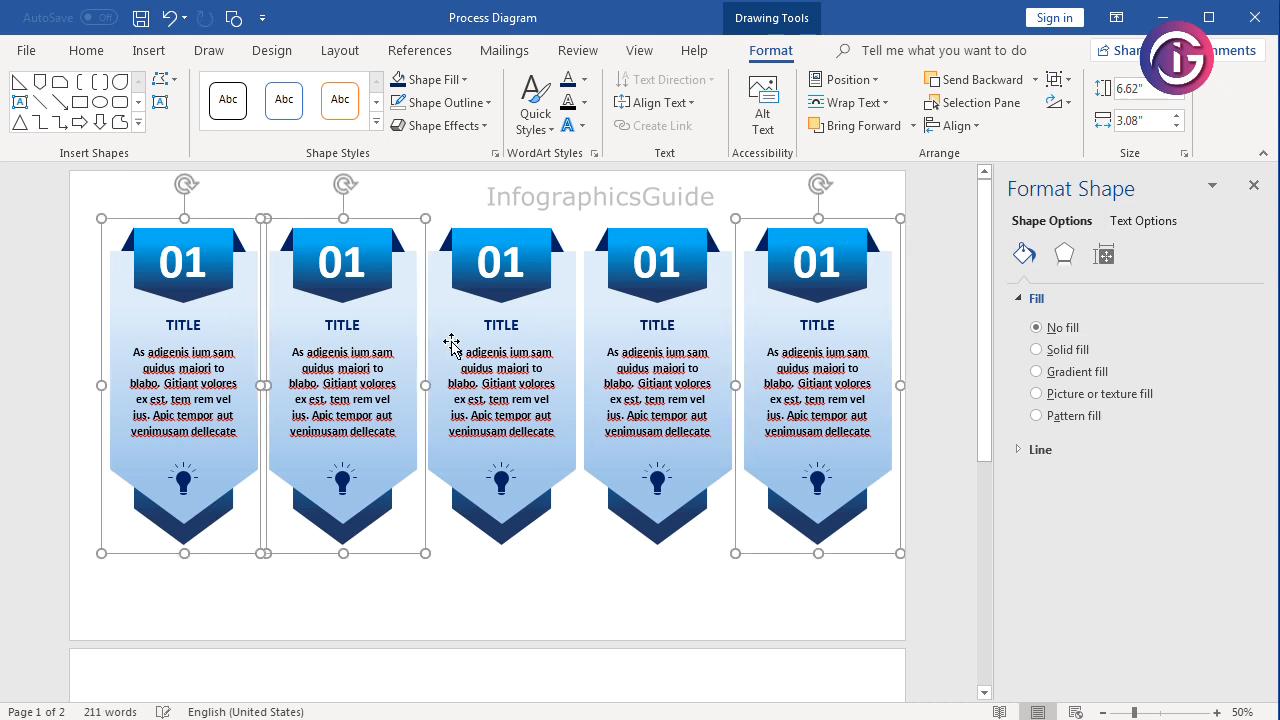
{"action": "left_click", "coordinate": [452, 345], "text": "shift"}
{"action": "left_click", "coordinate": [650, 370], "text": "shift"}
{"action": "key", "text": "Left"}
{"action": "key", "text": "Left"}
{"action": "key", "text": "Left"}
{"action": "key", "text": "Left"}
{"action": "key", "text": "Left"}
{"action": "key", "text": "Left"}
{"action": "key", "text": "Left"}
{"action": "key", "text": "Left"}
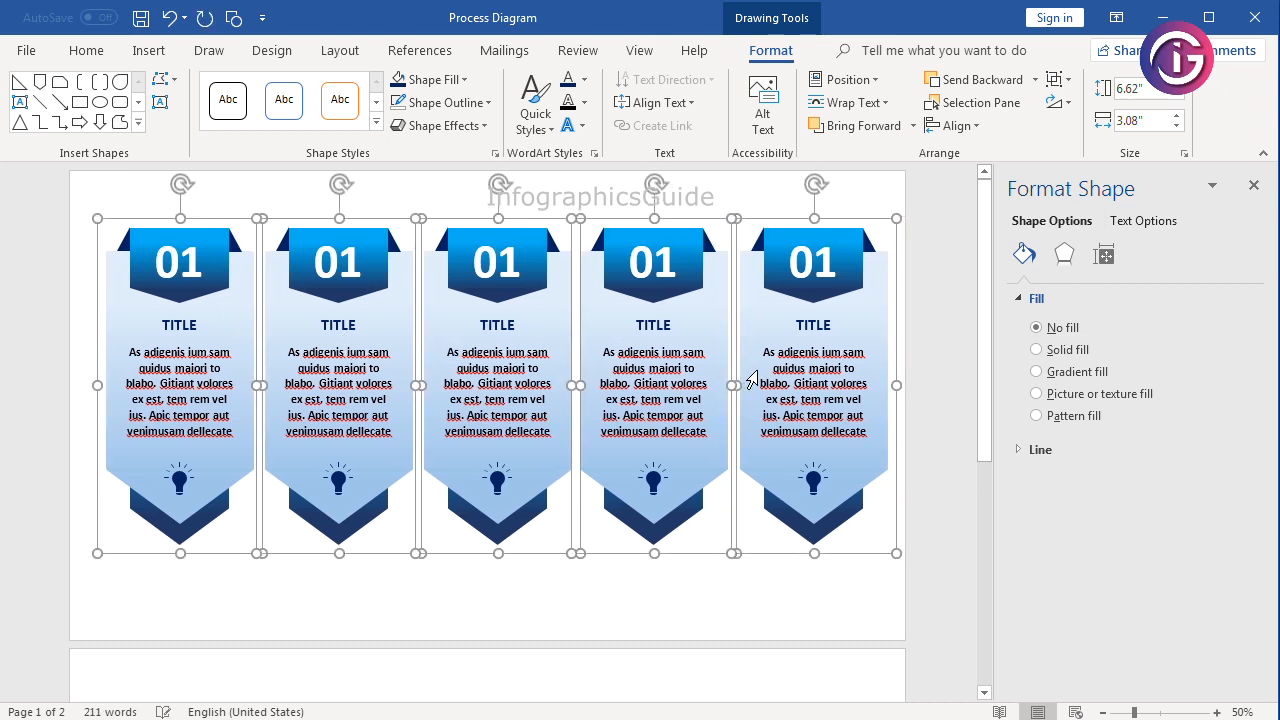
{"action": "key", "text": "Left"}
{"action": "key", "text": "Left"}
{"action": "key", "text": "Left"}
{"action": "key", "text": "Left"}
{"action": "key", "text": "Left"}
{"action": "key", "text": "Left"}
{"action": "key", "text": "Left"}
{"action": "key", "text": "Left"}
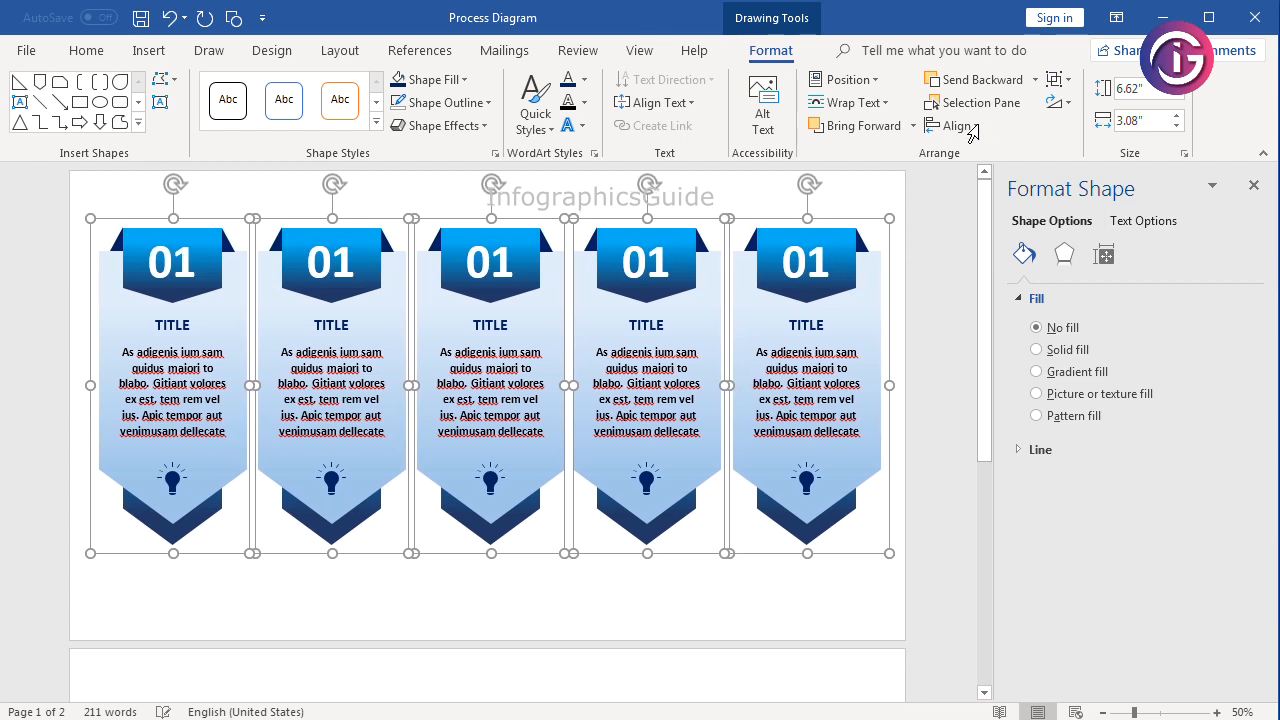
{"action": "key", "text": "Left"}
{"action": "key", "text": "Left"}
{"action": "key", "text": "Left"}
- Distribute the five banners evenly across the row, nudge them slightly right to center them on the page, and deselect them
{"action": "left_click", "coordinate": [960, 126]}
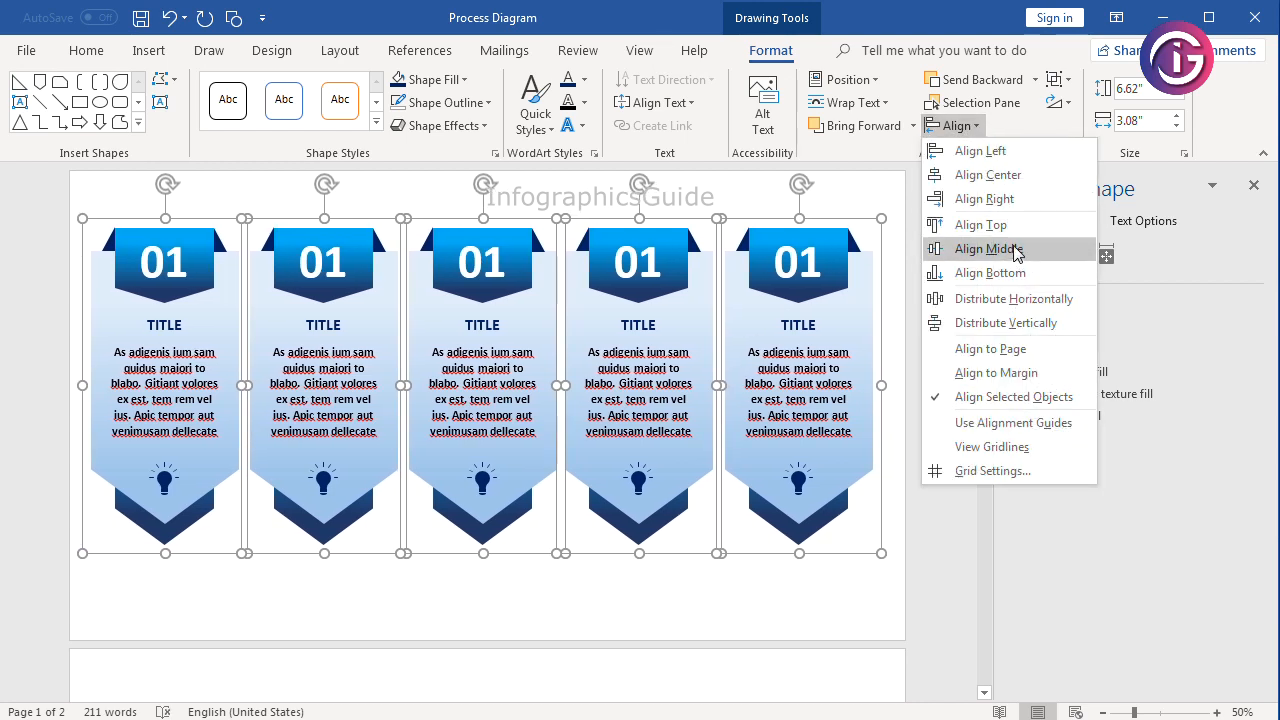
{"action": "left_click", "coordinate": [937, 249]}
{"action": "key", "text": "Right"}
{"action": "key", "text": "Right"}
{"action": "key", "text": "Right"}
{"action": "key", "text": "Right"}
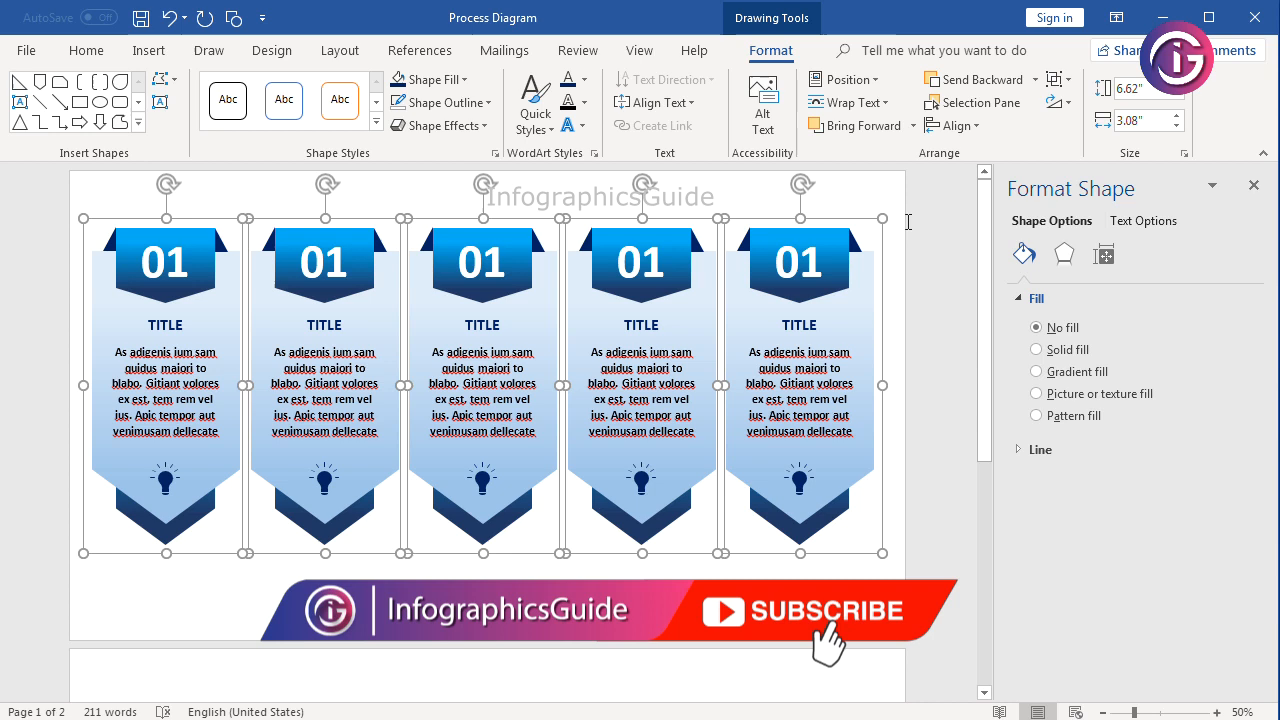
{"action": "key", "text": "Right"}
{"action": "key", "text": "Right"}
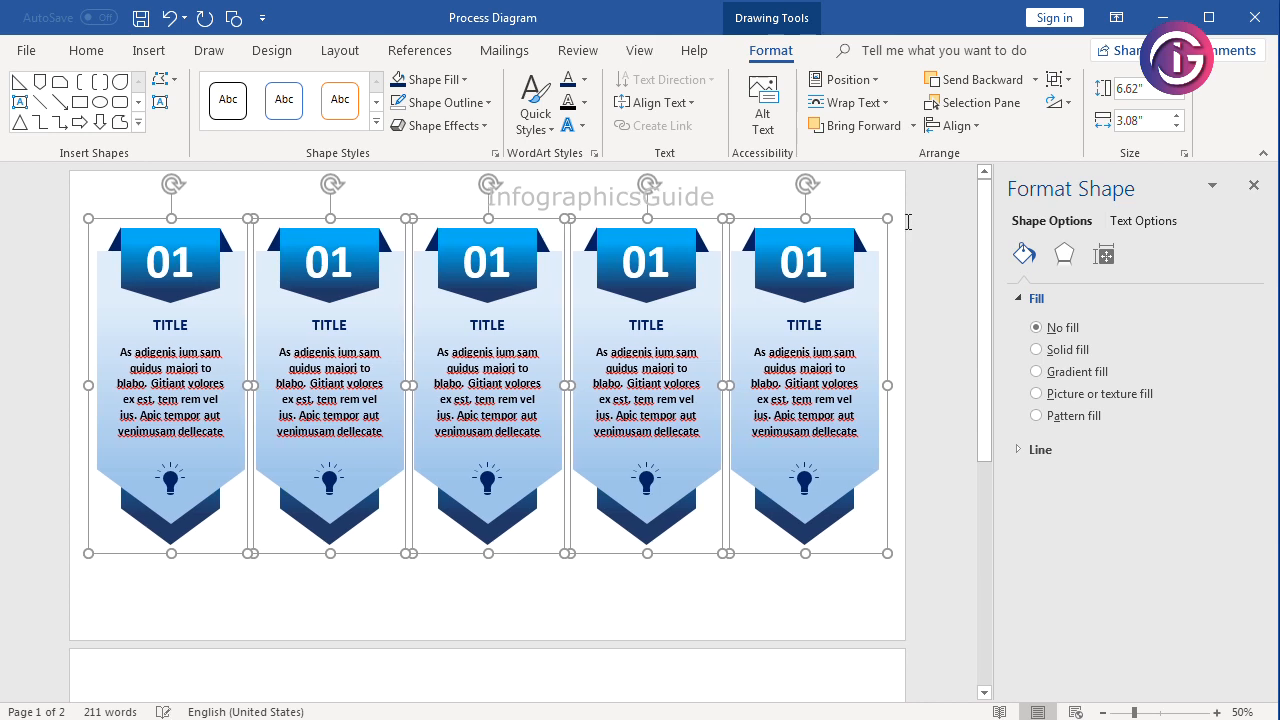
{"action": "key", "text": "Right"}
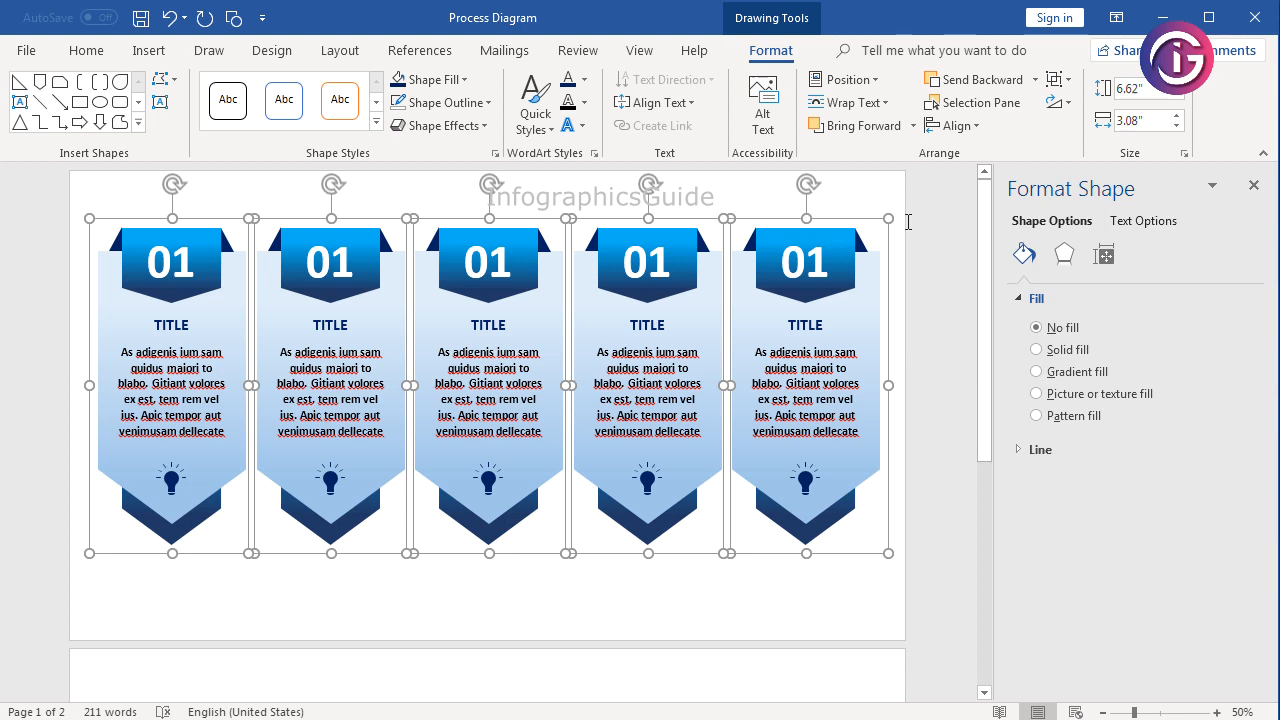
{"action": "left_click", "coordinate": [760, 591]}
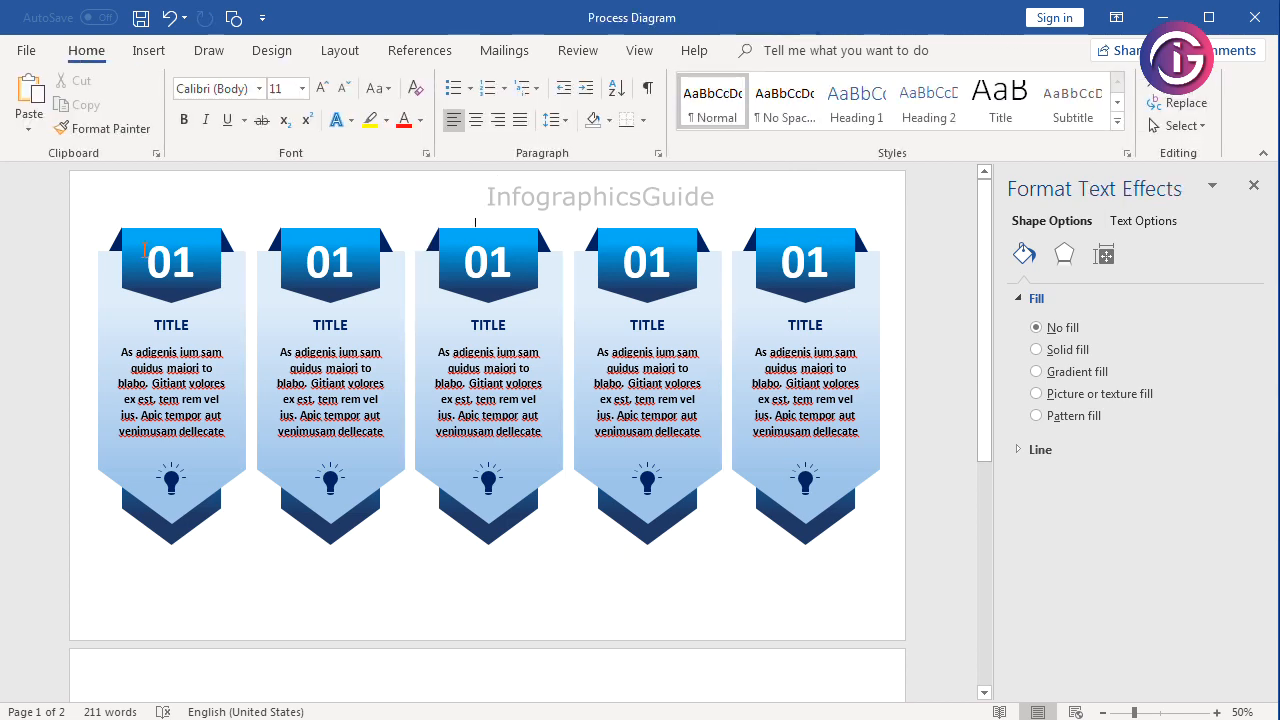
- Ungroup the second and third banners into their separate shapes and text boxes
{"action": "left_click", "coordinate": [330, 265]}
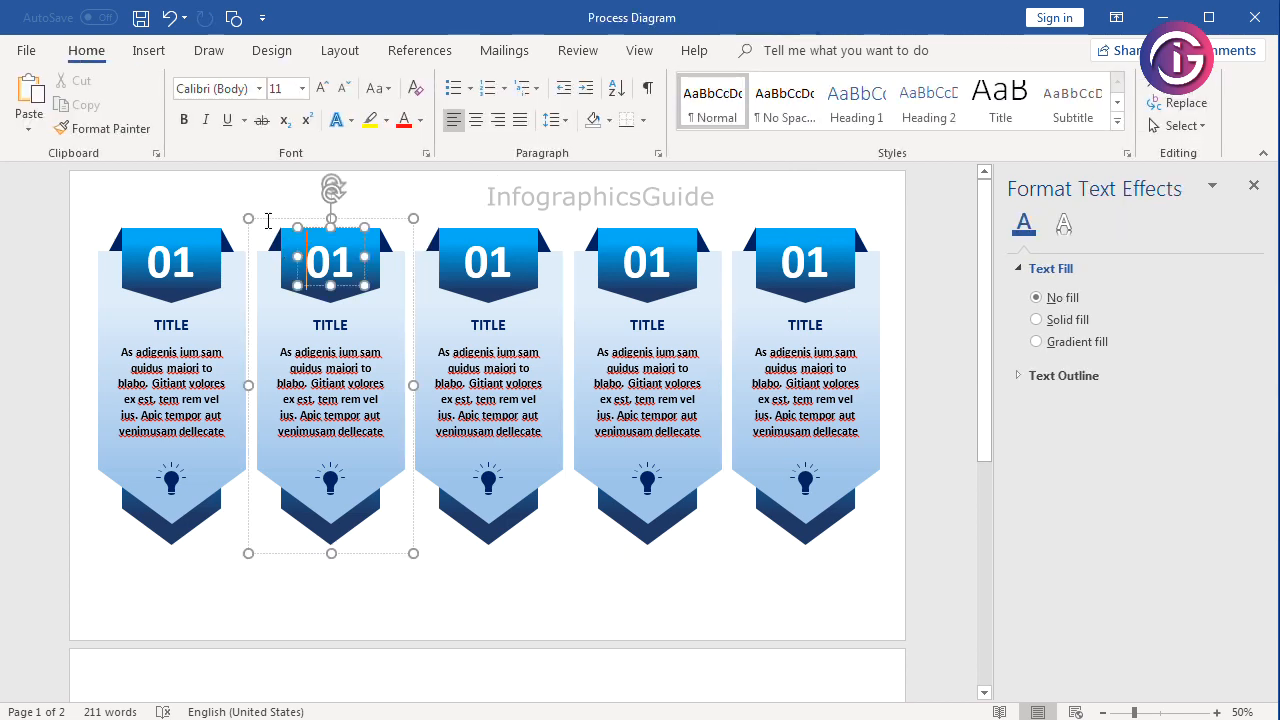
{"action": "right_click", "coordinate": [376, 219]}
{"action": "mouse_move", "coordinate": [500, 333]}
{"action": "left_click", "coordinate": [612, 362]}
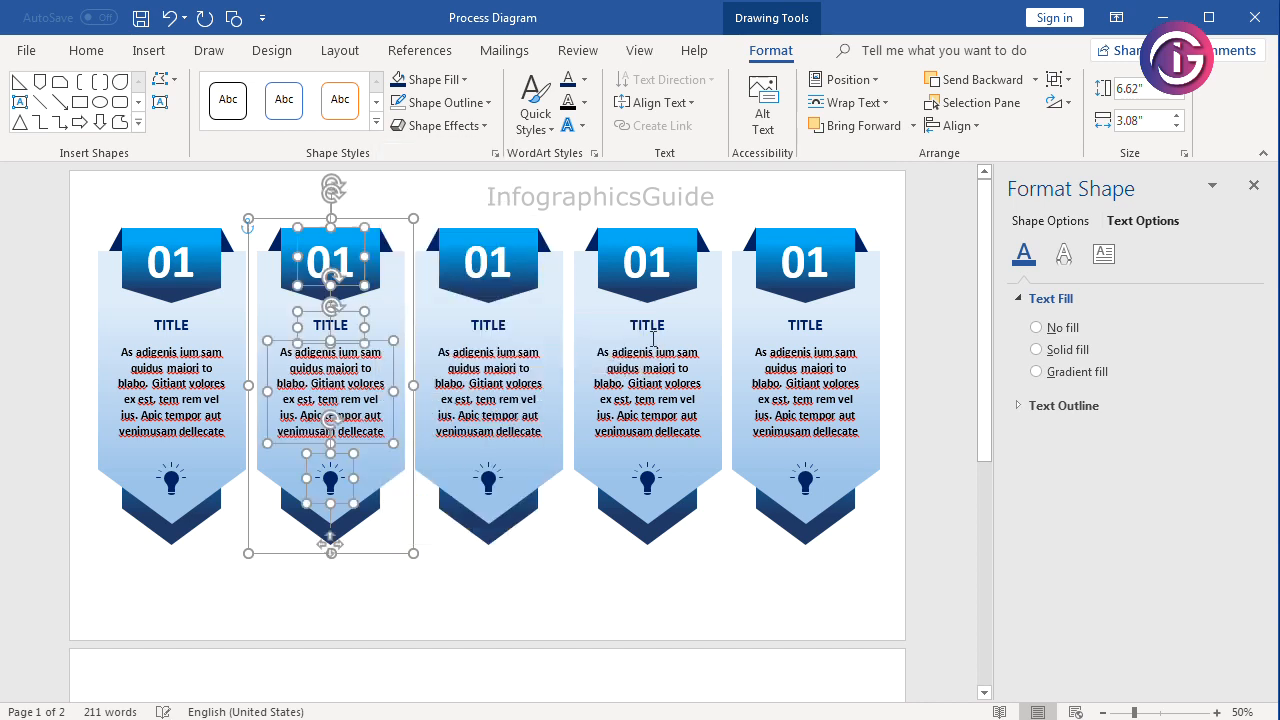
{"action": "left_click", "coordinate": [531, 237]}
{"action": "right_click", "coordinate": [531, 237]}
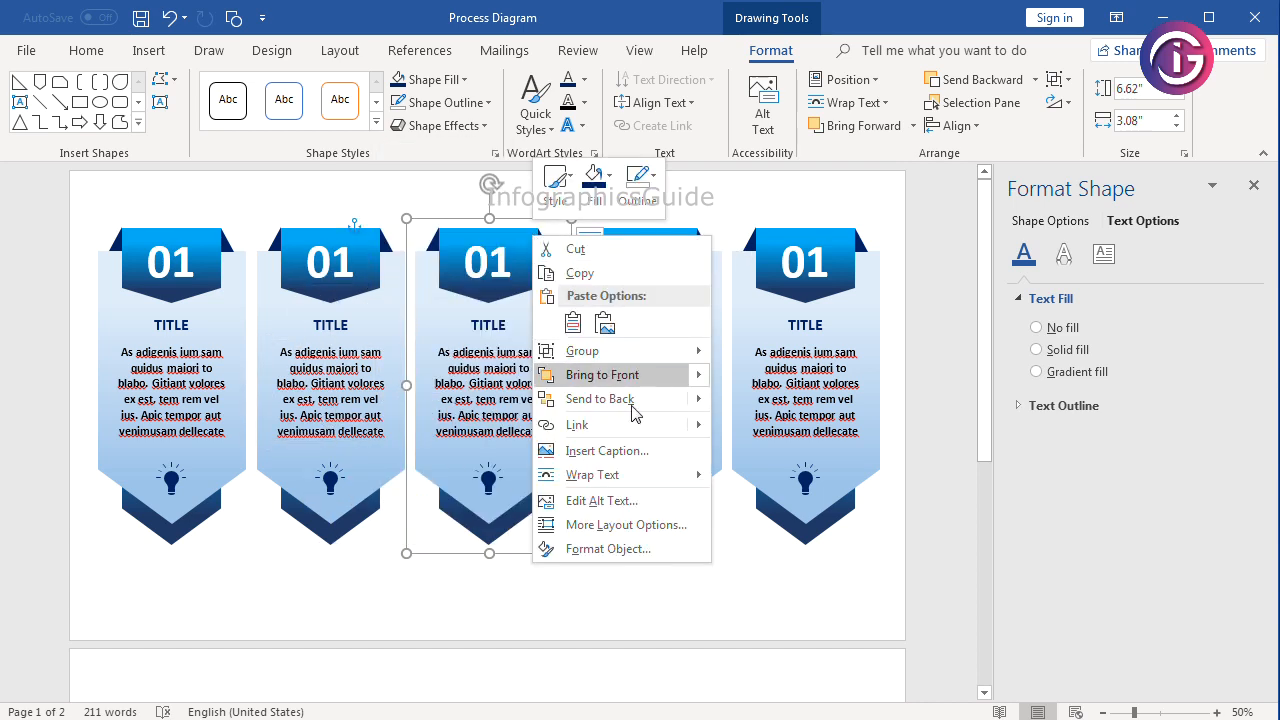
{"action": "mouse_move", "coordinate": [660, 349]}
{"action": "left_click", "coordinate": [770, 371]}
- Ungroup the fourth and fifth banners as well, and clear the selection
{"action": "left_click", "coordinate": [680, 248]}
{"action": "right_click", "coordinate": [700, 230]}
{"action": "left_click", "coordinate": [704, 230]}
{"action": "right_click", "coordinate": [708, 230]}
{"action": "mouse_move", "coordinate": [849, 337]}
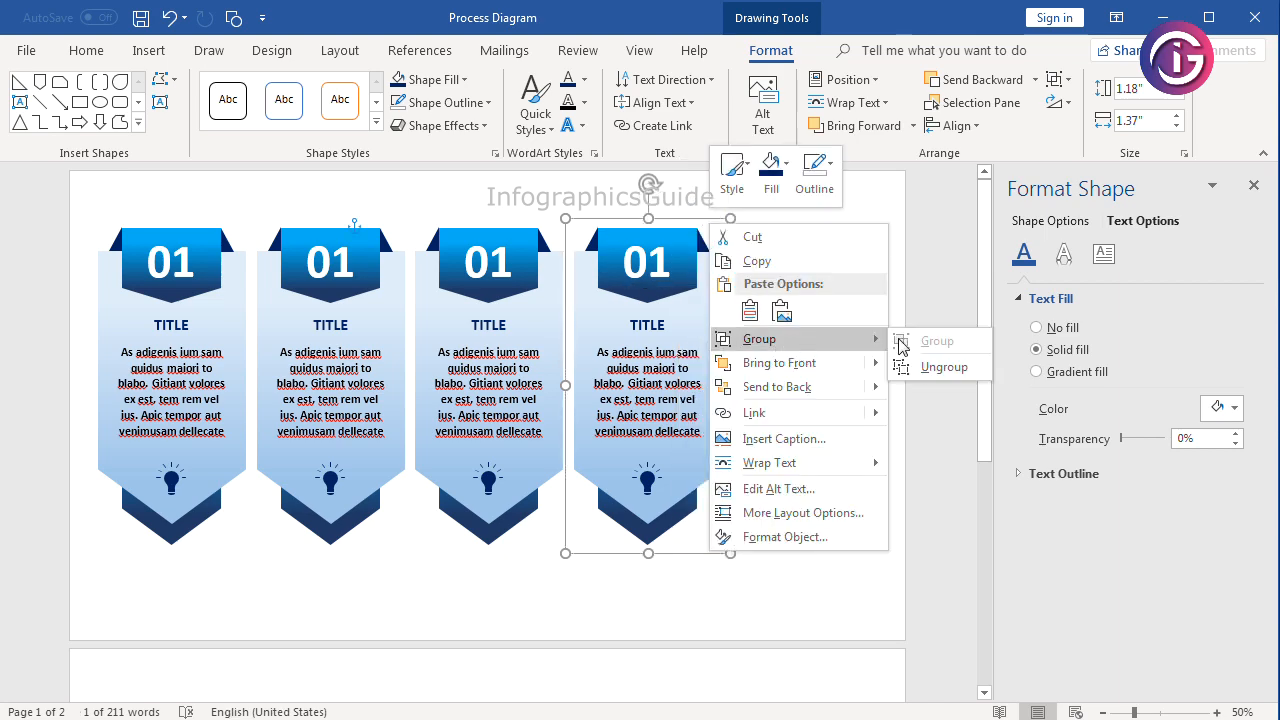
{"action": "left_click", "coordinate": [946, 363]}
{"action": "left_click", "coordinate": [857, 243]}
{"action": "right_click", "coordinate": [857, 243]}
{"action": "mouse_move", "coordinate": [910, 357]}
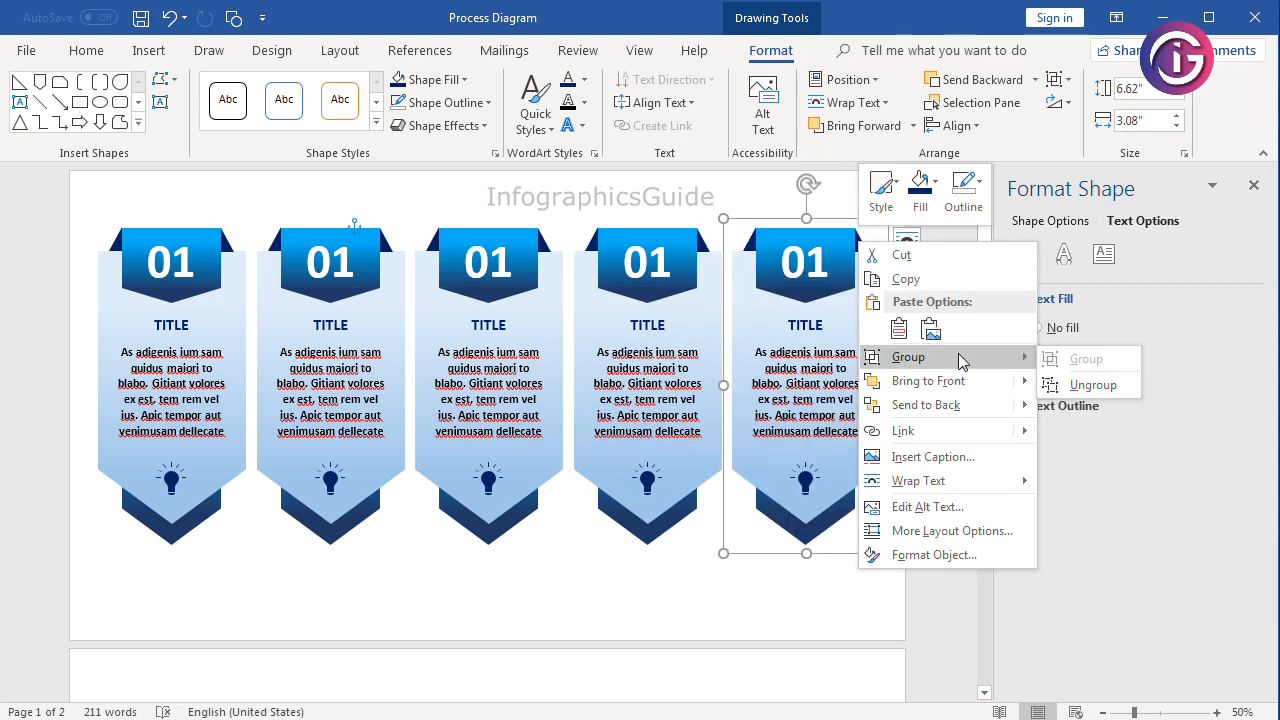
{"action": "left_click", "coordinate": [1090, 384]}
{"action": "left_click", "coordinate": [389, 614]}
{"action": "left_click", "coordinate": [341, 268]}
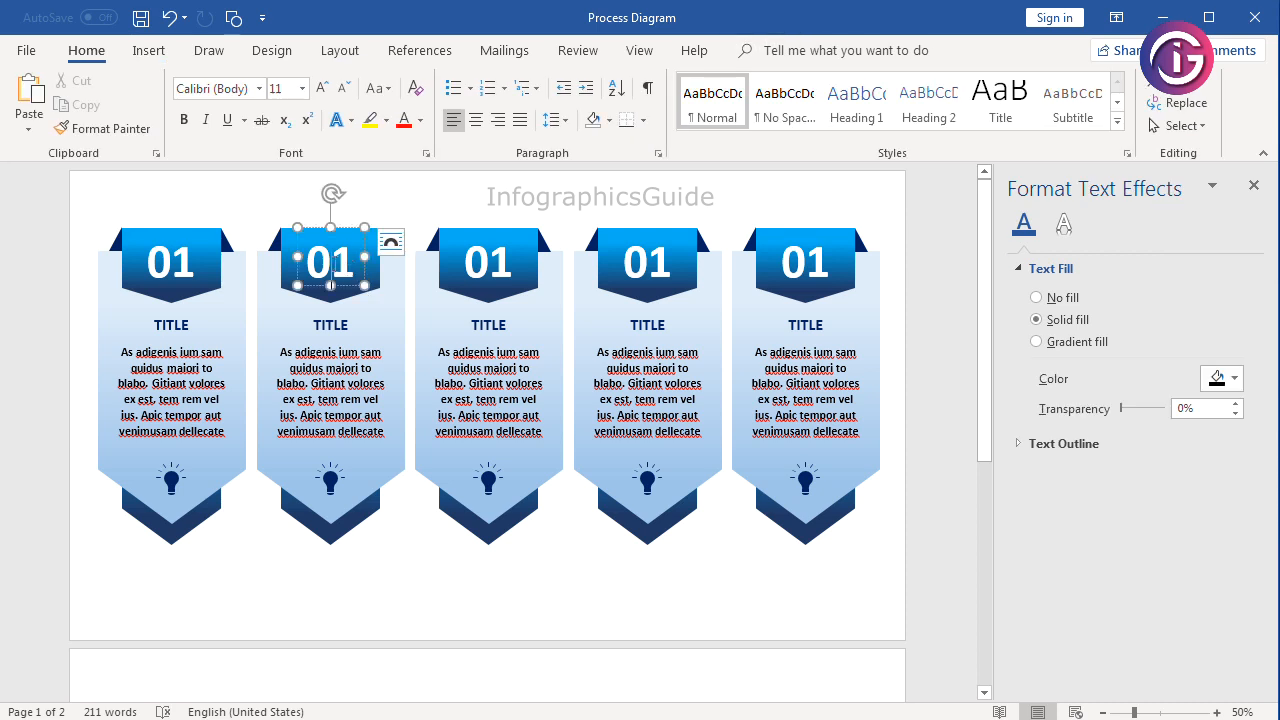
{"action": "left_click_drag", "start_coordinate": [355, 273], "coordinate": [335, 264]}
{"action": "key", "text": "BackSpace"}
{"action": "type", "text": "2"}
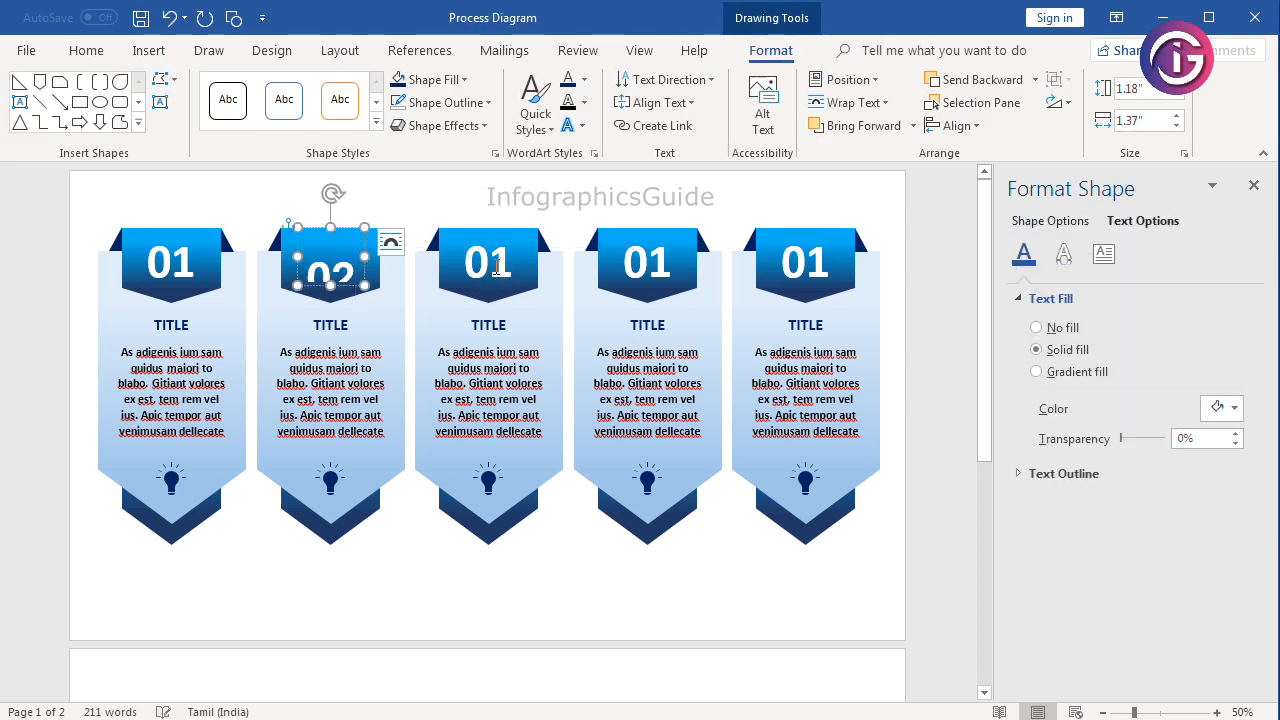
{"action": "key", "text": "ctrl+z"}
{"action": "key", "text": "ctrl+z"}
- Change the second banner's number to 02 and extend its text box upward so the whole number fits
{"action": "left_click", "coordinate": [347, 272]}
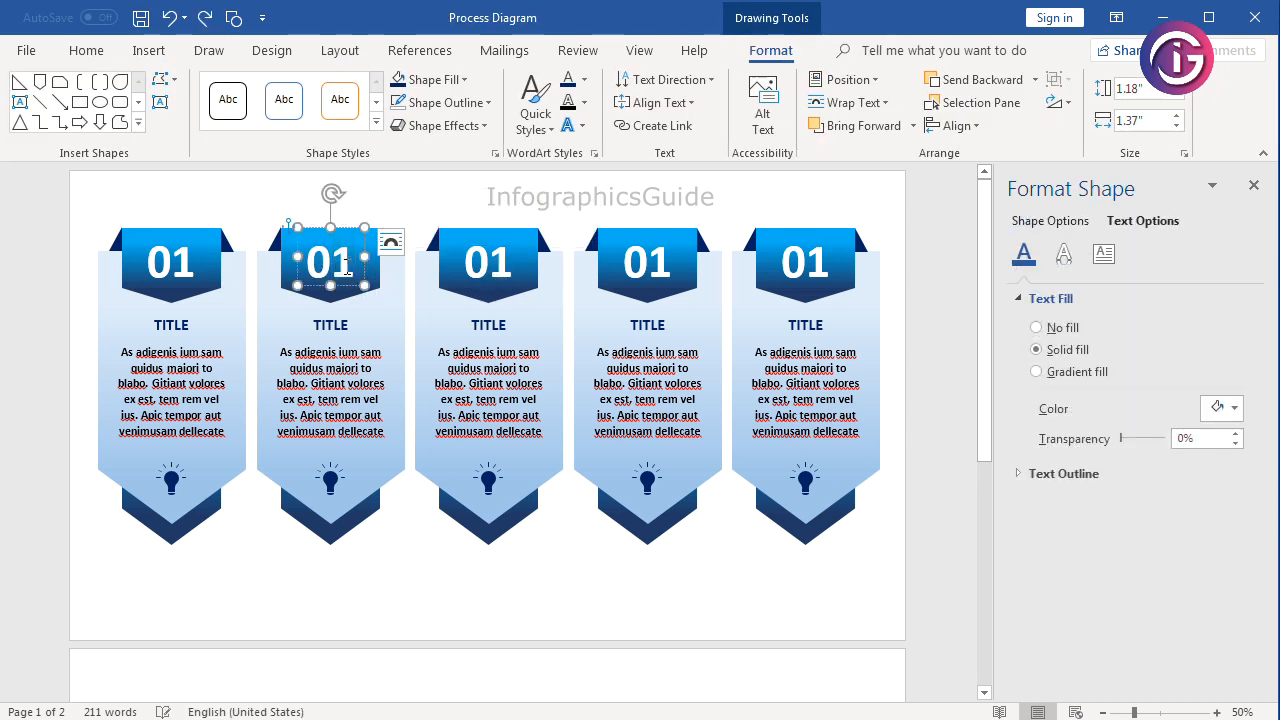
{"action": "left_click_drag", "start_coordinate": [335, 270], "coordinate": [361, 270]}
{"action": "type", "text": "2"}
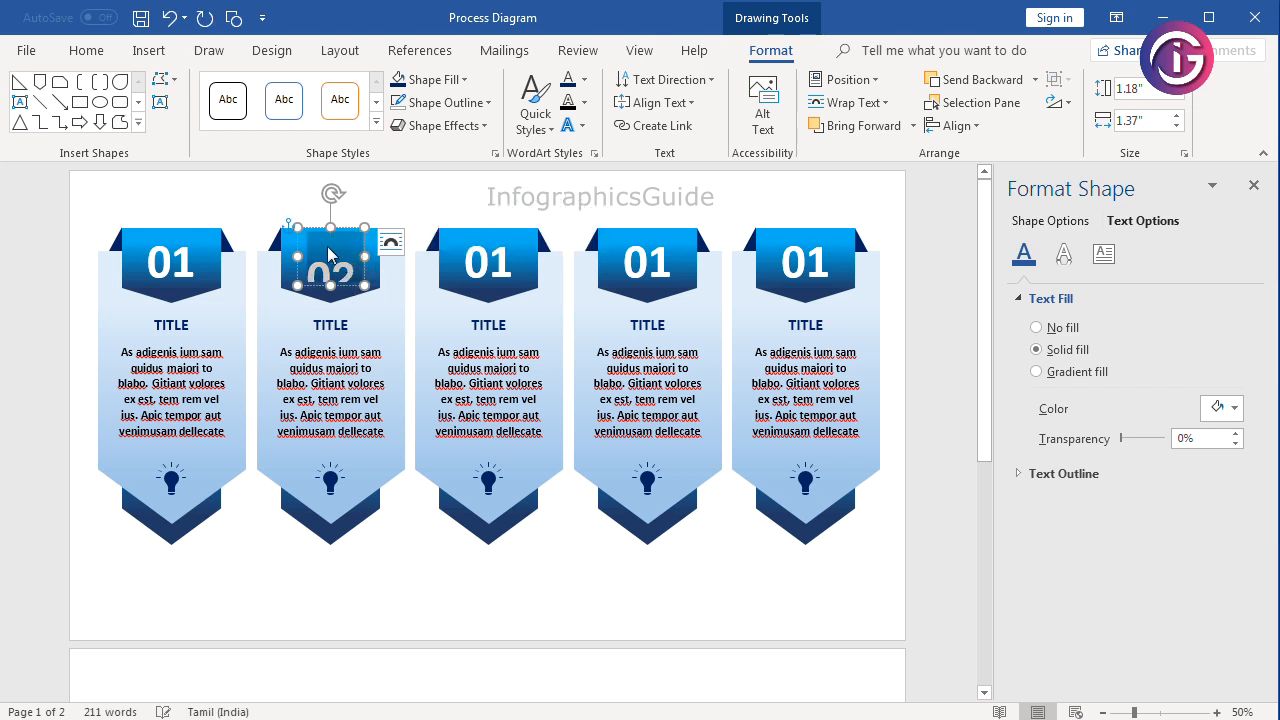
{"action": "left_click_drag", "start_coordinate": [330, 228], "coordinate": [336, 210]}
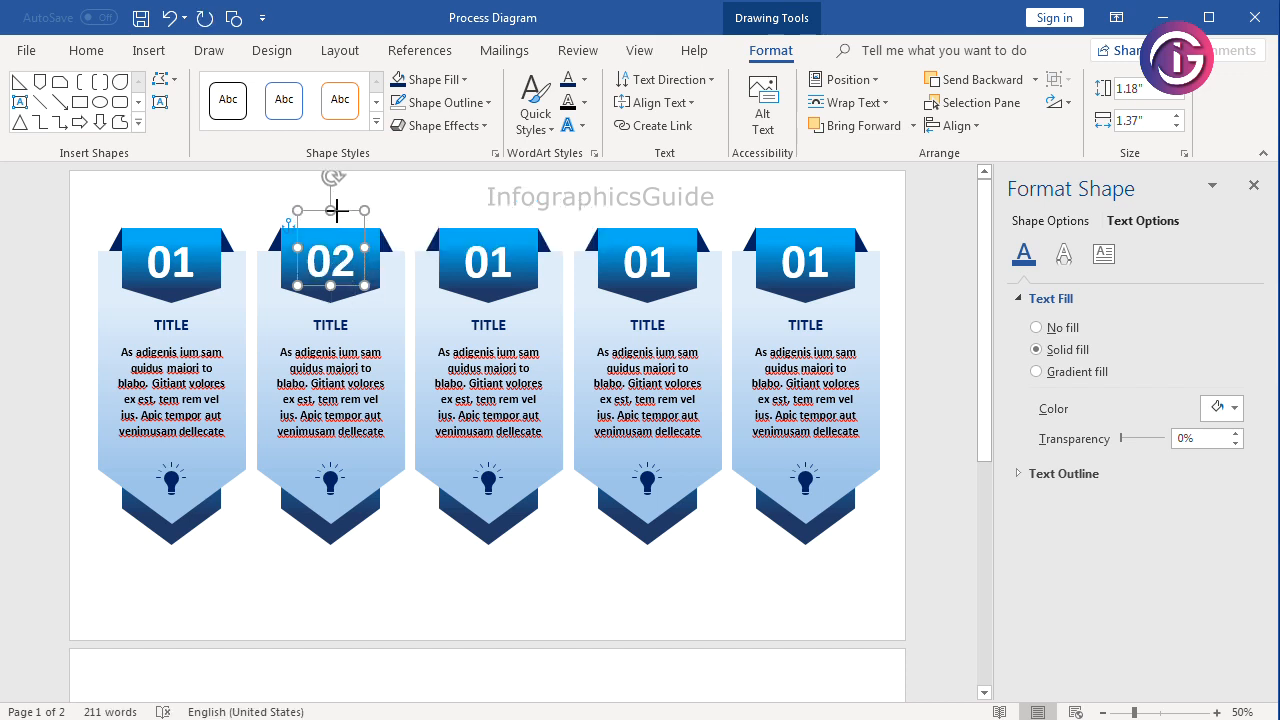
- Change the third banner's number to 03 and extend its text box upward to fit the number
{"action": "left_click", "coordinate": [463, 268]}
{"action": "left_click_drag", "start_coordinate": [490, 264], "coordinate": [515, 264]}
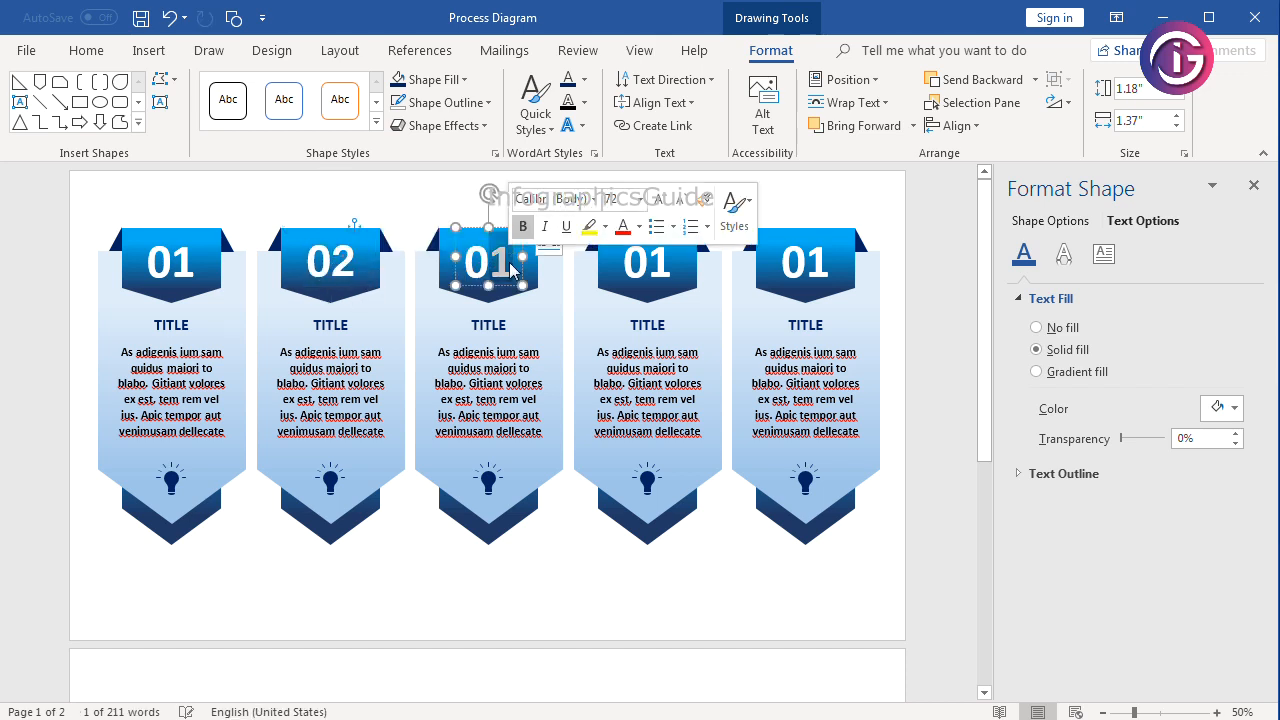
{"action": "left_click", "coordinate": [88, 51]}
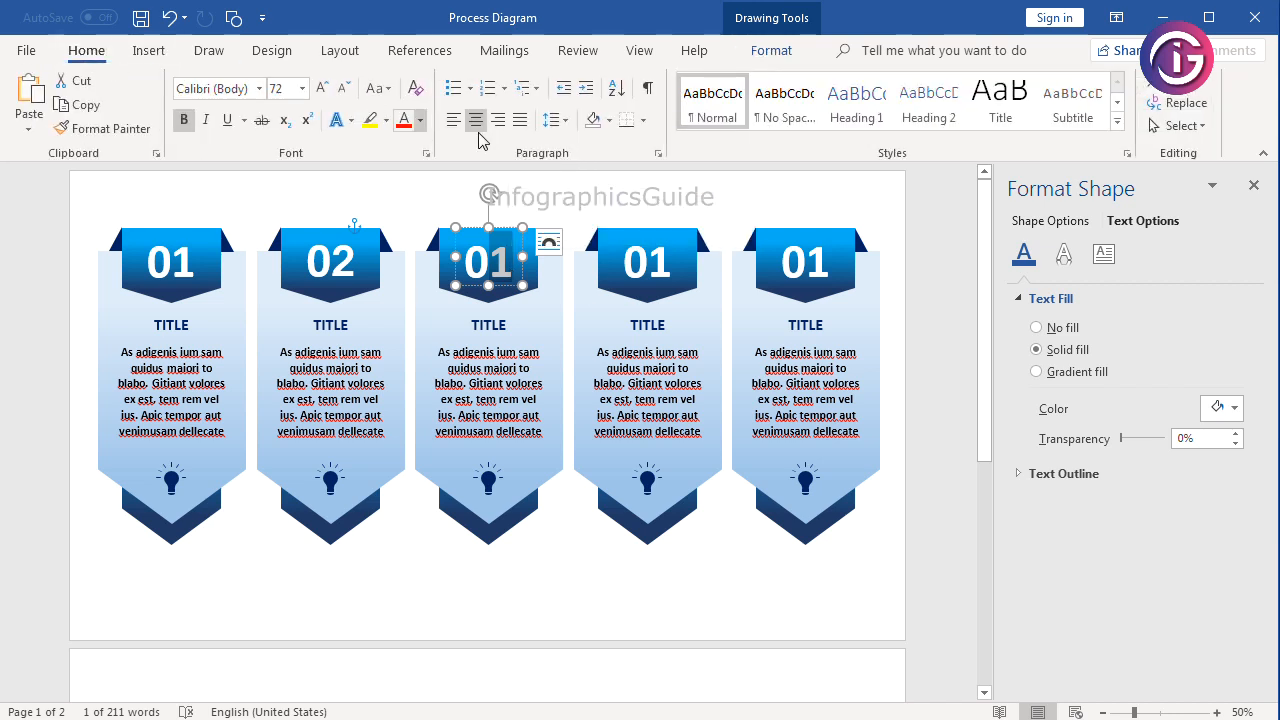
{"action": "type", "text": "3"}
{"action": "left_click_drag", "start_coordinate": [488, 228], "coordinate": [492, 210]}
- Renumber the fourth banner 04 and the fifth banner 05, extending both number text boxes upward to fit
{"action": "left_click_drag", "start_coordinate": [672, 264], "coordinate": [651, 209]}
{"action": "type", "text": "4"}
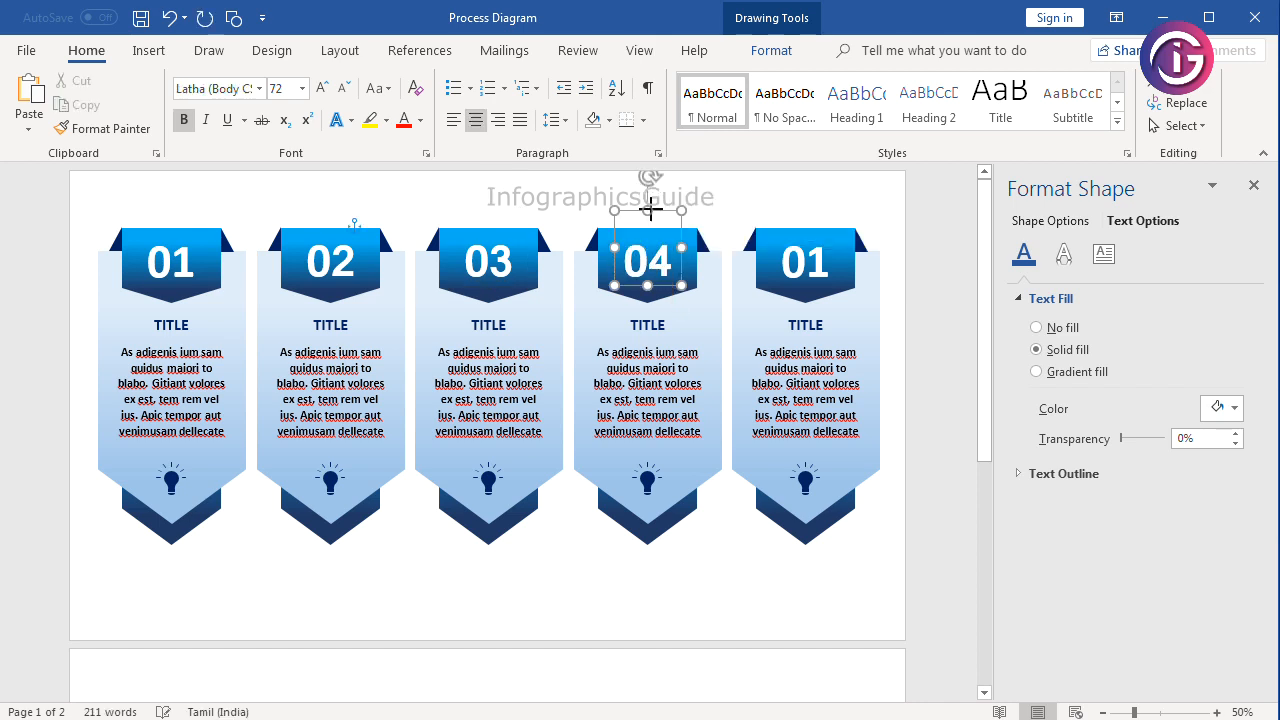
{"action": "left_click_drag", "start_coordinate": [806, 262], "coordinate": [807, 210]}
{"action": "type", "text": "5"}
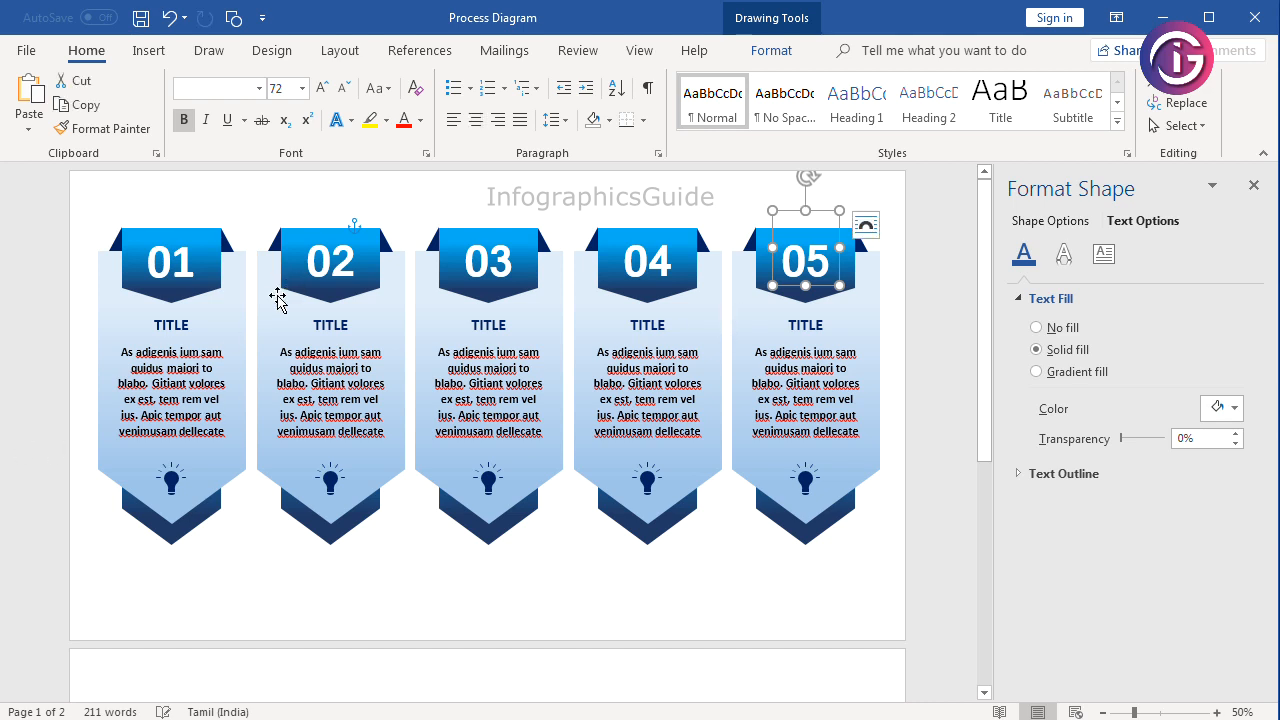